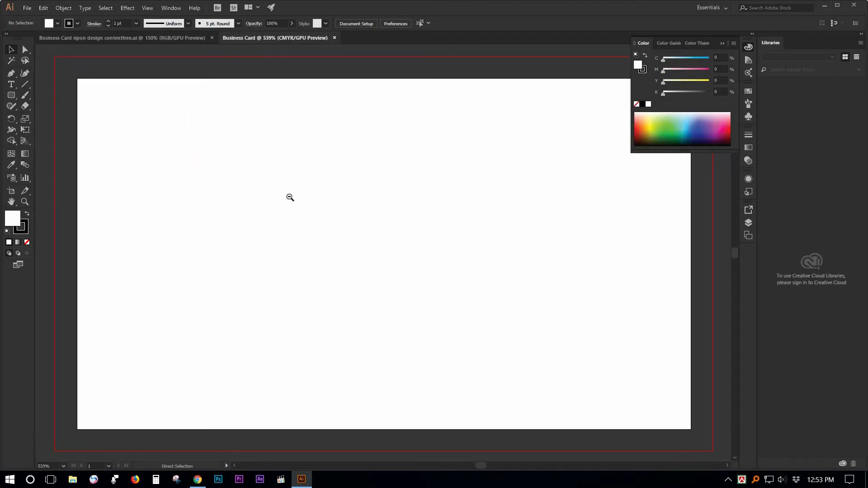
# Create a rectangle 3.75 in wide and 2.25 in high for the card background, using the Rectangle tool
pyautogui.keyDown('alt'); pyautogui.click(290, 198); pyautogui.keyUp('alt')
pyautogui.moveTo(12, 96); pyautogui.dragTo(59, 93)
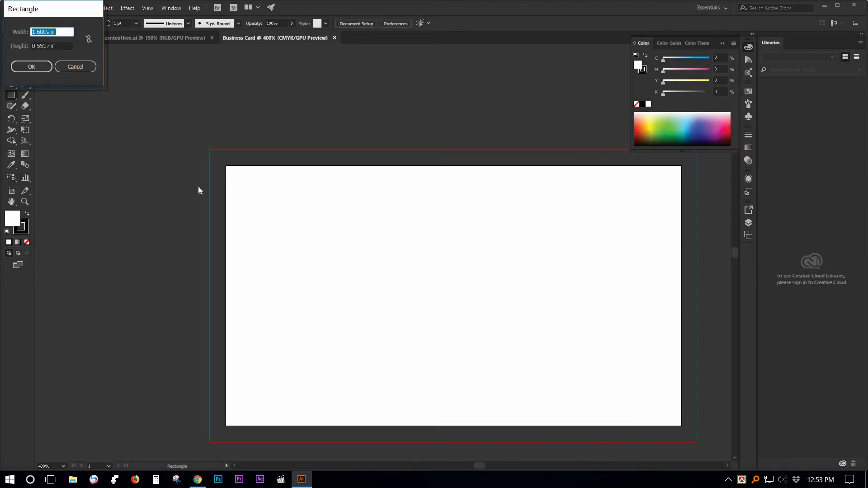
pyautogui.write('3.75')
pyautogui.press('Tab')
pyautogui.write('2')
pyautogui.press('Return')
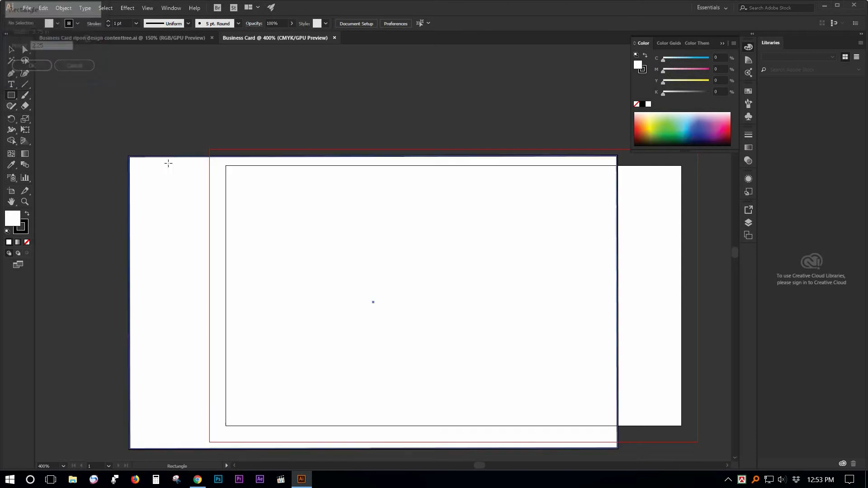
# Remove the background rectangle's outline by setting its stroke weight to 0
pyautogui.moveTo(128, 22); pyautogui.dragTo(84, 23)
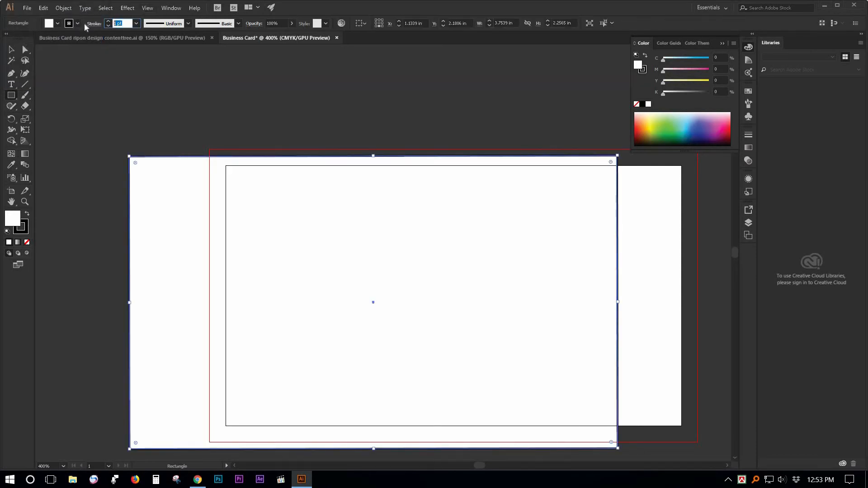
pyautogui.write('0')
pyautogui.press('Return')
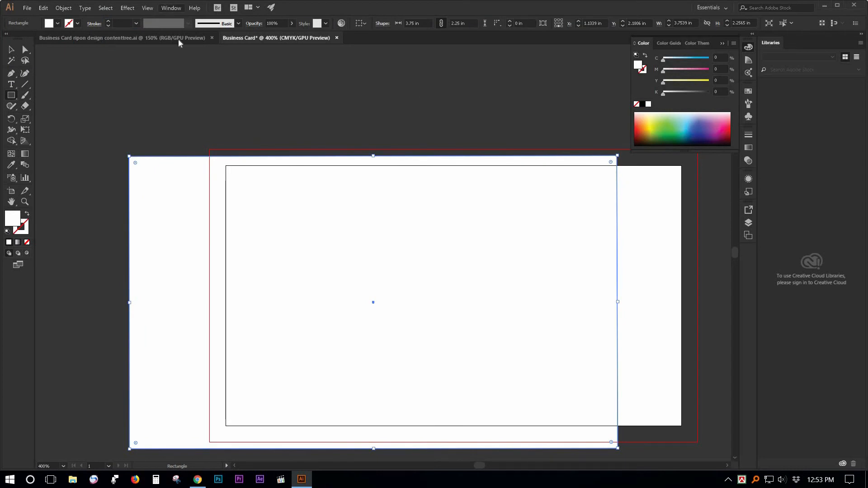
# Align the rectangle to the artboard, centering it both horizontally and vertically
pyautogui.click(171, 8)
pyautogui.click(209, 117)
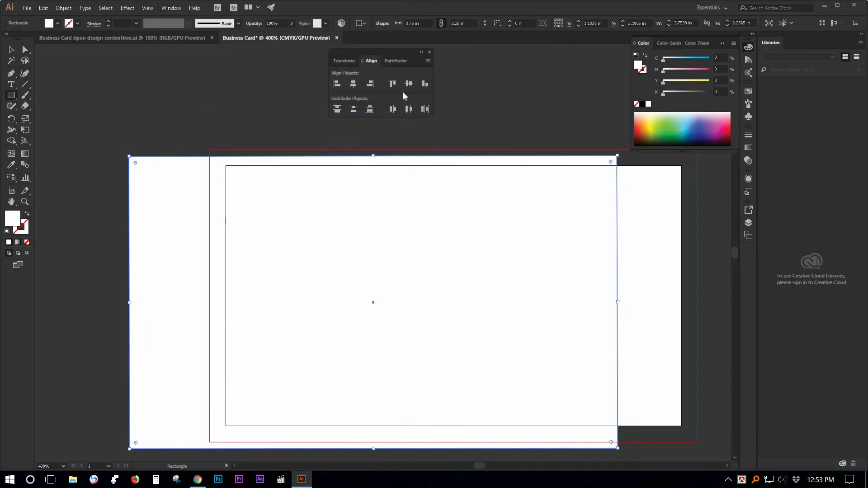
pyautogui.click(355, 83)
pyautogui.click(428, 60)
pyautogui.click(446, 66)
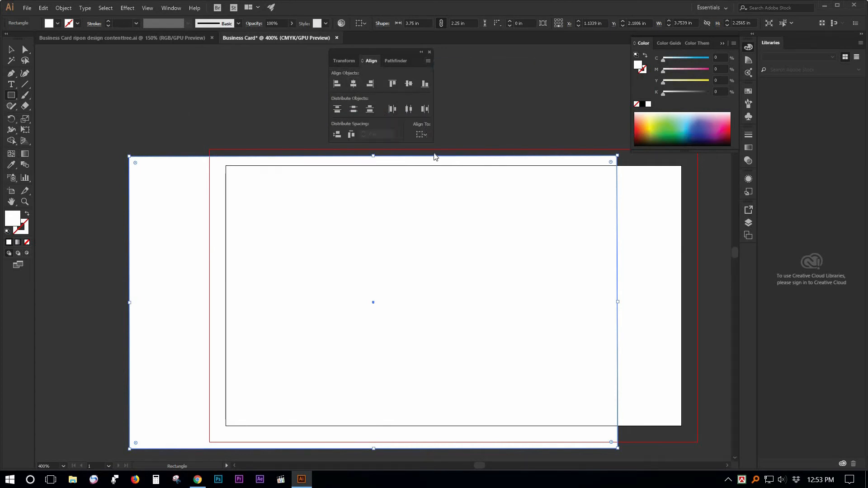
pyautogui.click(422, 134)
pyautogui.click(444, 165)
pyautogui.click(409, 84)
pyautogui.click(354, 84)
pyautogui.press('v')
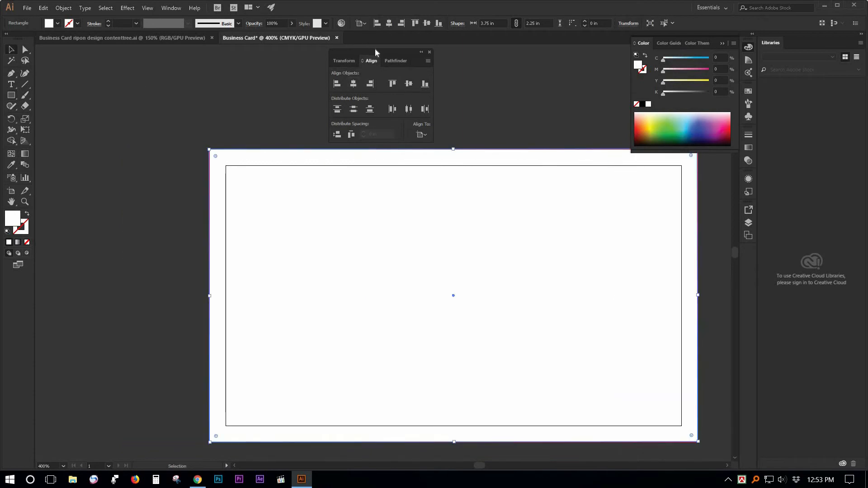
# Move the floating Align panel out of the way, placing it directly beneath the Color panel
pyautogui.moveTo(560, 46); pyautogui.dragTo(568, 44)
pyautogui.press('space')
pyautogui.moveTo(366, 213); pyautogui.dragTo(318, 225)
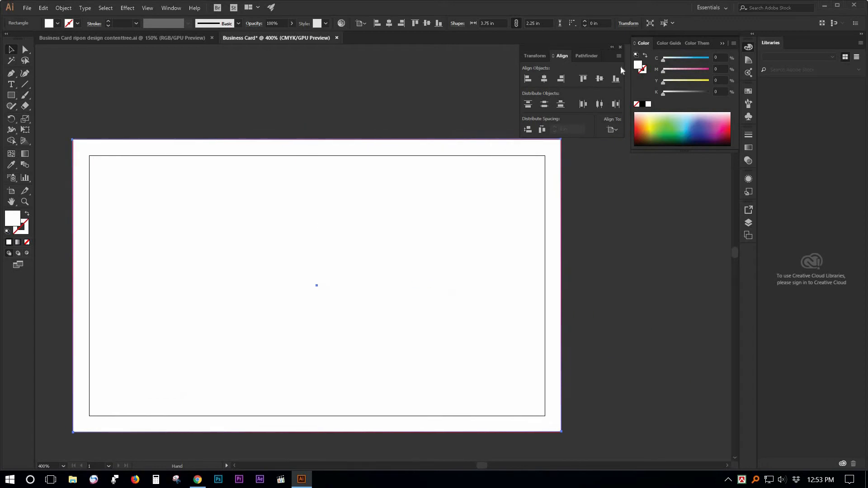
pyautogui.moveTo(590, 55); pyautogui.dragTo(701, 166)
pyautogui.press('space')
pyautogui.moveTo(347, 208); pyautogui.dragTo(353, 188)
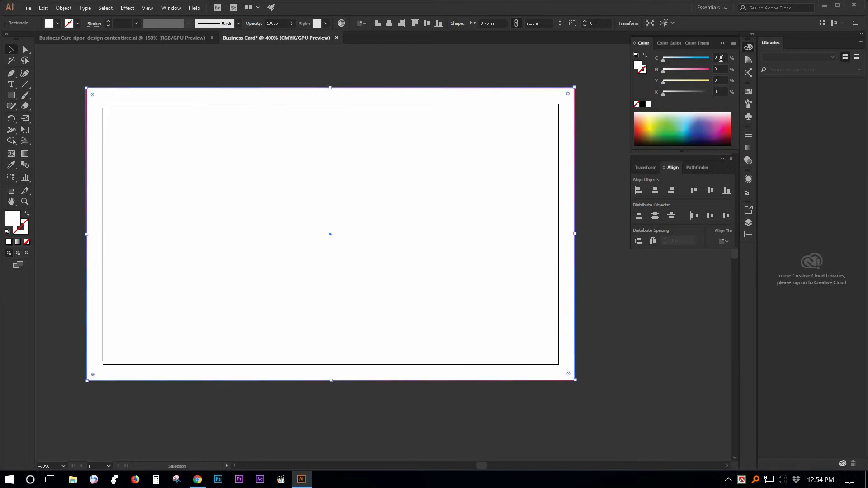
# Fill the background rectangle with a CMYK color of 70% cyan, 70% magenta, 70% yellow and 70% black
pyautogui.click(688, 60)
pyautogui.write('70')
pyautogui.press('Tab')
pyautogui.write('7')
pyautogui.press('Tab')
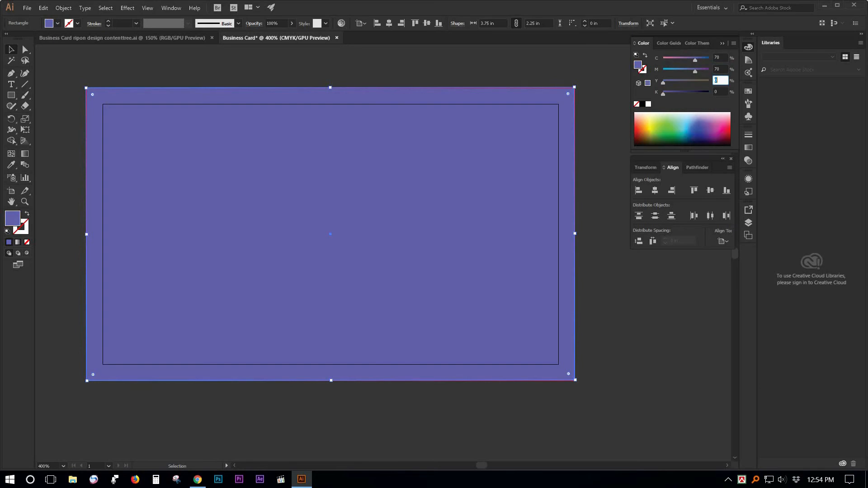
pyautogui.press('Tab')
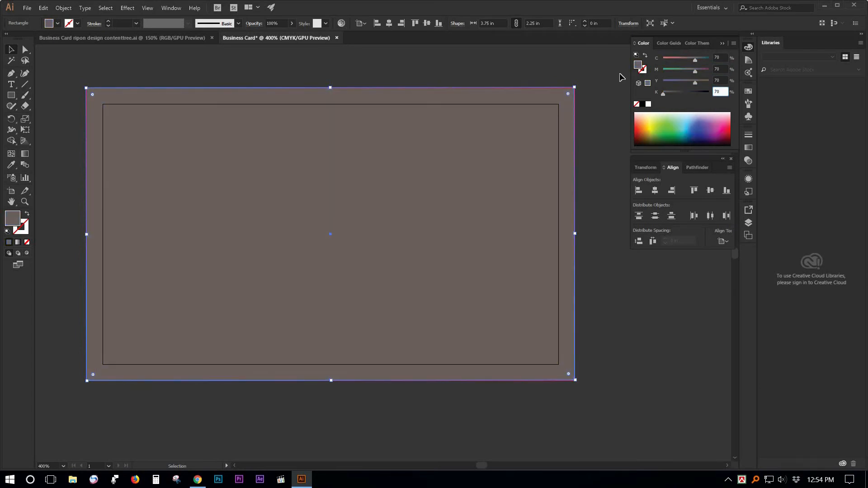
pyautogui.press('Tab')
# Adjust the background rectangle's fill to a near-black of C 83, M 82, Y 82, K 74
pyautogui.moveTo(699, 93); pyautogui.dragTo(691, 81)
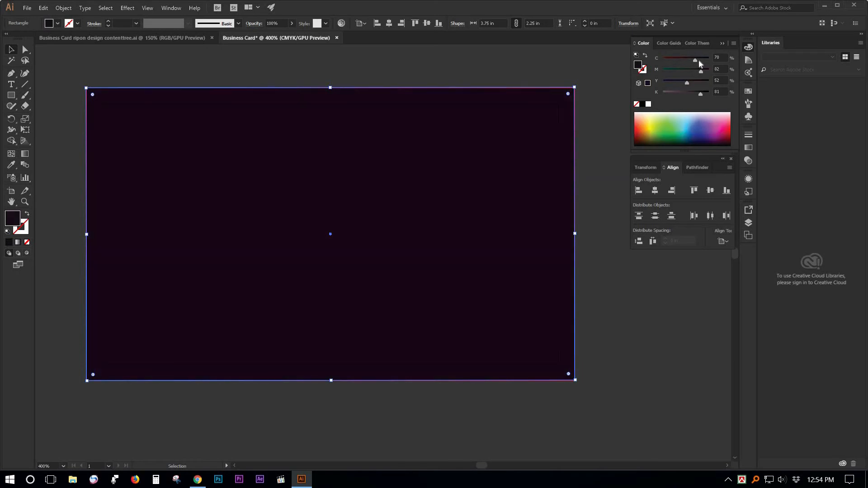
pyautogui.moveTo(699, 58); pyautogui.dragTo(702, 59)
pyautogui.click(694, 82)
pyautogui.moveTo(698, 93); pyautogui.dragTo(697, 93)
pyautogui.click(703, 82)
pyautogui.click(582, 284)
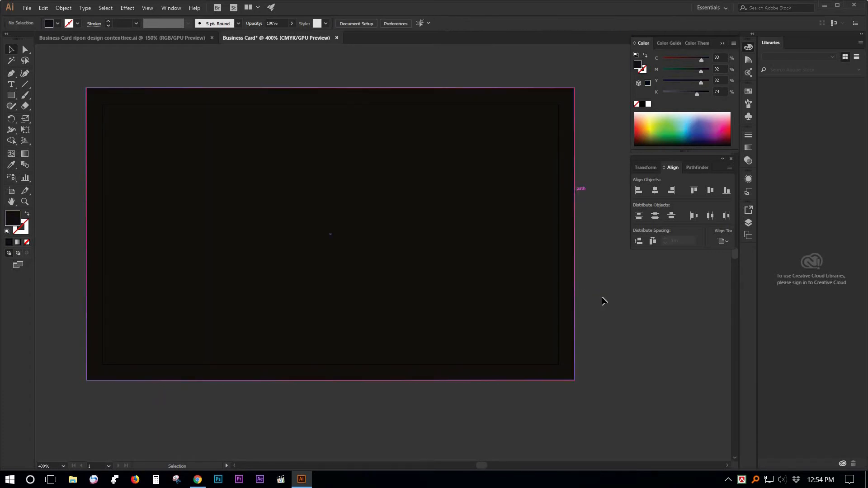
# Draw a pill-shaped rectangle about 1.5 by 0.46 in with fully rounded ends over the card's upper-left corner
pyautogui.keyDown('ctrl'); pyautogui.keyDown('alt'); pyautogui.click(304, 209); pyautogui.keyUp('alt'); pyautogui.keyUp('ctrl')
pyautogui.moveTo(320, 261); pyautogui.dragTo(235, 247)
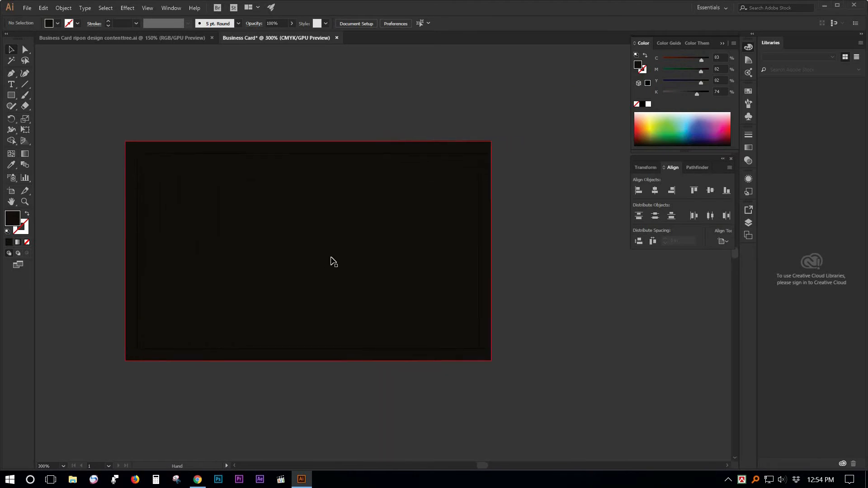
pyautogui.click(15, 95)
pyautogui.moveTo(100, 129)
pyautogui.mouseDown()
pyautogui.moveTo(248, 174)
pyautogui.moveTo(95, 93)
pyautogui.mouseUp()
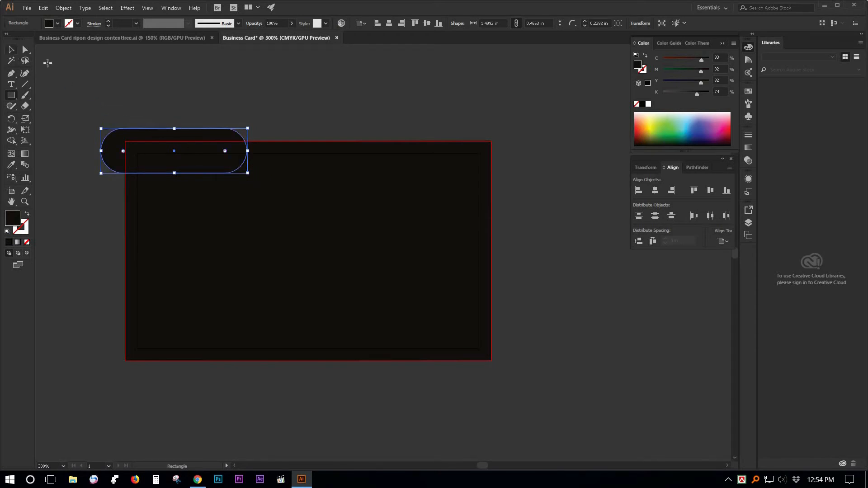
pyautogui.click(94, 93)
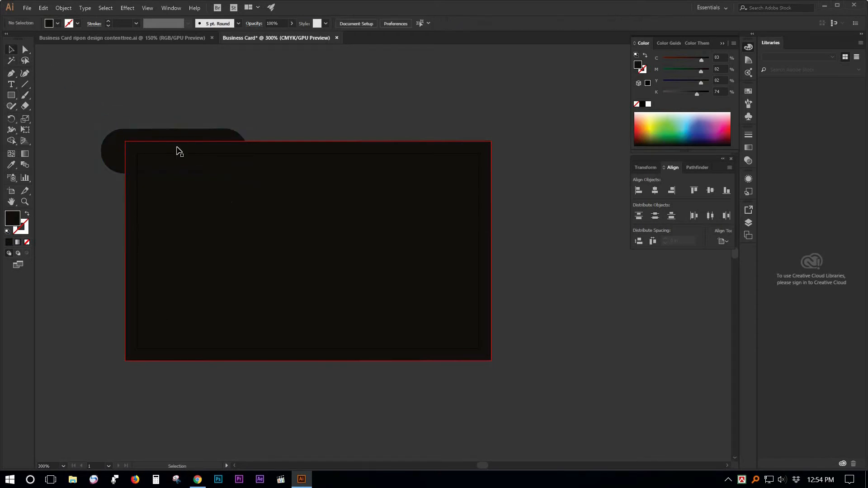
# Fill the pill shape with green, about C 76, M 0, Y 100, K 0
pyautogui.moveTo(120, 96); pyautogui.dragTo(173, 144)
pyautogui.click(127, 128)
pyautogui.click(127, 131)
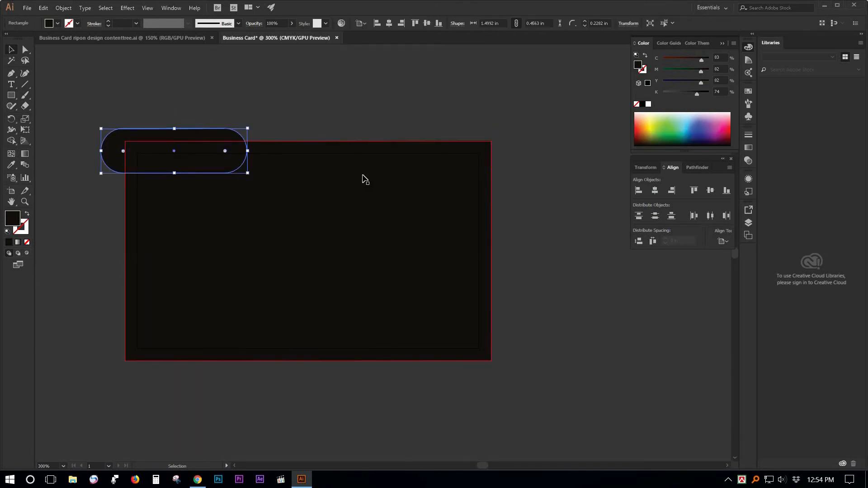
pyautogui.click(643, 126)
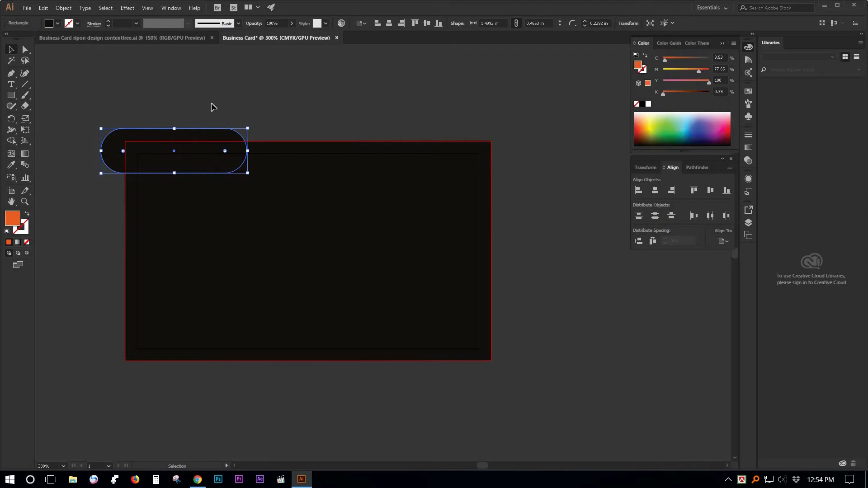
pyautogui.click(669, 128)
pyautogui.hotkey('ctrl', 'shift', 'a')
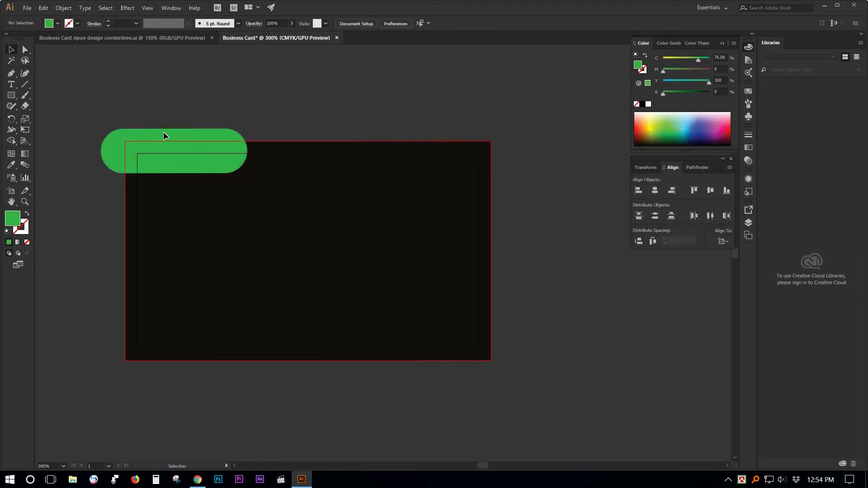
# Enlarge the green pill proportionally to about 1.79 by 0.54 in, keeping its upper-left corner in place
pyautogui.click(173, 141)
pyautogui.keyDown('shift'); pyautogui.click(249, 171); pyautogui.keyUp('shift')
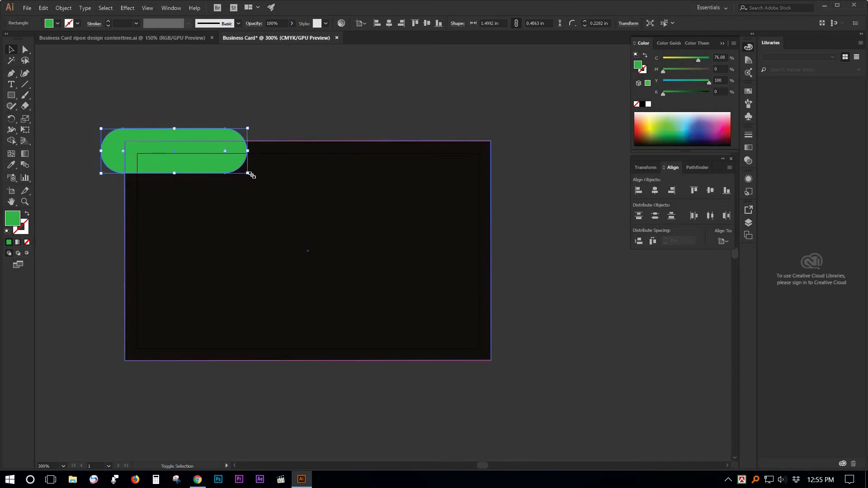
pyautogui.moveTo(273, 183); pyautogui.dragTo(276, 182)
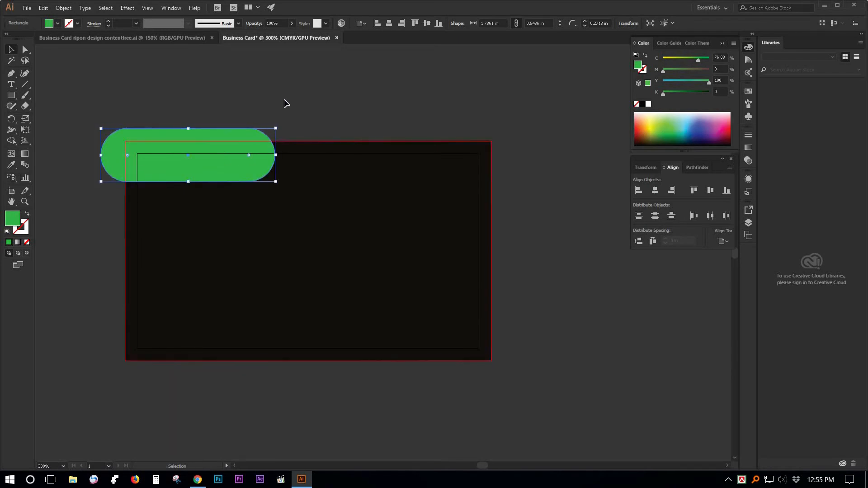
pyautogui.click(274, 123)
# Duplicate the black background rectangle in place with Copy and Paste in Front
pyautogui.click(277, 175)
pyautogui.click(43, 7)
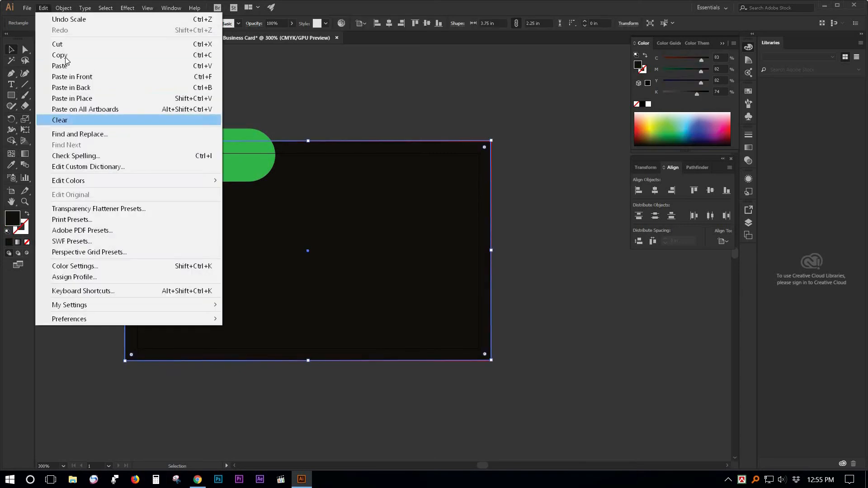
pyautogui.click(59, 55)
pyautogui.click(43, 8)
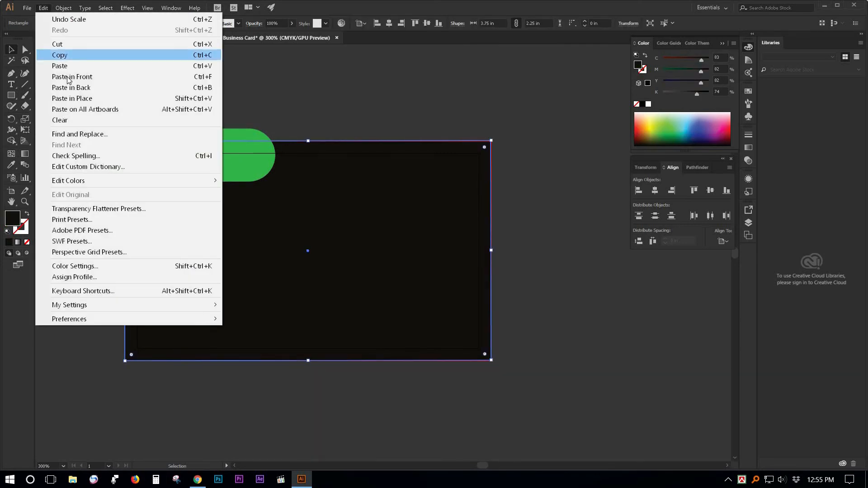
pyautogui.click(63, 77)
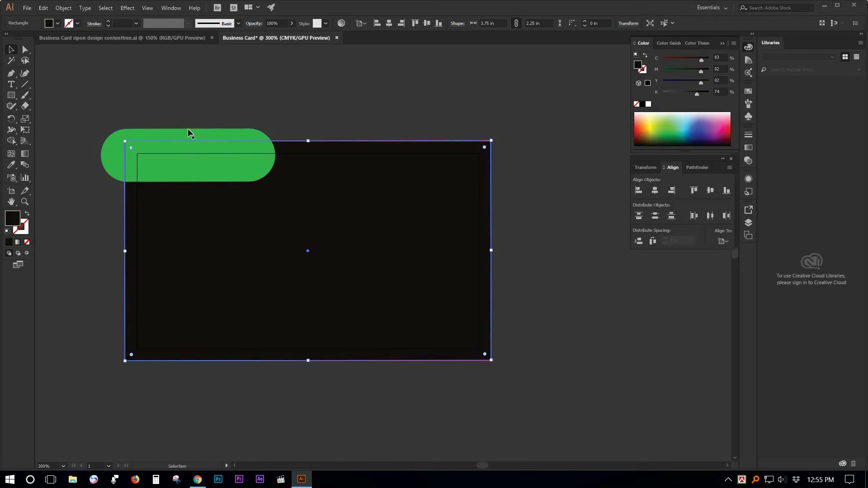
# Trim the green pill to the card's edges by intersecting it with the copied black rectangle using Pathfinder
pyautogui.click(195, 138)
pyautogui.keyDown('shift'); pyautogui.click(217, 199); pyautogui.keyUp('shift')
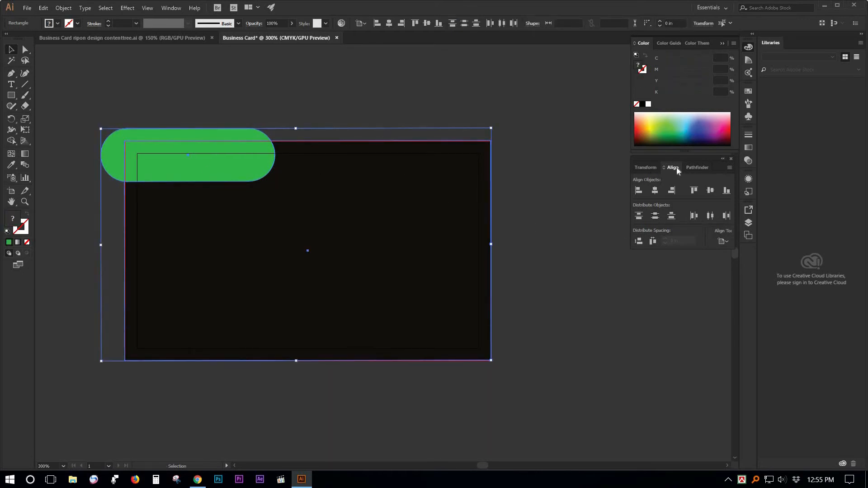
pyautogui.click(692, 169)
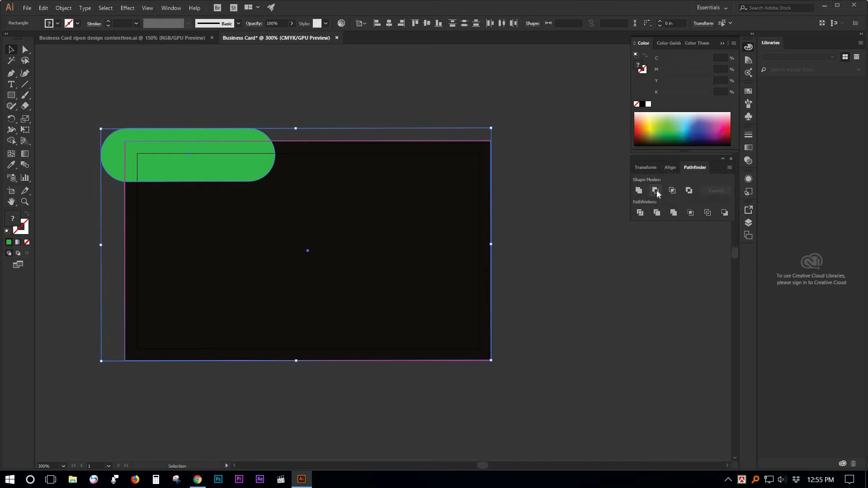
pyautogui.click(656, 191)
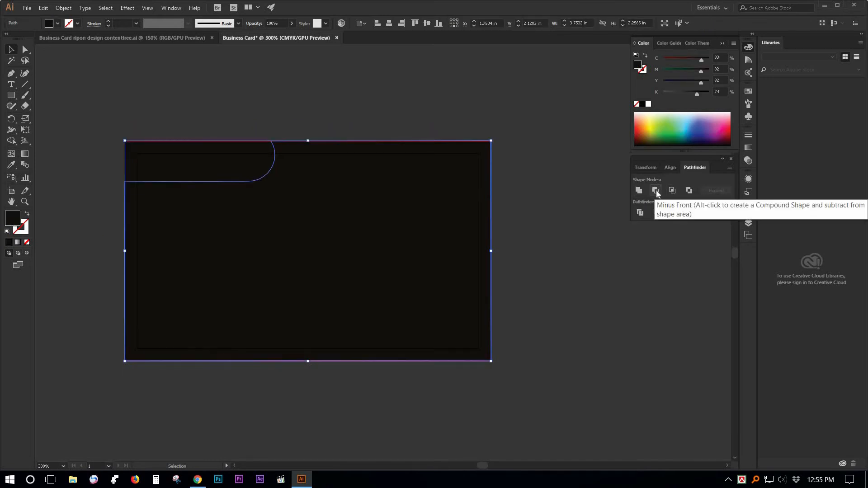
pyautogui.hotkey('ctrl', 'z')
pyautogui.click(671, 191)
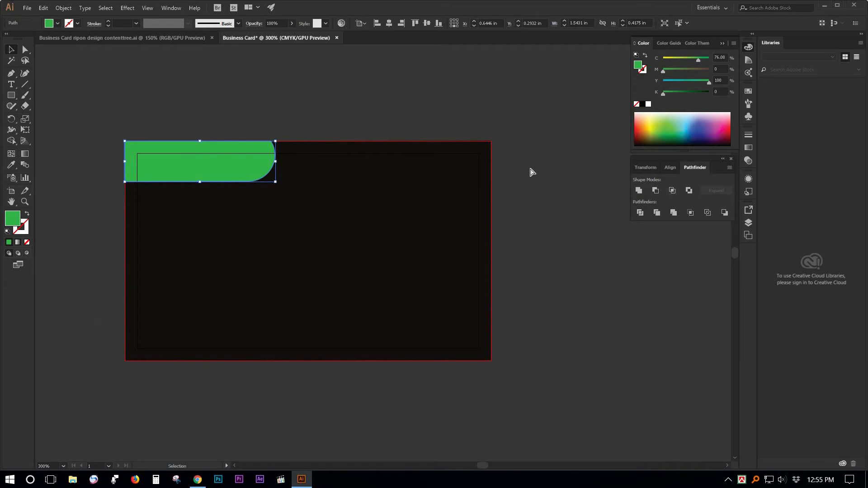
pyautogui.click(509, 180)
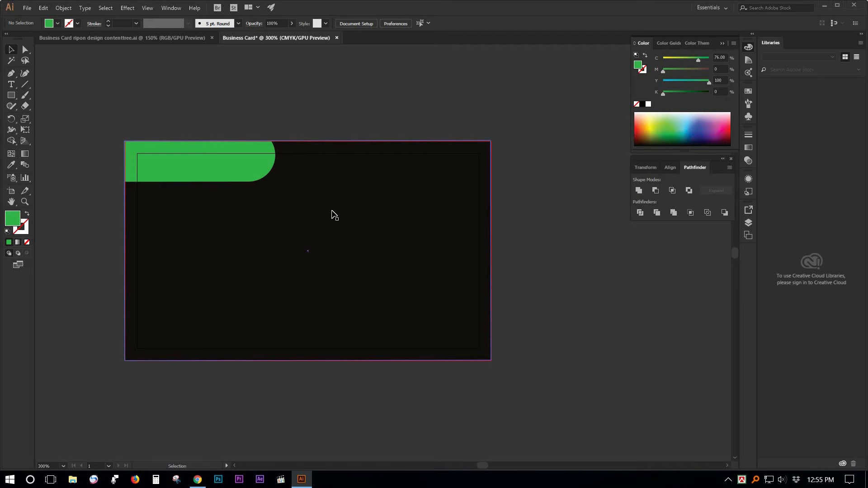
pyautogui.click(13, 97)
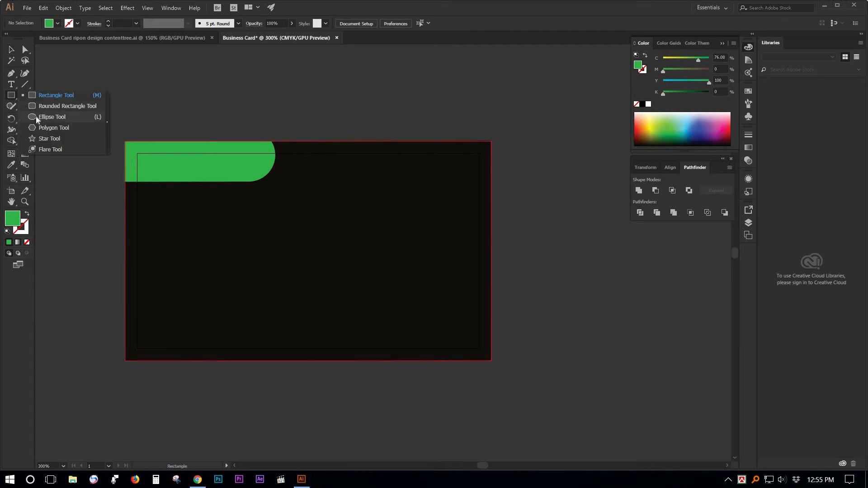
pyautogui.click(39, 116)
pyautogui.click(11, 49)
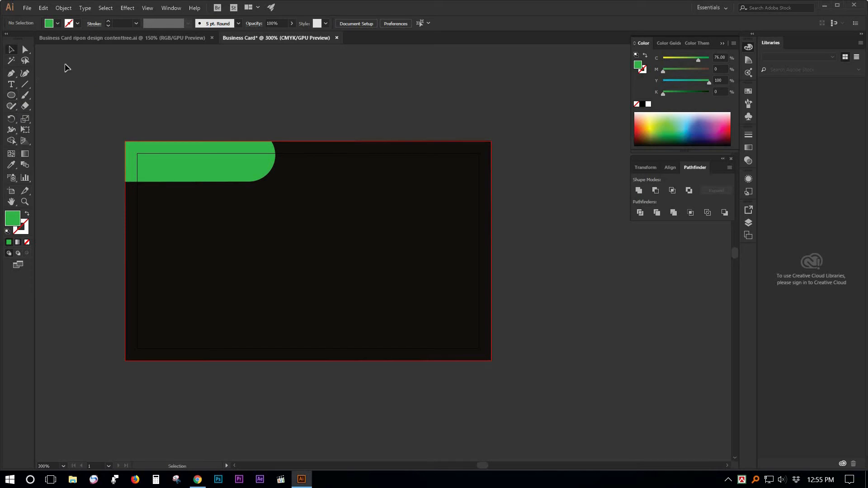
# Copy the black background rectangle and paste the duplicate in front at the same position
pyautogui.click(217, 262)
pyautogui.click(46, 9)
pyautogui.click(59, 55)
pyautogui.click(43, 8)
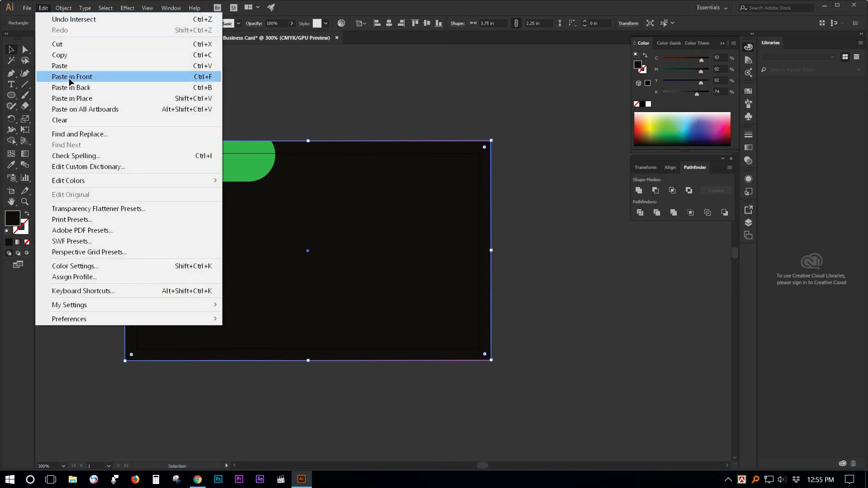
pyautogui.click(71, 77)
# Draw a rounded rectangle about 2.87 by 1.64 in with 0.75 in corners over the card's upper-right corner and fill it white
pyautogui.click(12, 95)
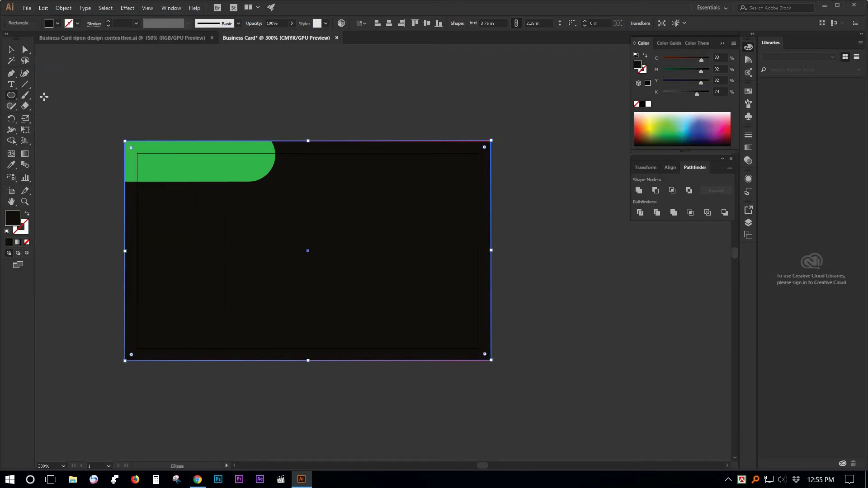
pyautogui.moveTo(12, 96); pyautogui.dragTo(47, 106)
pyautogui.moveTo(270, 128)
pyautogui.mouseDown()
pyautogui.moveTo(449, 240)
pyautogui.moveTo(520, 277)
pyautogui.moveTo(553, 277)
pyautogui.moveTo(536, 277)
pyautogui.moveTo(551, 288)
pyautogui.mouseUp()
pyautogui.press('Left')
pyautogui.press('Right')
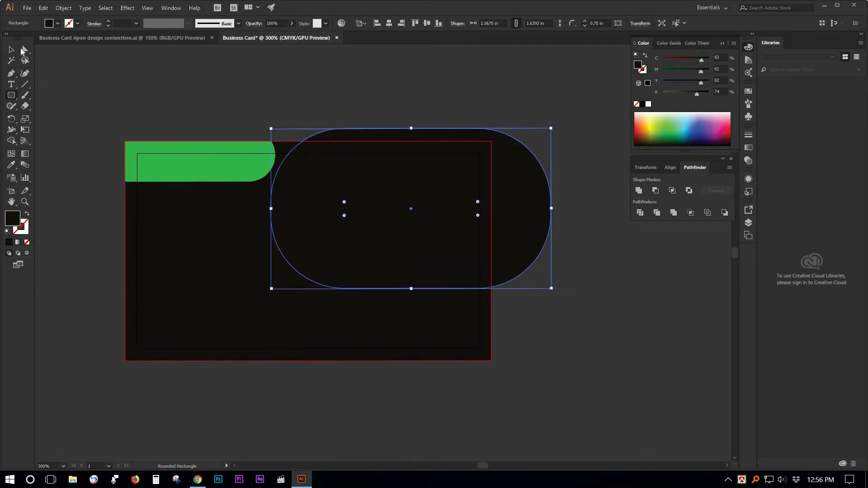
pyautogui.press('v')
pyautogui.click(649, 104)
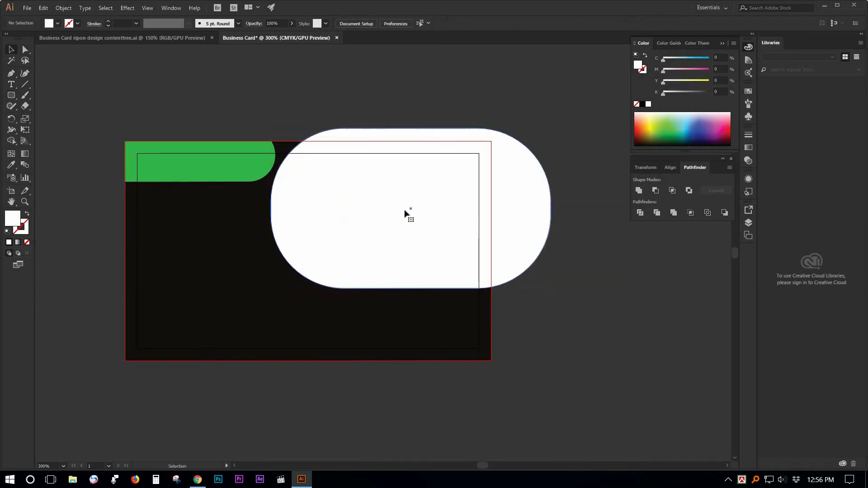
# Shift the white rounded rectangle toward the card's centre and enlarge it to about 3.18 by 1.78 in
pyautogui.moveTo(382, 216); pyautogui.dragTo(362, 219)
pyautogui.moveTo(508, 135); pyautogui.dragTo(539, 123)
pyautogui.click(408, 99)
pyautogui.click(370, 198)
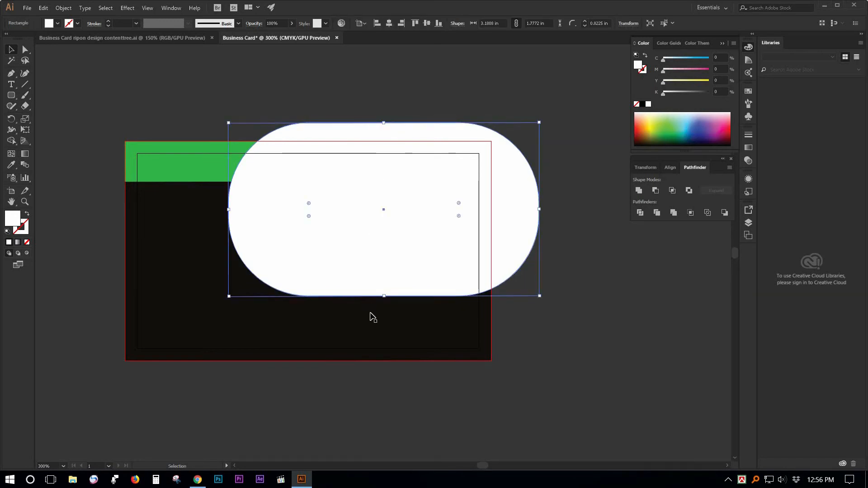
pyautogui.keyDown('shift'); pyautogui.click(379, 326); pyautogui.keyUp('shift')
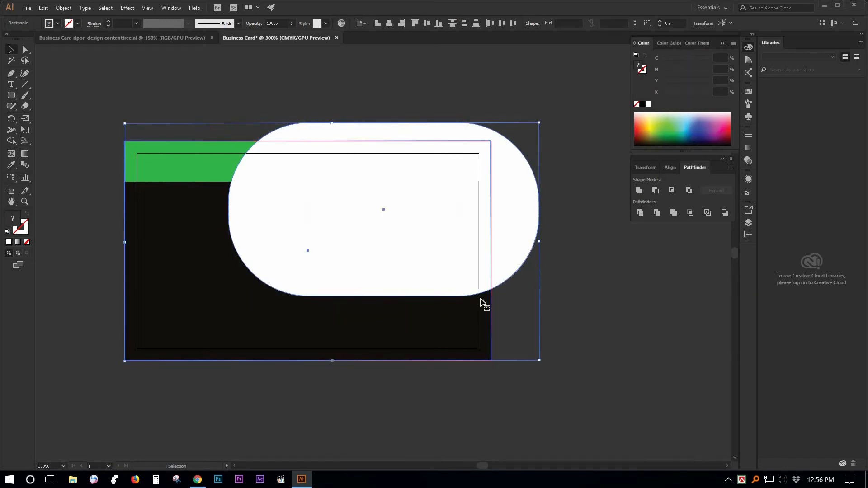
pyautogui.click(554, 273)
# Round the white shape's corners fully to about 0.89 in and nudge the shape slightly upward
pyautogui.click(441, 209)
pyautogui.moveTo(460, 204); pyautogui.dragTo(409, 240)
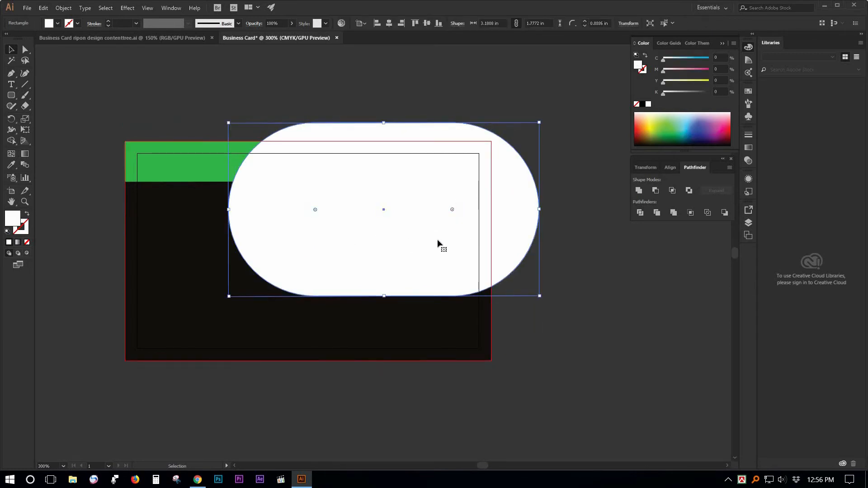
pyautogui.press('Up')
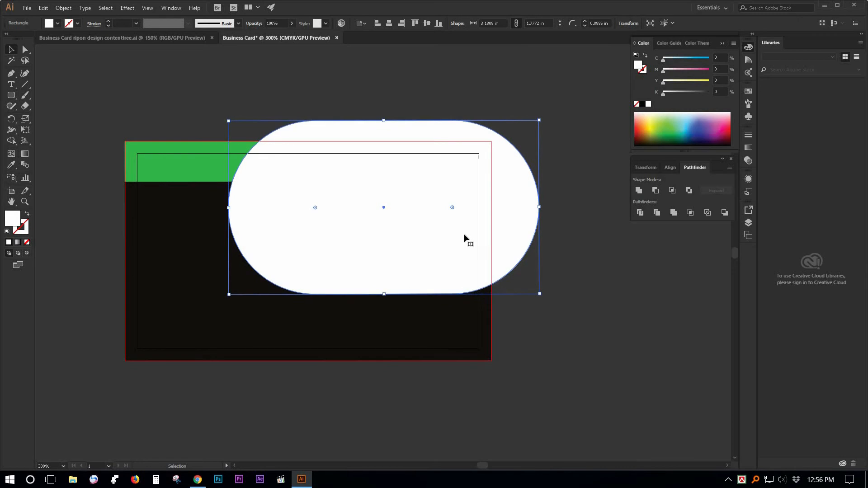
# Trim the white shape to the card's edges by intersecting it with the copied black rectangle using Pathfinder
pyautogui.keyDown('shift'); pyautogui.click(422, 319); pyautogui.keyUp('shift')
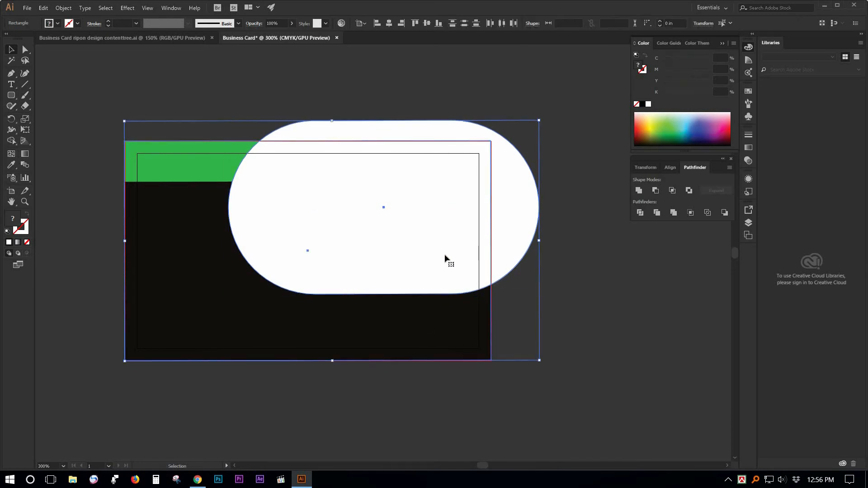
pyautogui.click(673, 192)
pyautogui.click(505, 272)
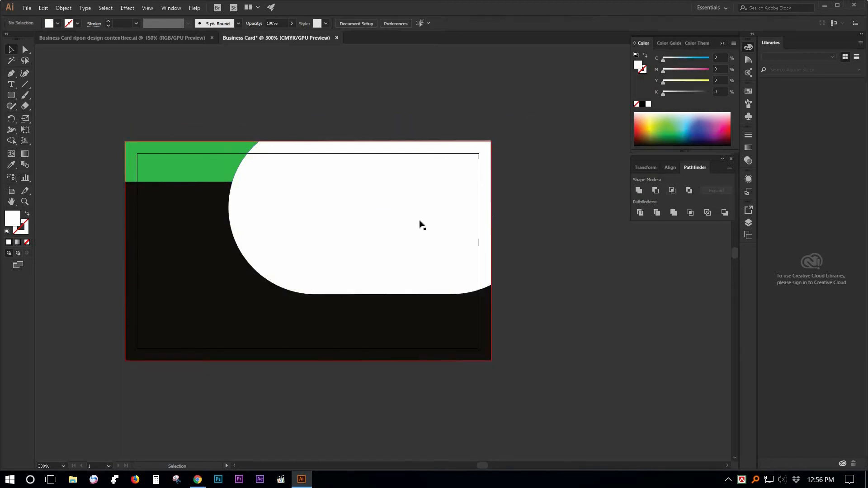
# Bring the green shape in the card's upper-left corner to the front, above the white shape
pyautogui.click(216, 164)
pyautogui.rightClick(218, 166)
pyautogui.moveTo(253, 318)
pyautogui.click(365, 318)
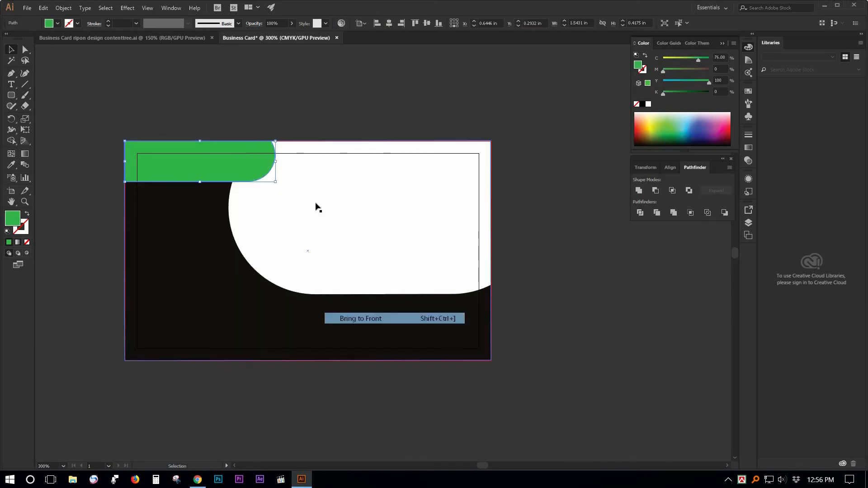
pyautogui.click(287, 117)
# Draw a rounded rectangle about 1.91 by 0.61 in over the card's lower-left corner, using the existing green fill
pyautogui.click(191, 151)
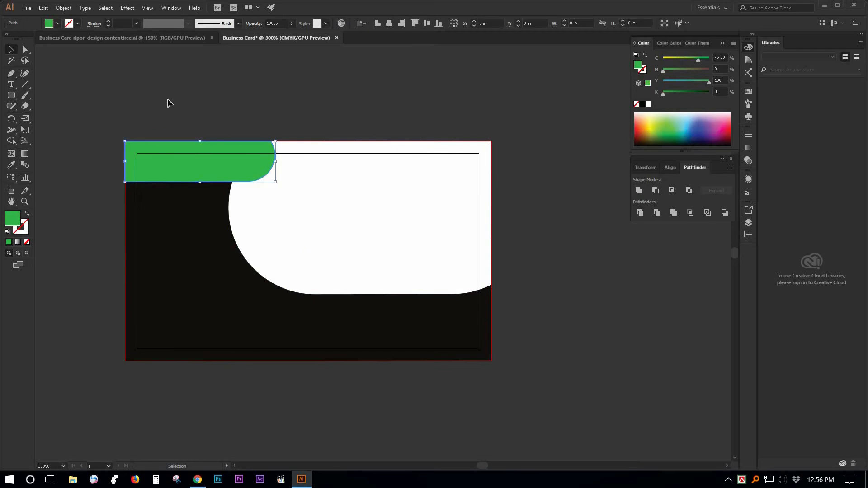
pyautogui.hotkey('ctrl', 'shift', 'a')
pyautogui.moveTo(13, 95); pyautogui.dragTo(48, 106)
pyautogui.moveTo(114, 357); pyautogui.dragTo(288, 401)
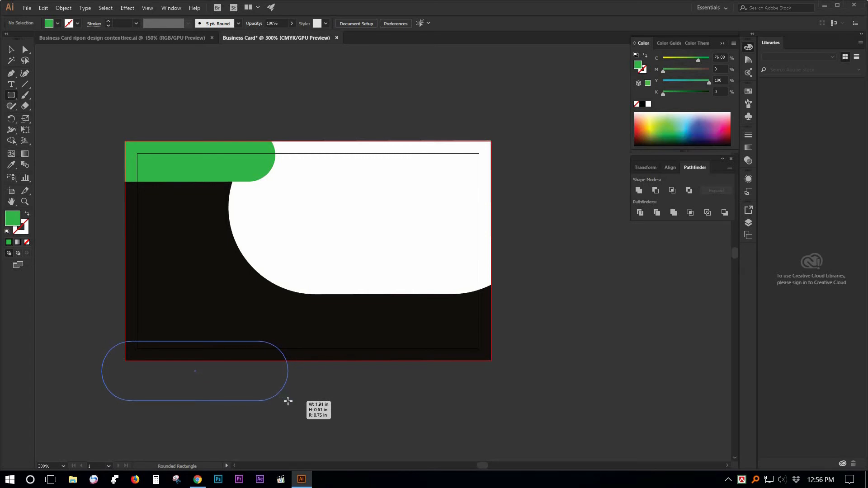
pyautogui.moveTo(289, 402); pyautogui.dragTo(289, 402)
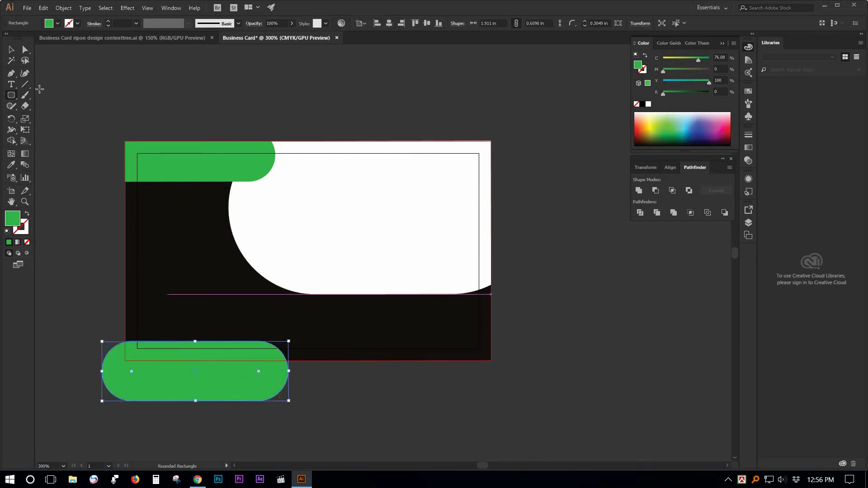
pyautogui.click(13, 51)
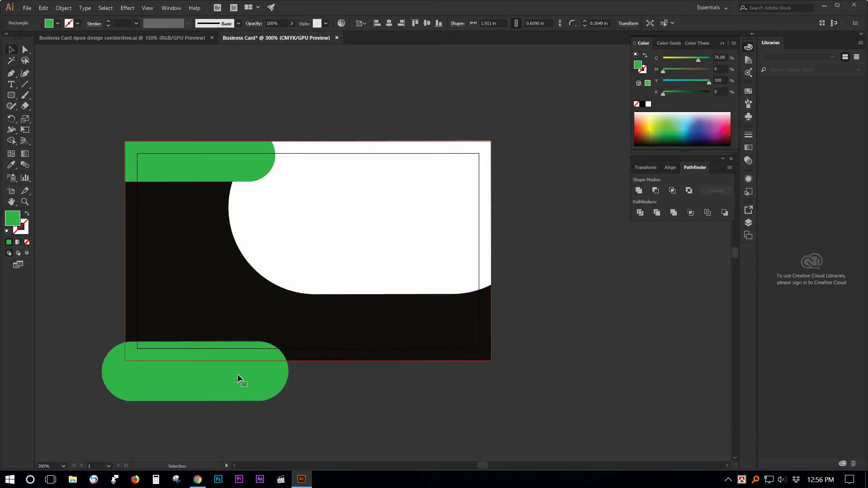
# Duplicate the lower green pill directly beside it and widen the copy to about 2.3 in, past the card's right edge
pyautogui.moveTo(184, 375); pyautogui.dragTo(372, 377)
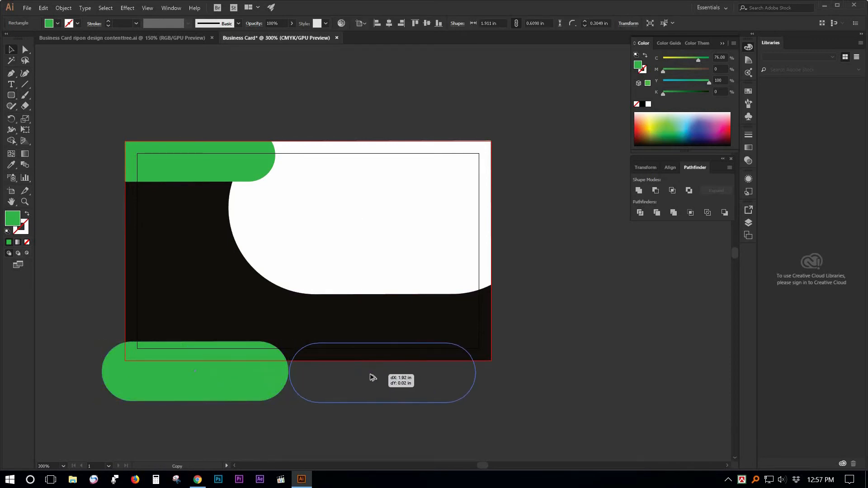
pyautogui.moveTo(466, 380); pyautogui.dragTo(514, 374)
pyautogui.keyDown('shift'); pyautogui.click(243, 376); pyautogui.keyUp('shift')
pyautogui.keyDown('shift'); pyautogui.click(327, 330); pyautogui.keyUp('shift')
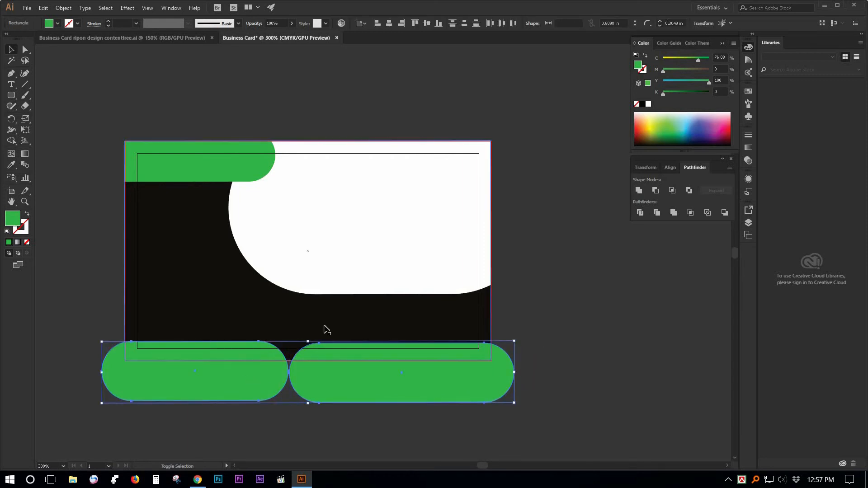
# Copy the black background rectangle and paste the duplicate in front for cutting the two lower green pills
pyautogui.click(208, 289)
pyautogui.click(43, 8)
pyautogui.click(59, 54)
pyautogui.click(44, 9)
pyautogui.click(64, 76)
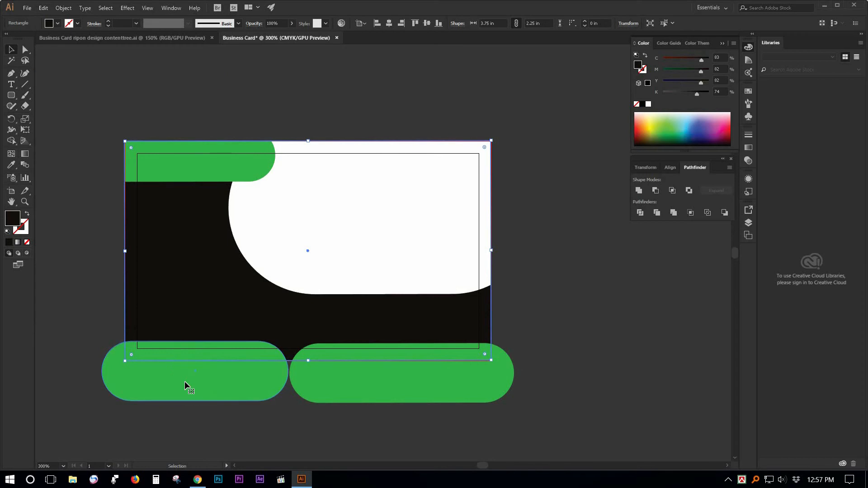
# Divide both lower green pills and the copied black rectangle with Pathfinder
pyautogui.click(184, 382)
pyautogui.keyDown('shift'); pyautogui.click(333, 377); pyautogui.keyUp('shift')
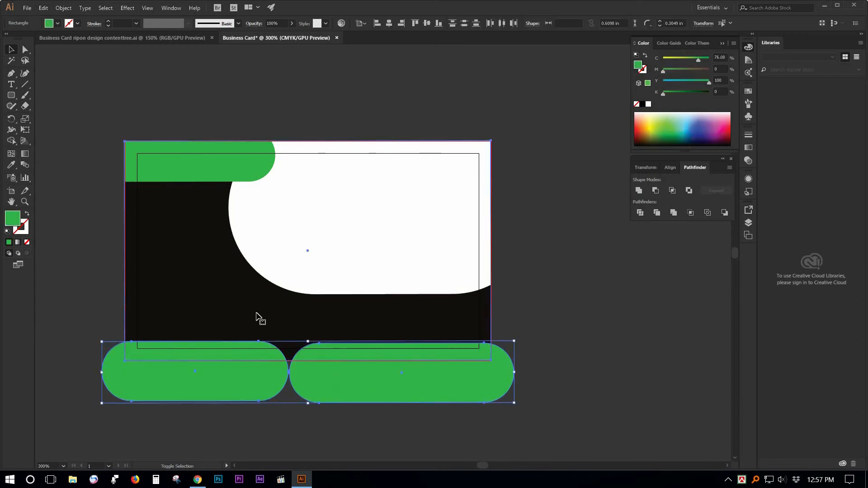
pyautogui.keyDown('shift'); pyautogui.click(256, 317); pyautogui.keyUp('shift')
pyautogui.click(485, 367)
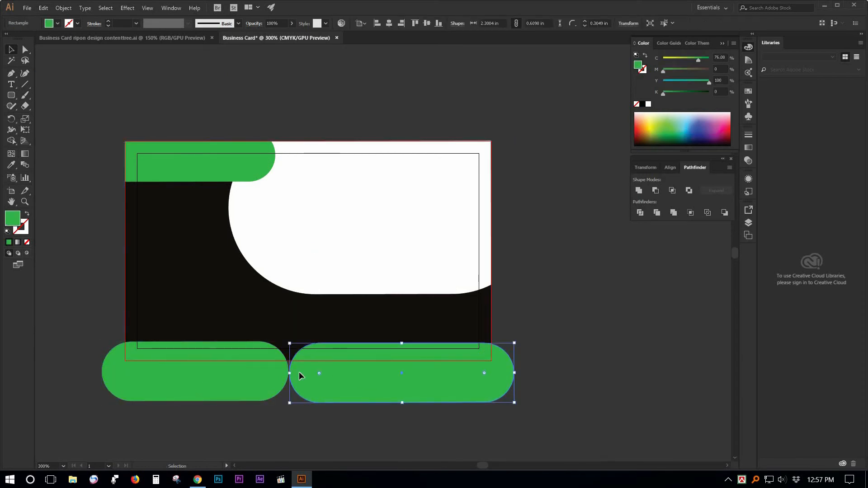
pyautogui.keyDown('shift'); pyautogui.click(248, 381); pyautogui.keyUp('shift')
pyautogui.keyDown('shift'); pyautogui.click(268, 326); pyautogui.keyUp('shift')
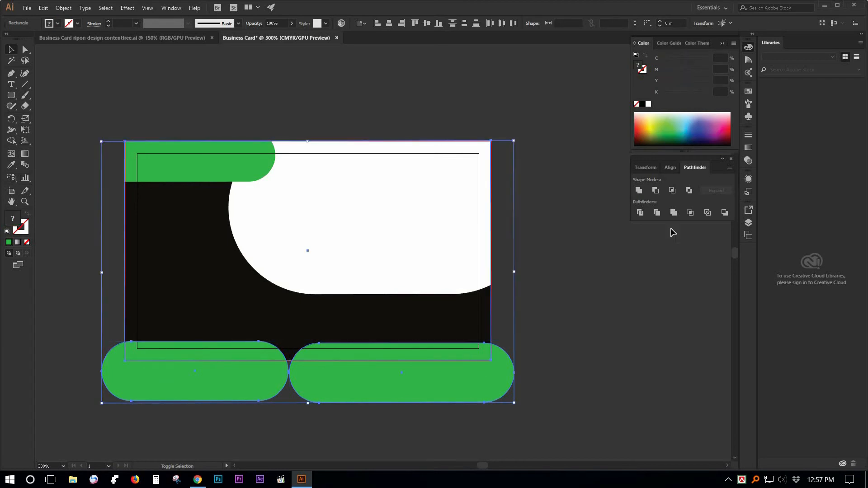
pyautogui.click(640, 213)
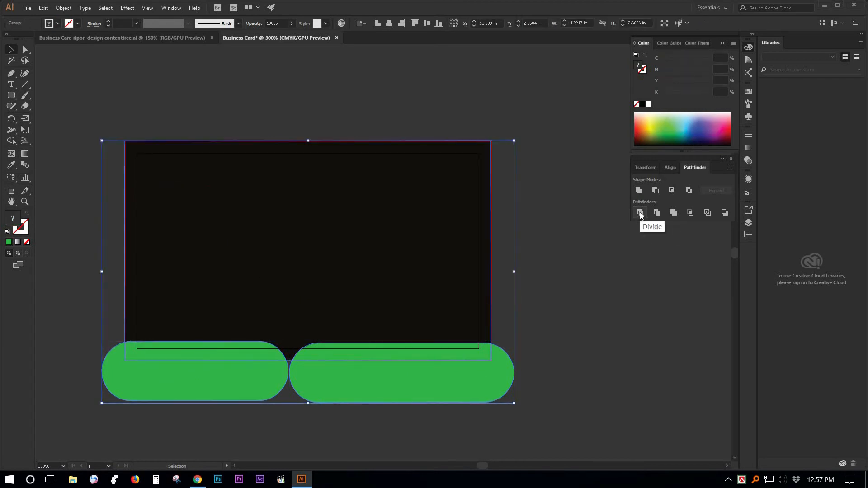
# Ungroup the divided shapes and delete the large black piece covering the card
pyautogui.press('a')
pyautogui.press('v')
pyautogui.rightClick(445, 366)
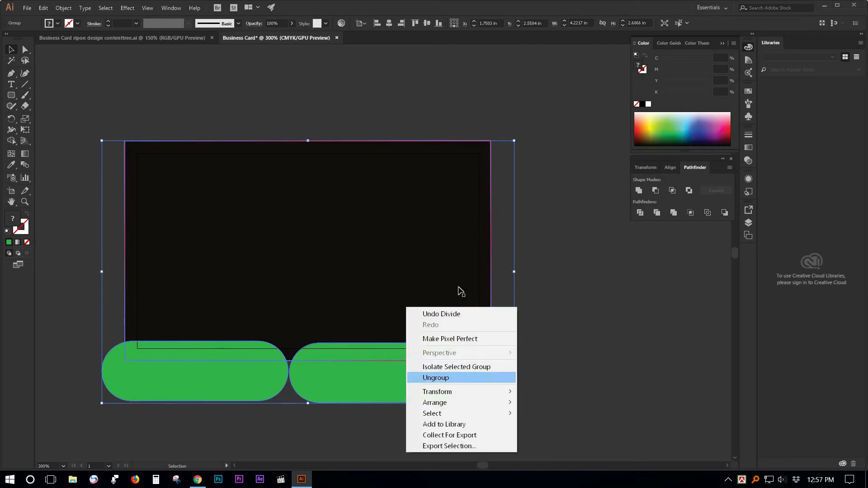
pyautogui.click(447, 379)
pyautogui.click(407, 273)
pyautogui.moveTo(394, 271); pyautogui.dragTo(606, 282)
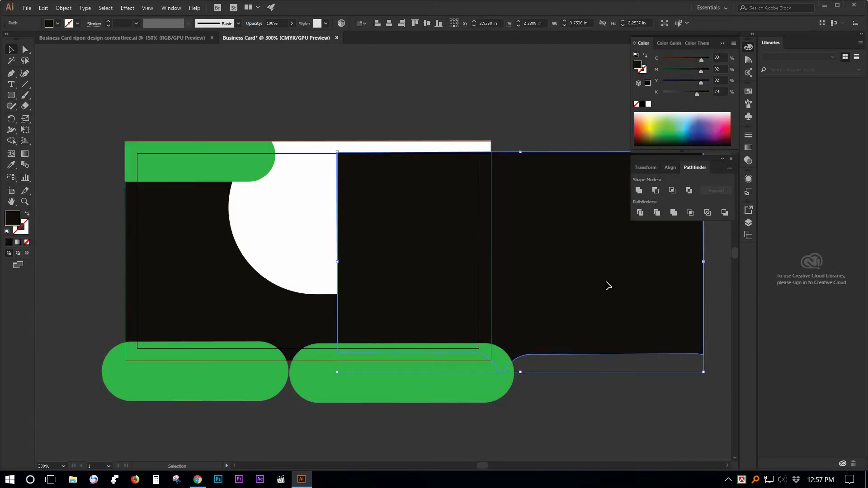
pyautogui.press('Delete')
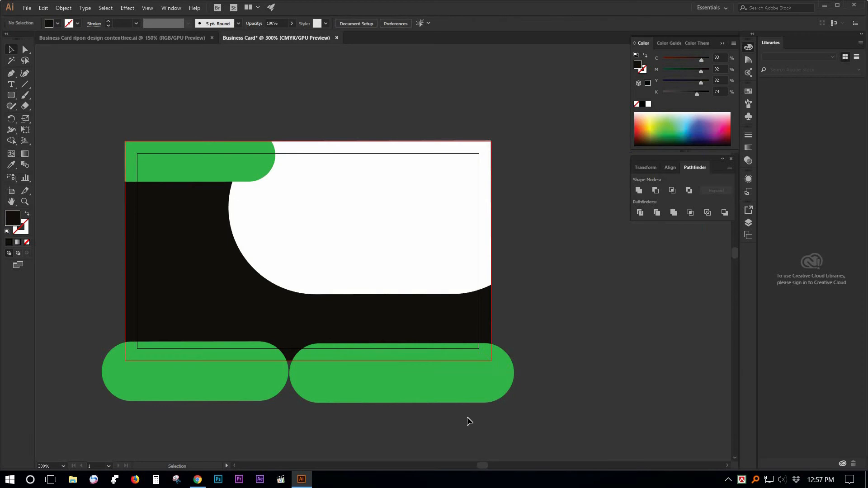
# Delete the two green pill pieces that extend outside the card's lower edge
pyautogui.moveTo(465, 394); pyautogui.dragTo(555, 393)
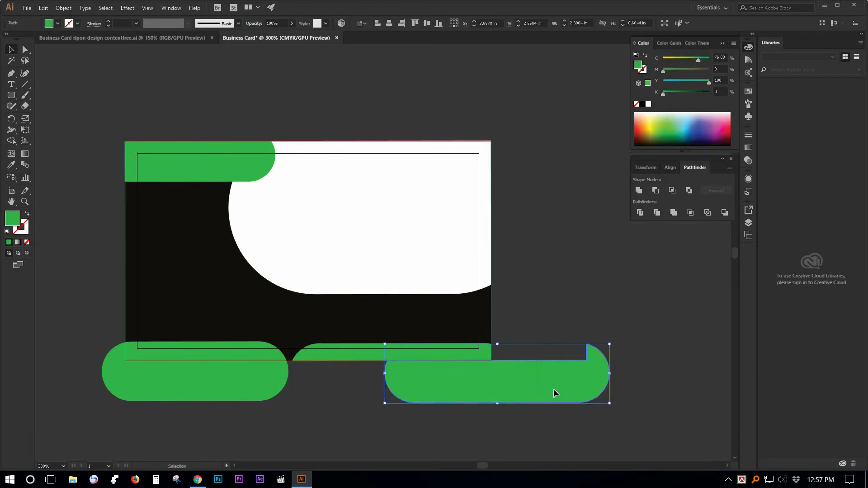
pyautogui.press('Delete')
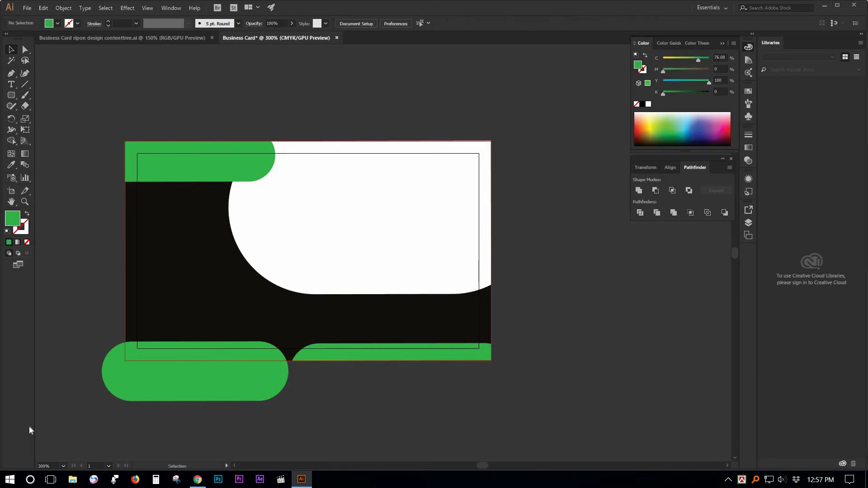
pyautogui.click(120, 386)
pyautogui.press('Delete')
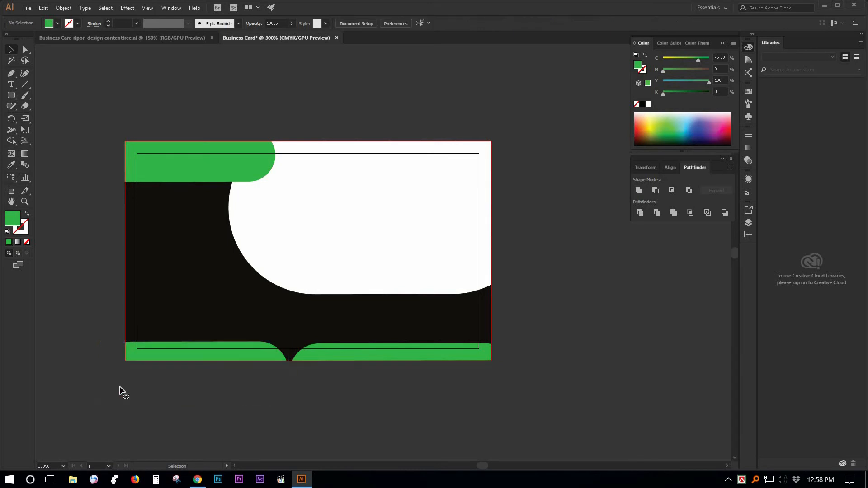
# Recolor the black background rectangle to cyan blue with C 100, M 0, Y 0, K 0
pyautogui.click(224, 284)
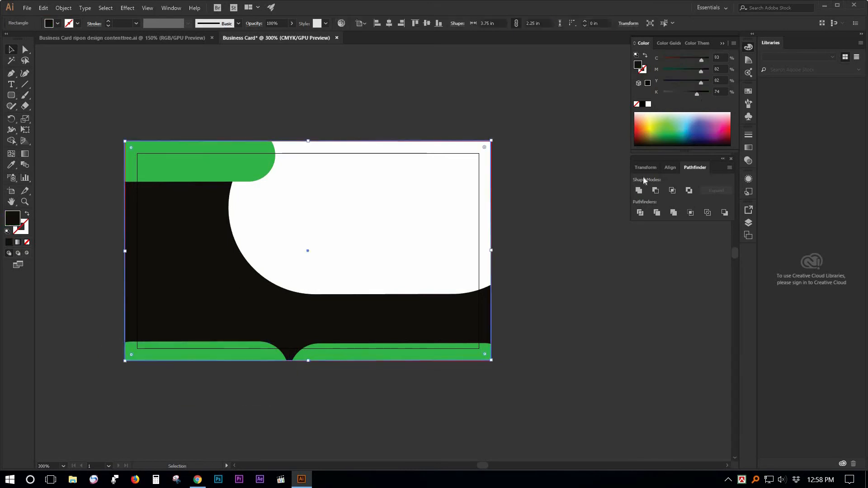
pyautogui.click(689, 124)
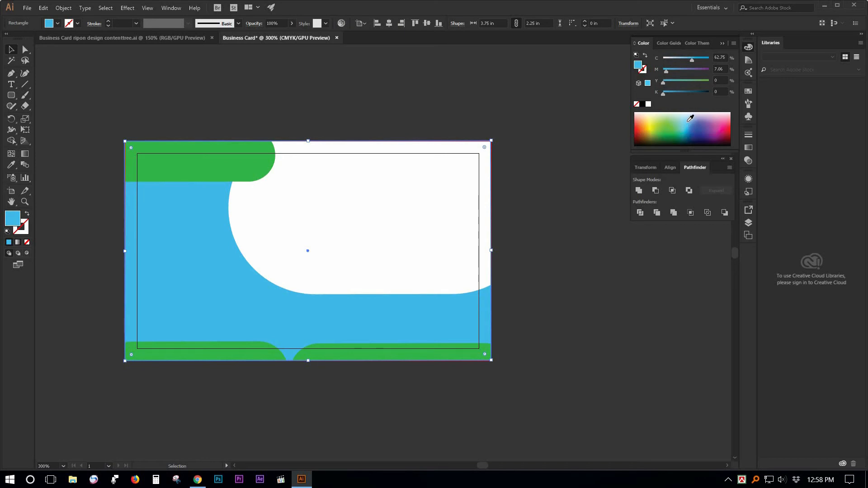
pyautogui.click(689, 121)
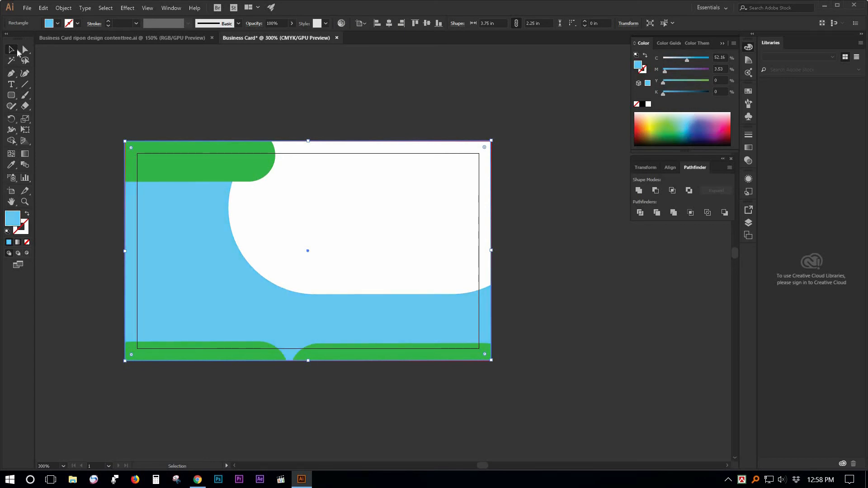
pyautogui.moveTo(691, 63); pyautogui.dragTo(712, 64)
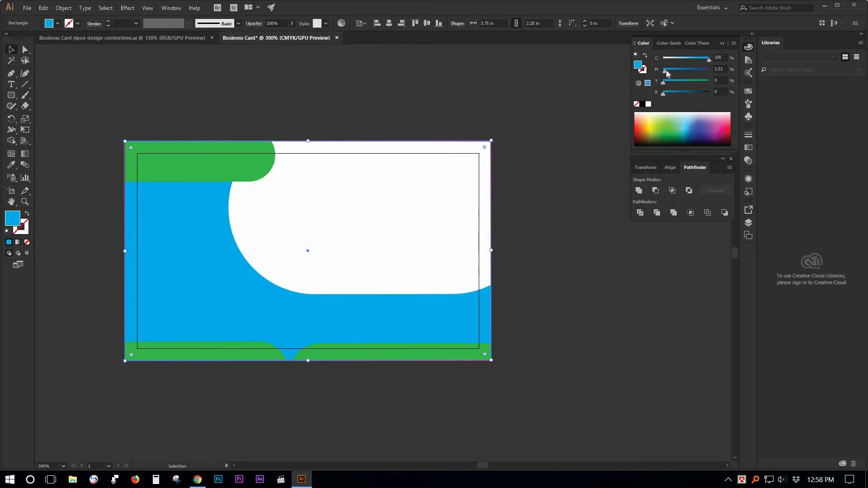
pyautogui.moveTo(670, 82); pyautogui.dragTo(628, 83)
# Set the upper-left green shape's fill to C 100, M 0, Y 100, K 0
pyautogui.click(178, 163)
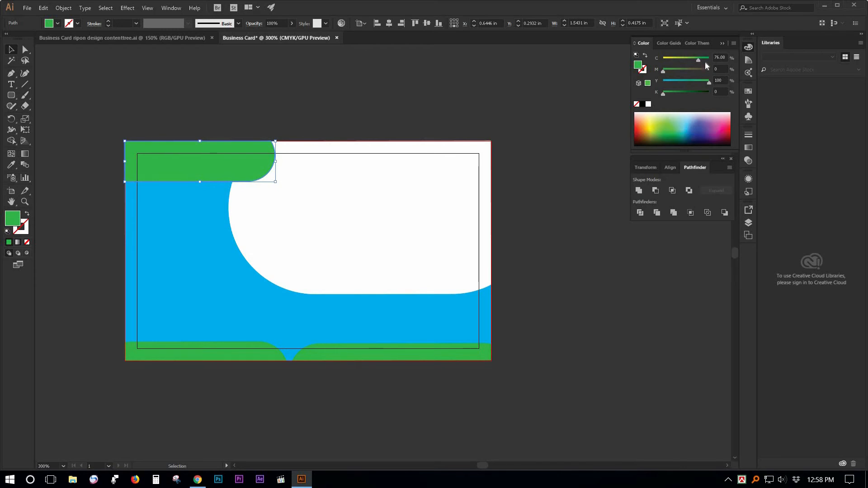
pyautogui.moveTo(706, 63); pyautogui.dragTo(713, 64)
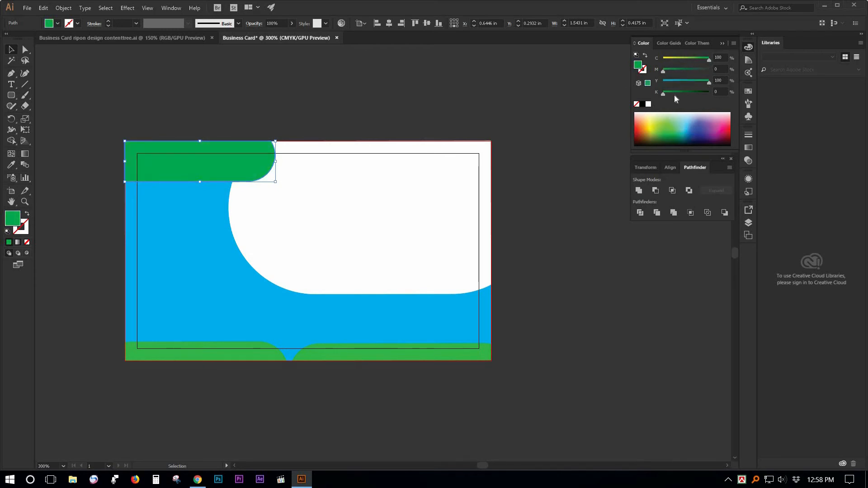
pyautogui.click(511, 108)
# Set both green strips along the card's lower edge to C 100, M 0, Y 100, K 0
pyautogui.click(236, 348)
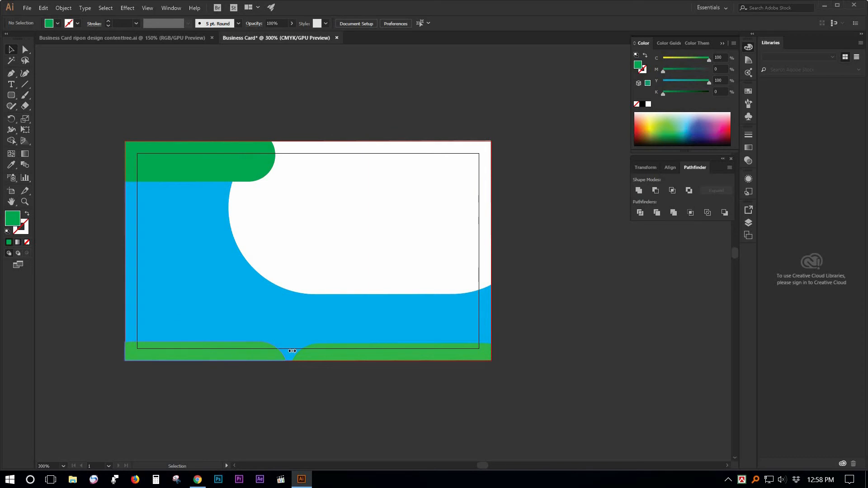
pyautogui.keyDown('shift'); pyautogui.click(391, 342); pyautogui.keyUp('shift')
pyautogui.moveTo(700, 59); pyautogui.dragTo(713, 59)
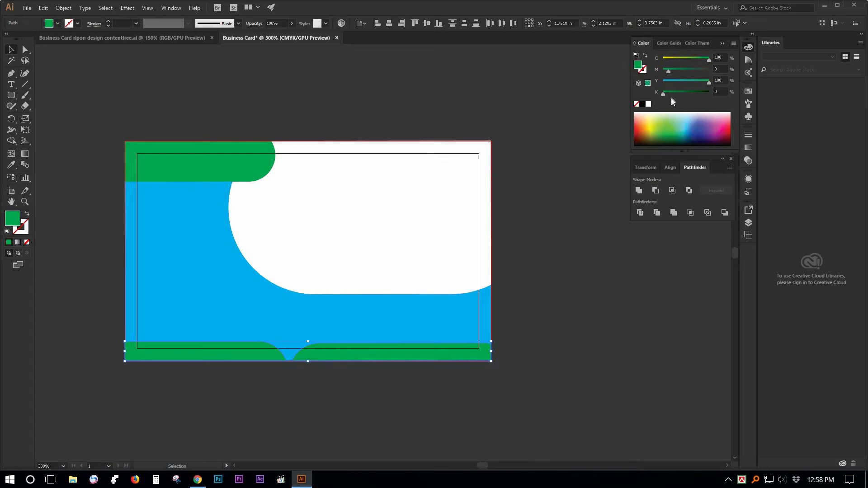
pyautogui.click(521, 285)
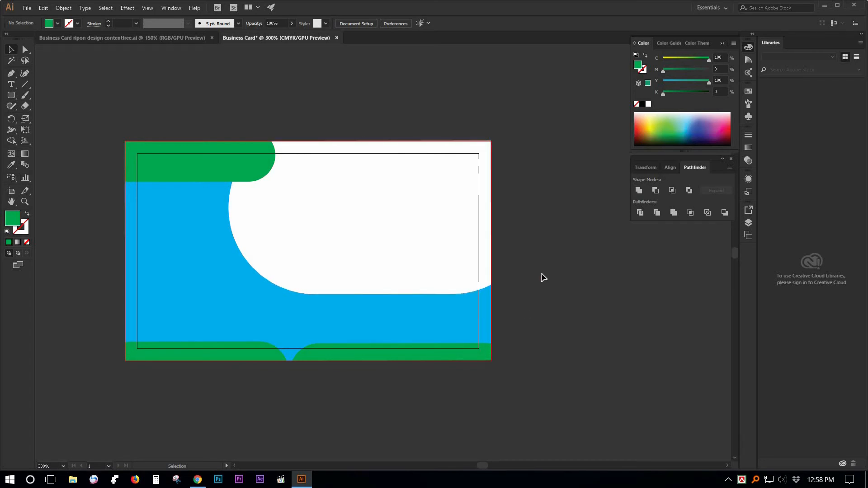
# Recolor the cyan background rectangle to match the green of the card's lower strips
pyautogui.click(249, 296)
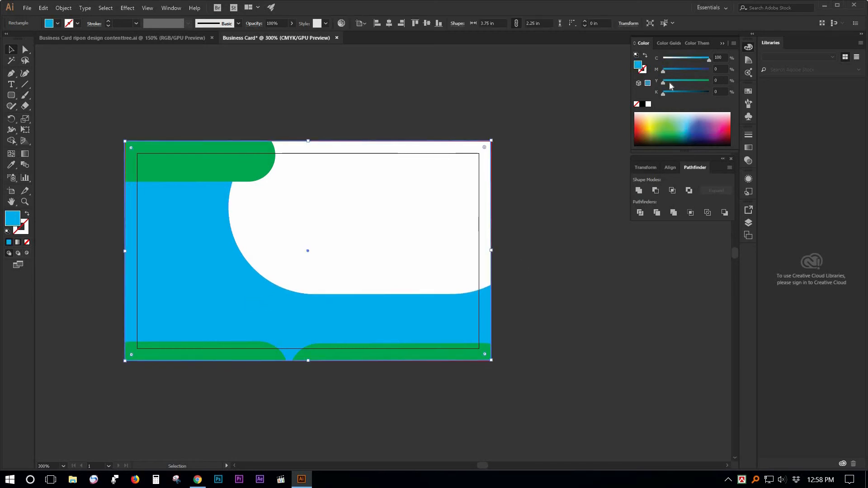
pyautogui.press('i')
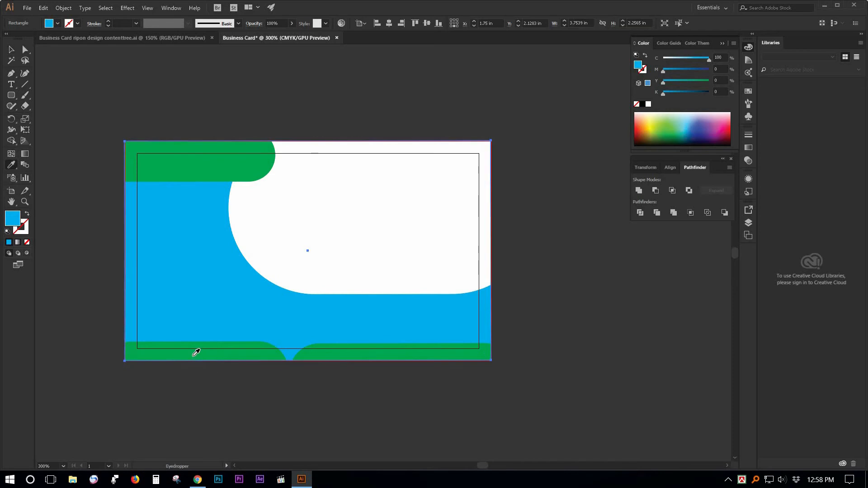
pyautogui.click(172, 351)
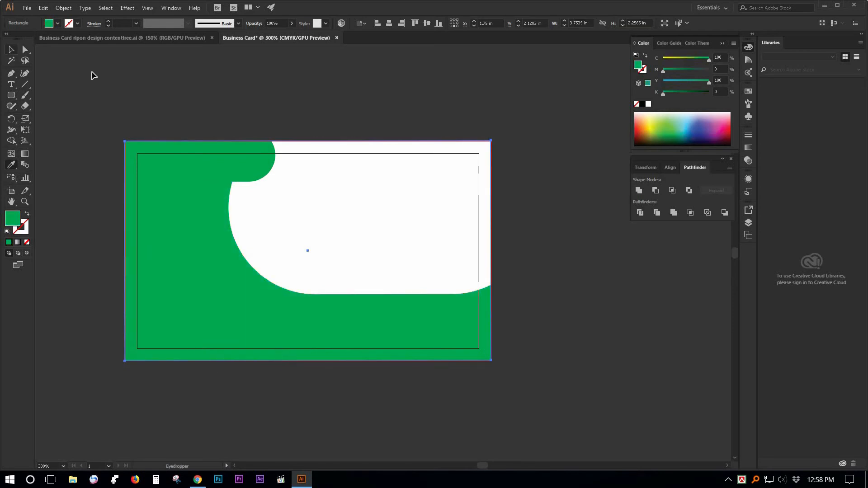
# Set the fill of the upper-left shape and both lower strips to C 100, M 0, Y 0, K 0
pyautogui.press('v')
pyautogui.click(209, 148)
pyautogui.keyDown('shift'); pyautogui.click(189, 348); pyautogui.keyUp('shift')
pyautogui.keyDown('shift'); pyautogui.click(384, 351); pyautogui.keyUp('shift')
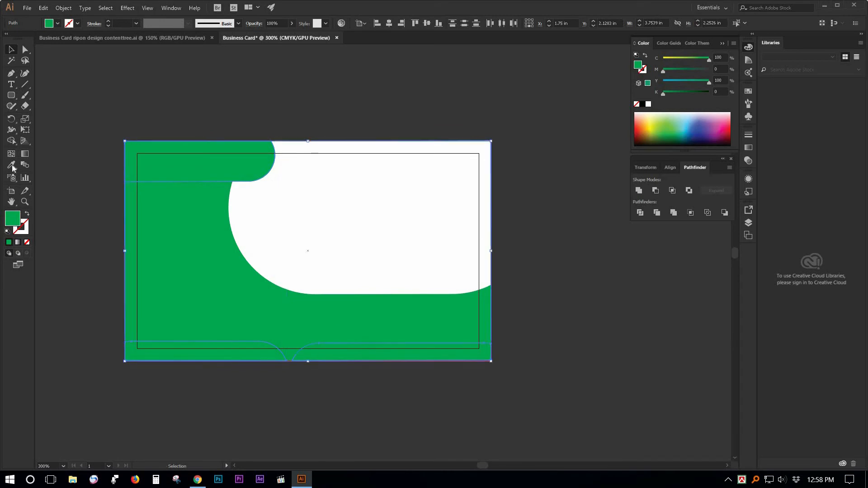
pyautogui.press('i')
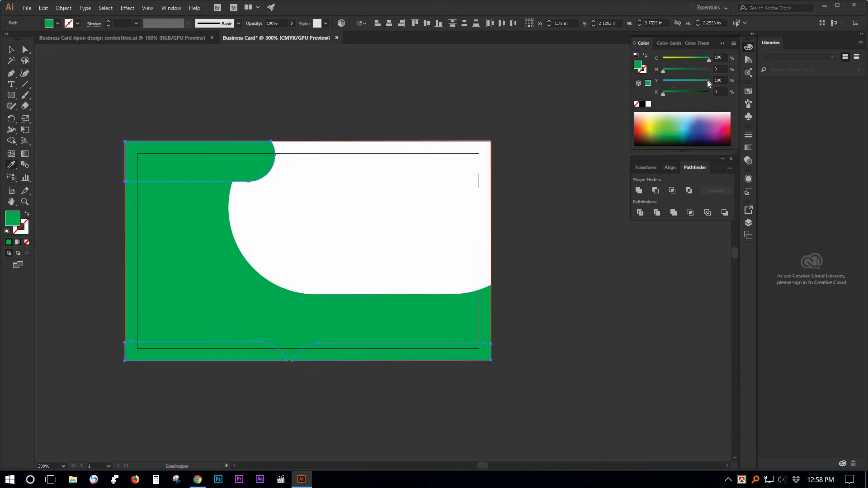
pyautogui.moveTo(703, 59); pyautogui.dragTo(711, 59)
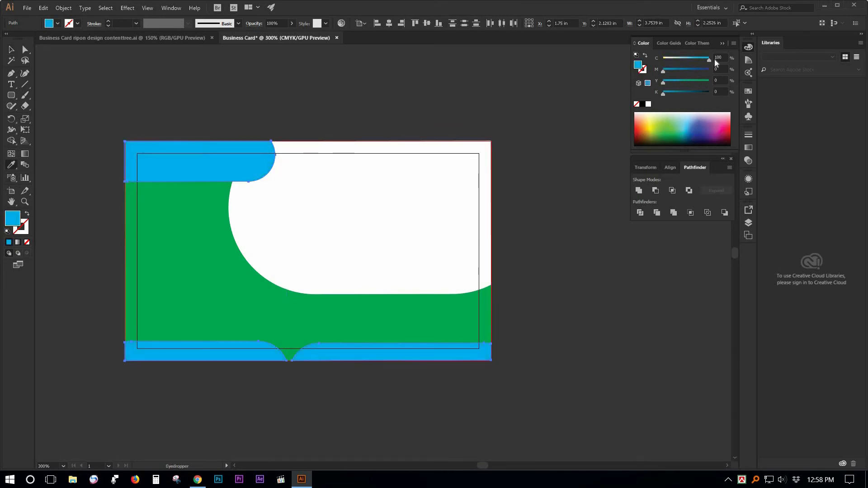
pyautogui.click(11, 51)
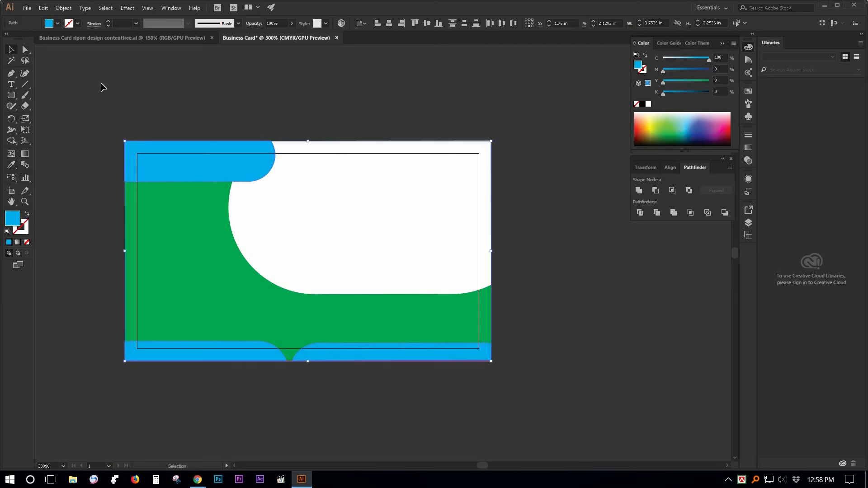
pyautogui.click(97, 93)
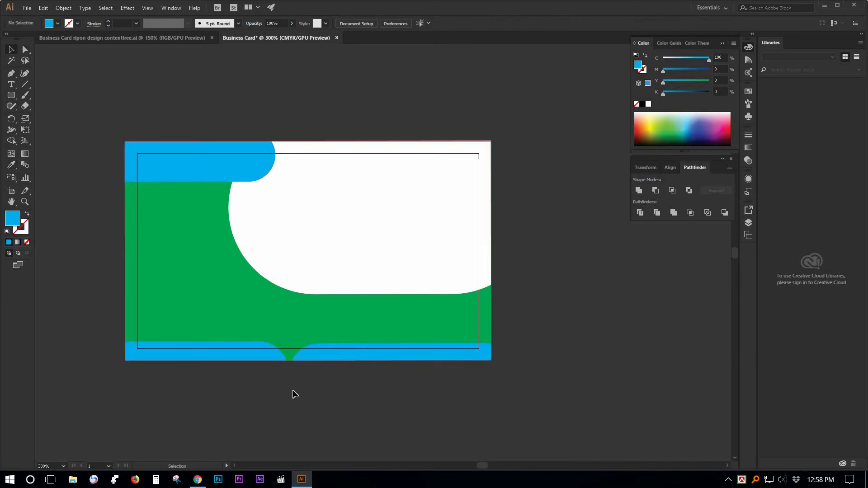
pyautogui.click(175, 37)
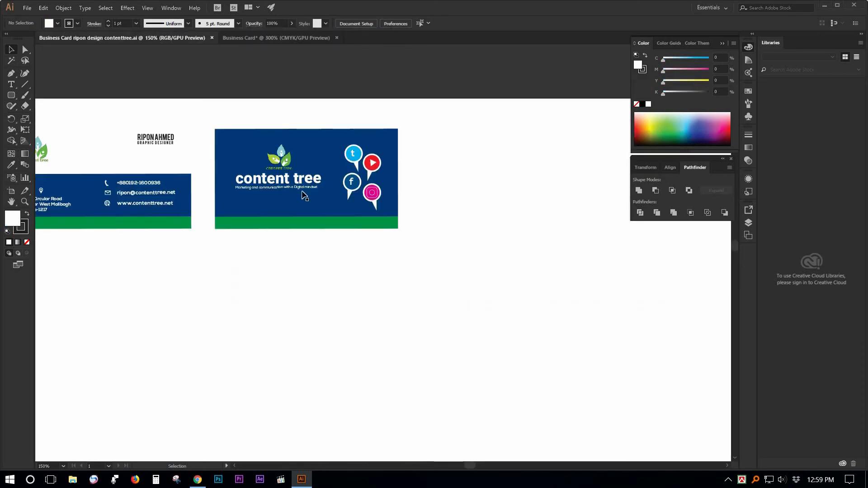
pyautogui.click(281, 158)
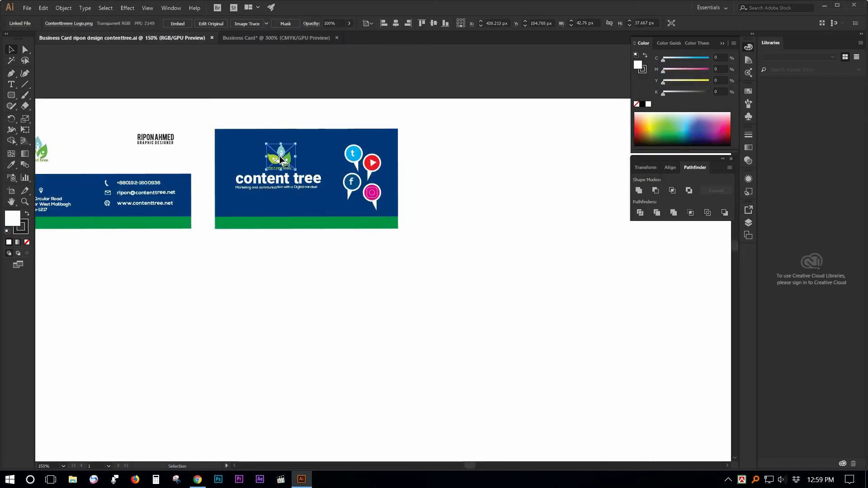
pyautogui.hscroll(-3, 109, 153)
pyautogui.click(111, 152)
pyautogui.click(240, 39)
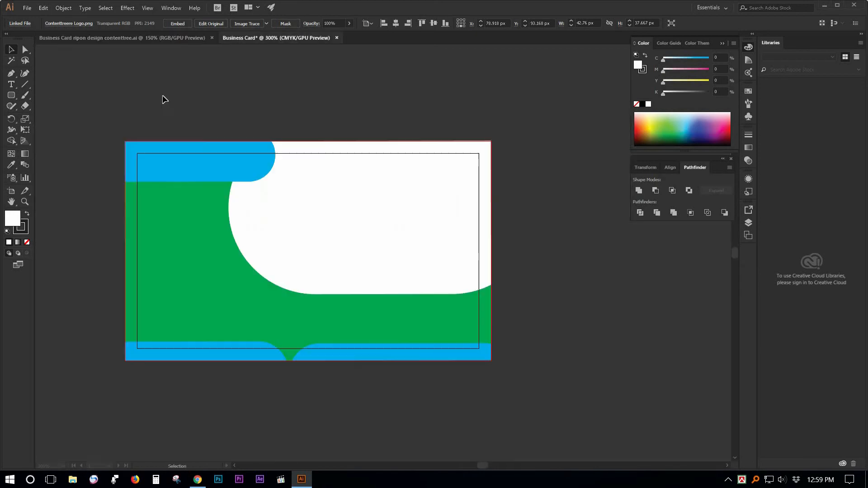
# Copy all artwork from the content tree business card file and paste it into the new Business Card document, below the card
pyautogui.click(118, 37)
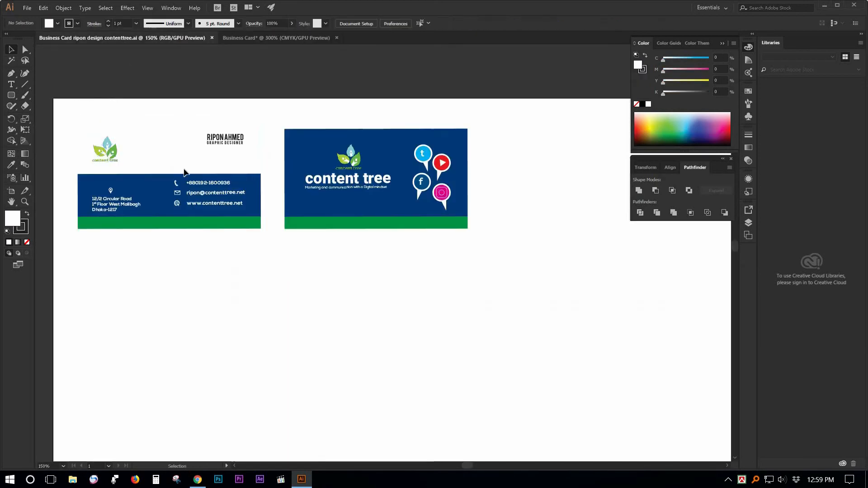
pyautogui.hotkey('ctrl', 'a')
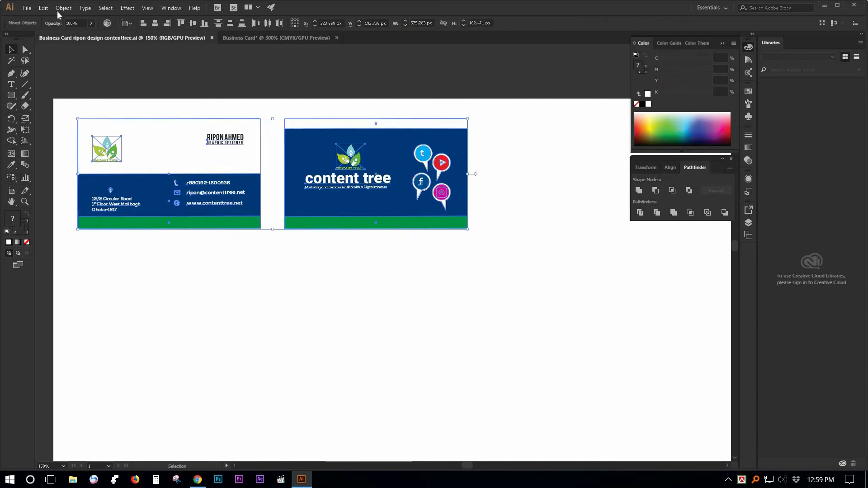
pyautogui.click(63, 8)
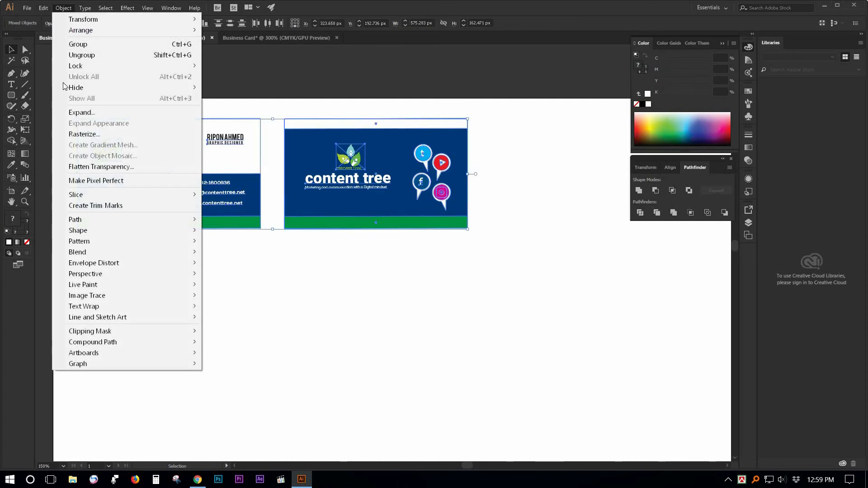
pyautogui.moveTo(44, 7)
pyautogui.click(128, 55)
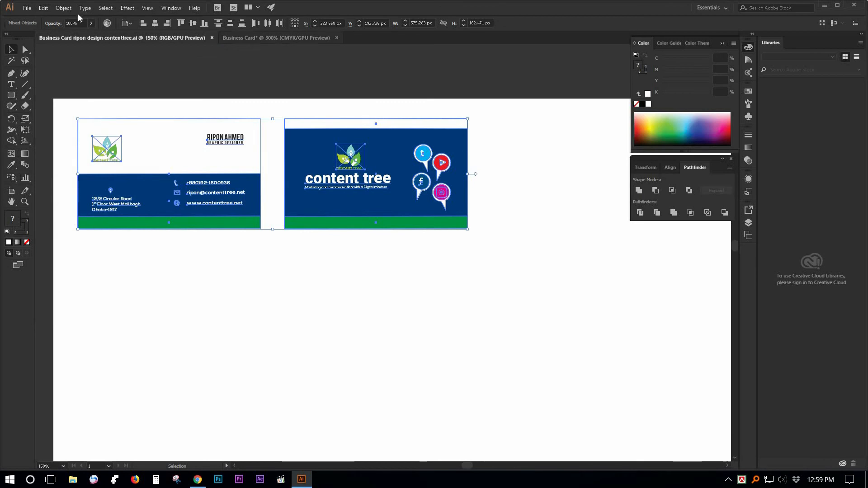
pyautogui.click(276, 37)
pyautogui.click(44, 8)
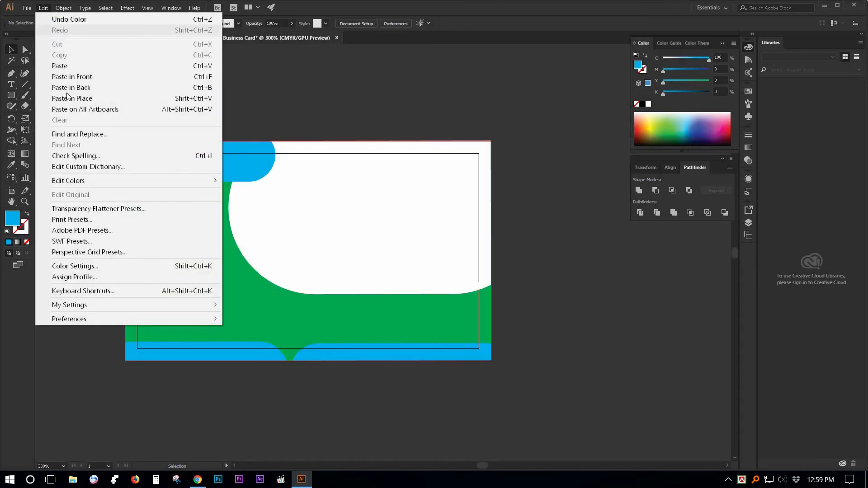
pyautogui.click(72, 68)
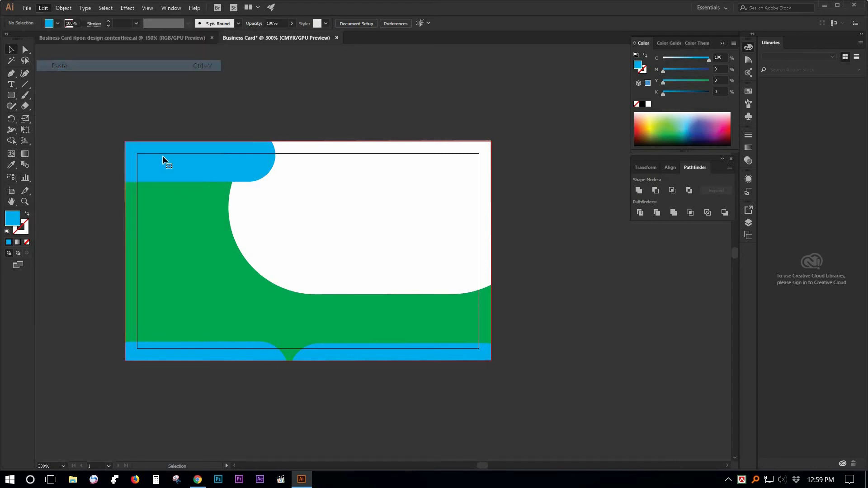
pyautogui.moveTo(307, 240); pyautogui.dragTo(307, 487)
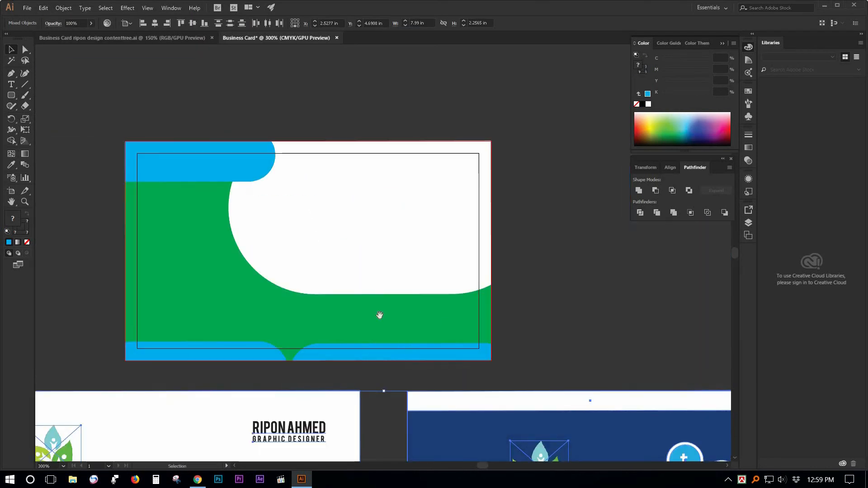
# Move the content tree logo from the pasted front card onto the new card's green area, below the upper-left cyan shape
pyautogui.moveTo(376, 355); pyautogui.dragTo(362, 223)
pyautogui.keyDown('ctrl'); pyautogui.keyDown('alt'); pyautogui.click(355, 264); pyautogui.keyUp('alt'); pyautogui.keyUp('ctrl')
pyautogui.moveTo(364, 298); pyautogui.dragTo(355, 318)
pyautogui.click(132, 225)
pyautogui.click(168, 313)
pyautogui.moveTo(225, 226); pyautogui.dragTo(250, 164)
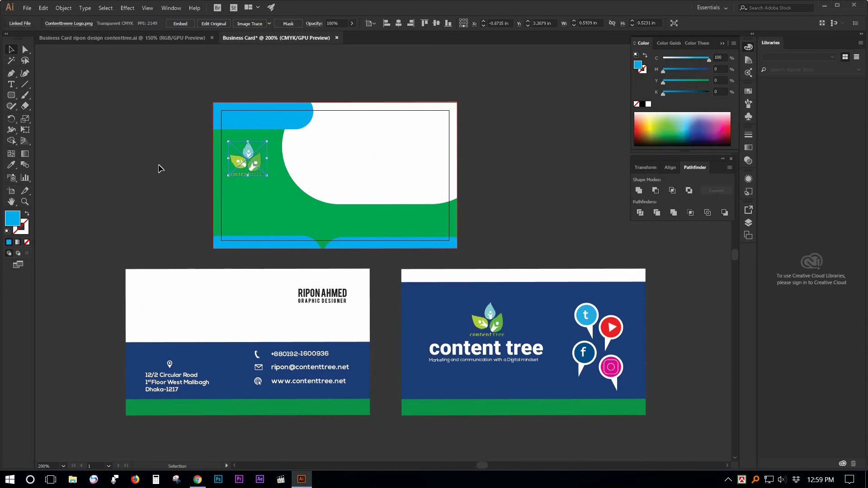
pyautogui.click(198, 227)
# Move the name and job title text onto the upper-left cyan shape and make it white
pyautogui.moveTo(319, 293); pyautogui.dragTo(245, 110)
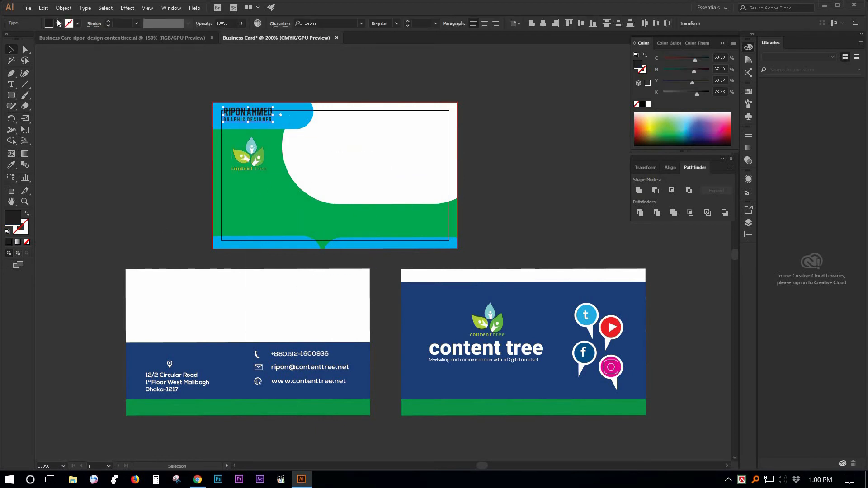
pyautogui.click(57, 23)
pyautogui.click(17, 38)
pyautogui.click(114, 152)
# Reposition the white name and job title text inside the safe-area outline on the cyan shape
pyautogui.hotkey('ctrl', '+')
pyautogui.click(313, 224)
pyautogui.keyDown('shift'); pyautogui.click(323, 238); pyautogui.keyUp('shift')
pyautogui.moveTo(325, 240); pyautogui.dragTo(359, 243)
pyautogui.hotkey('ctrl', 'z')
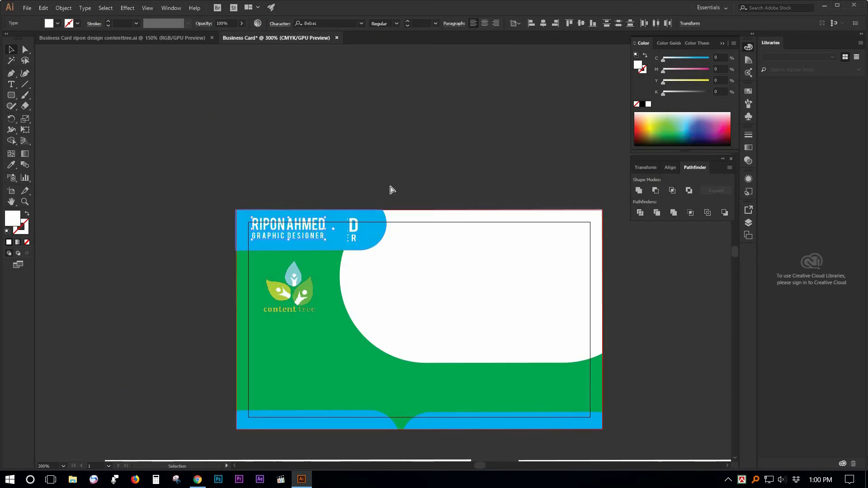
pyautogui.moveTo(307, 230); pyautogui.dragTo(324, 234)
pyautogui.click(351, 161)
pyautogui.click(312, 236)
pyautogui.keyDown('shift'); pyautogui.click(316, 235); pyautogui.keyUp('shift')
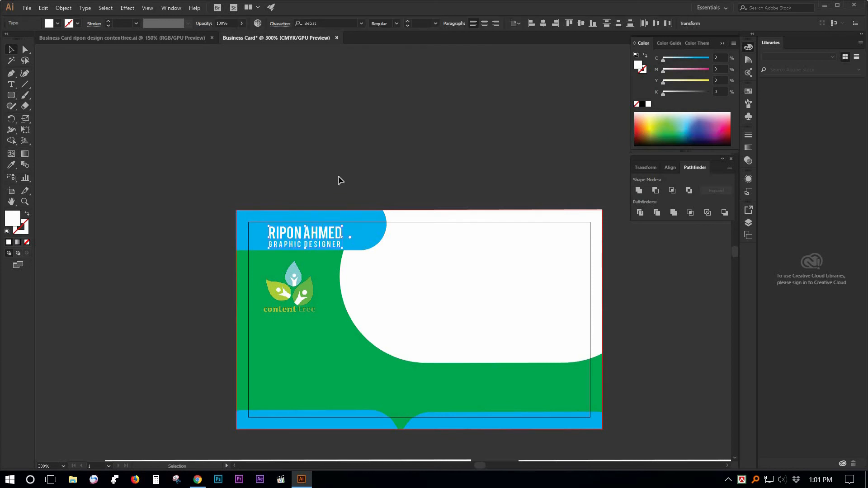
pyautogui.click(339, 189)
# Move the location pin and address text onto the green area below the logo
pyautogui.moveTo(504, 322); pyautogui.dragTo(421, 207)
pyautogui.hotkey('ctrl', '-')
pyautogui.moveTo(448, 267); pyautogui.dragTo(427, 242)
pyautogui.moveTo(133, 383); pyautogui.dragTo(218, 217)
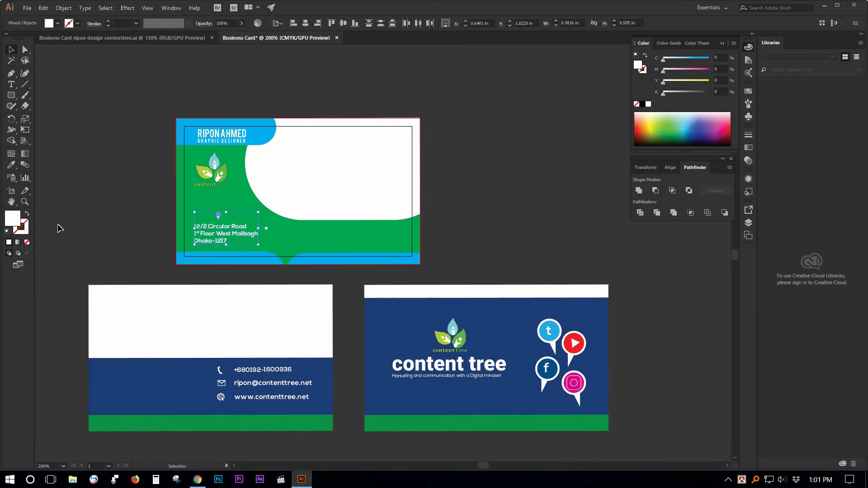
pyautogui.click(220, 371)
pyautogui.keyDown('shift'); pyautogui.click(222, 397); pyautogui.keyUp('shift')
pyautogui.moveTo(223, 384); pyautogui.dragTo(382, 161)
pyautogui.hotkey('ctrl', 'z')
# Move the pasted front card's blue rectangle out beside the new card and delete its white rectangle
pyautogui.click(170, 366)
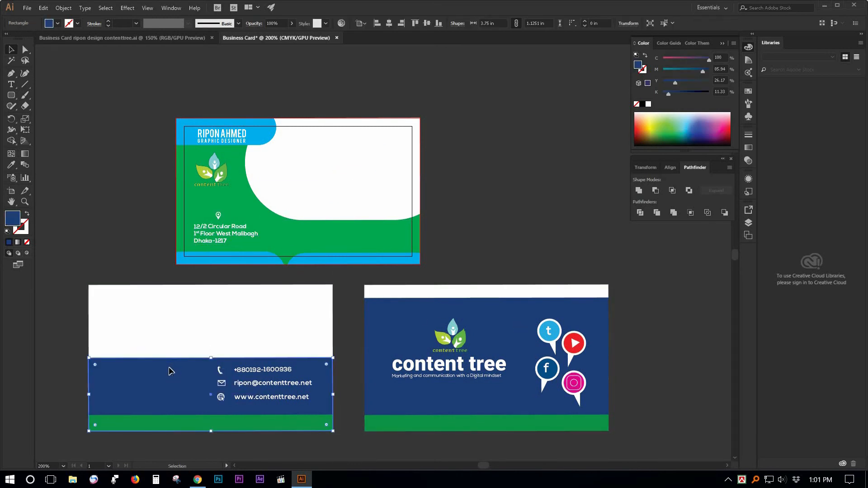
pyautogui.moveTo(170, 366); pyautogui.dragTo(514, 203)
pyautogui.click(305, 324)
pyautogui.press('Delete')
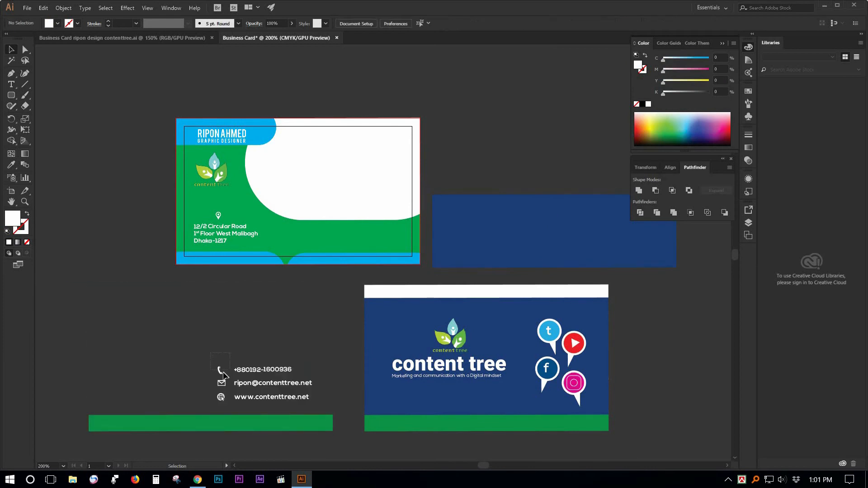
pyautogui.moveTo(221, 397); pyautogui.dragTo(223, 398)
pyautogui.moveTo(194, 361); pyautogui.dragTo(381, 171)
pyautogui.hotkey('ctrl', 'z')
pyautogui.click(183, 329)
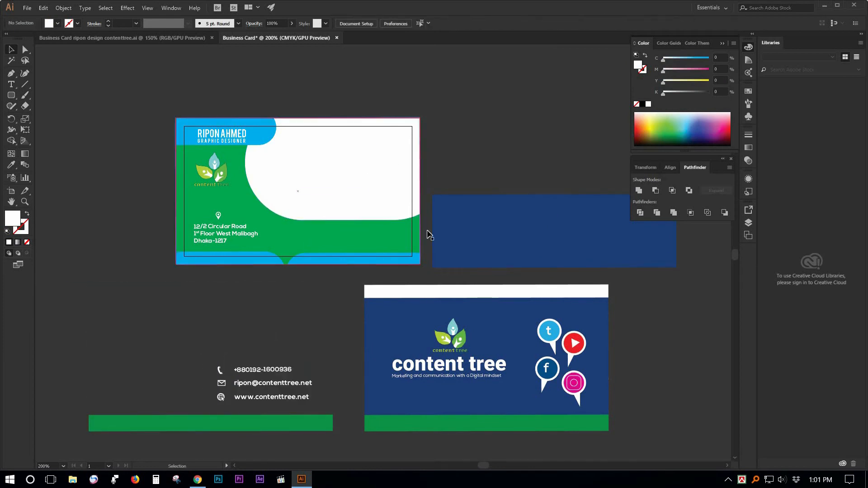
# Draw a circle about 0.32 in across above the contact details and fill it with the card's cyan
pyautogui.moveTo(11, 95); pyautogui.dragTo(42, 114)
pyautogui.moveTo(147, 312); pyautogui.dragTo(170, 347)
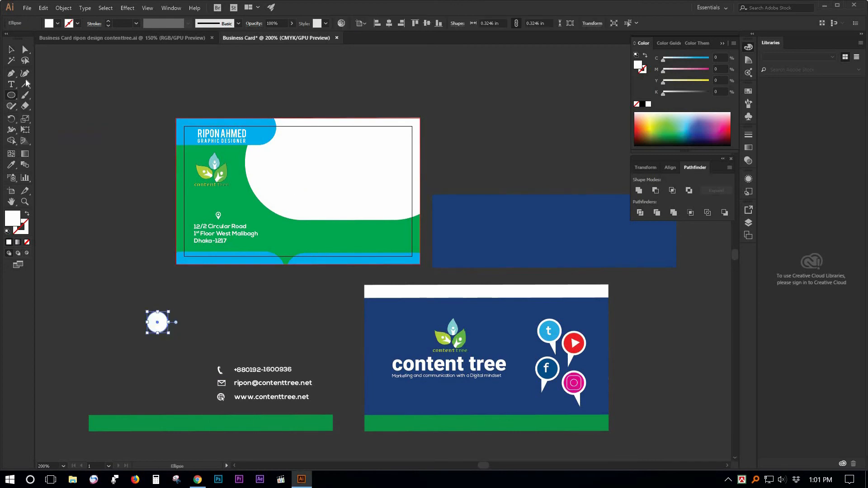
pyautogui.click(12, 165)
pyautogui.click(113, 421)
pyautogui.click(194, 123)
pyautogui.press('v')
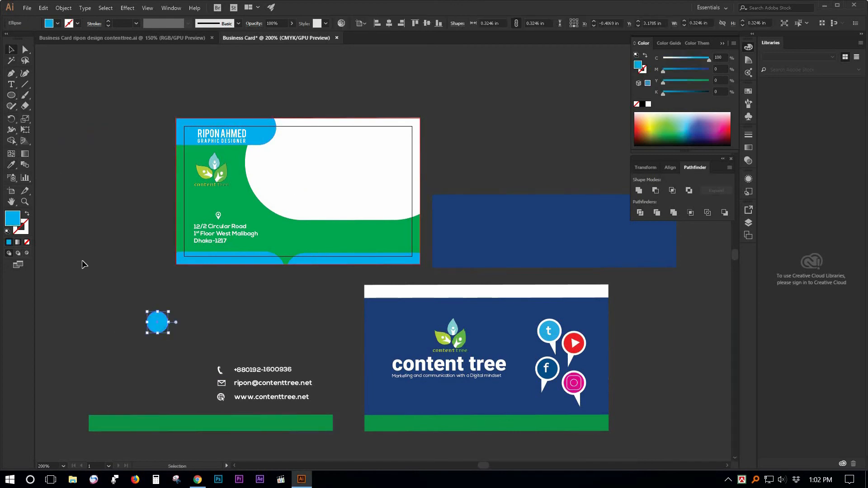
pyautogui.click(68, 155)
# Resize the cyan circle to about 0.23 in beside the contact details and put the phone icon in front of it
pyautogui.hotkey('ctrl', '+')
pyautogui.moveTo(258, 331); pyautogui.dragTo(140, 335)
pyautogui.moveTo(185, 238); pyautogui.dragTo(241, 316)
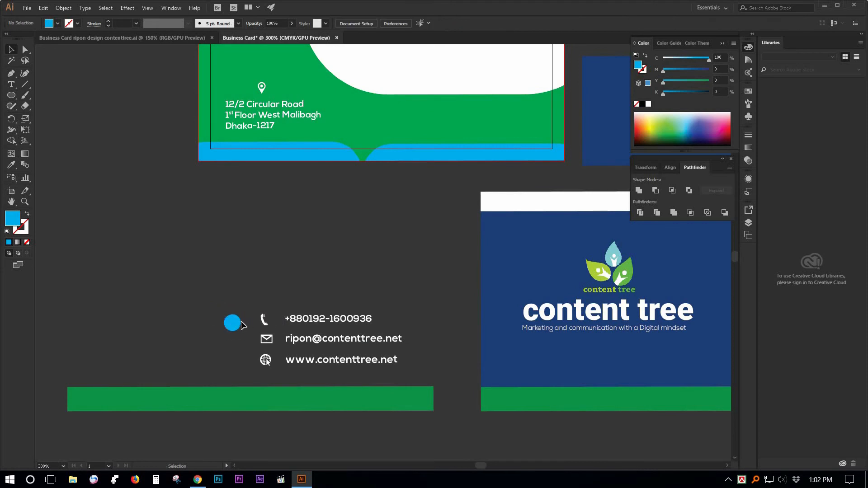
pyautogui.click(243, 306)
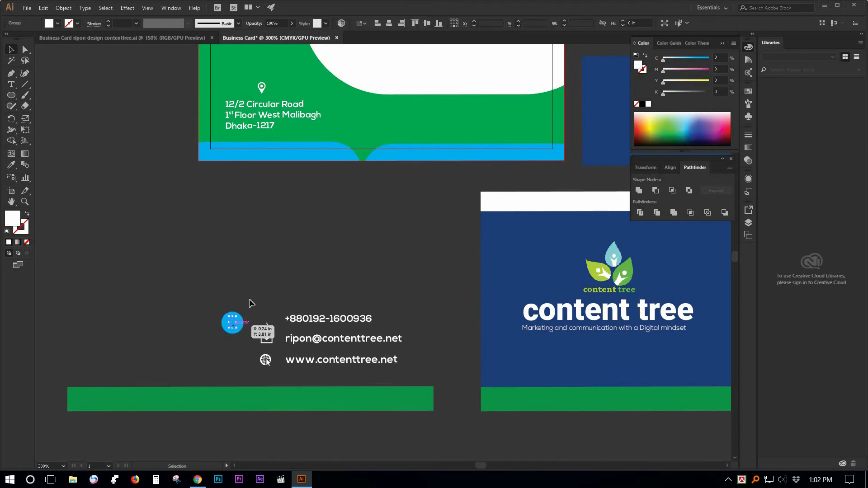
pyautogui.rightClick(266, 321)
pyautogui.click(301, 380)
pyautogui.rightClick(266, 320)
pyautogui.moveTo(294, 413)
pyautogui.click(407, 413)
# Duplicate the cyan circle above the contact details and center the phone icon on the original circle
pyautogui.hotkey('ctrl', '+')
pyautogui.moveTo(359, 253); pyautogui.dragTo(317, 257)
pyautogui.click(336, 288)
pyautogui.moveTo(336, 288); pyautogui.dragTo(282, 205)
pyautogui.click(365, 23)
pyautogui.click(388, 34)
pyautogui.click(389, 23)
pyautogui.click(425, 23)
pyautogui.click(372, 240)
pyautogui.rightClick(322, 258)
# Add another copy of the cyan circle and place the envelope icon in front of it
pyautogui.moveTo(299, 233); pyautogui.dragTo(368, 205)
pyautogui.click(347, 319)
pyautogui.rightClick(362, 276)
pyautogui.moveTo(433, 372)
pyautogui.click(495, 372)
# Center the envelope icon on its cyan circle and group the two
pyautogui.moveTo(359, 185); pyautogui.dragTo(376, 213)
pyautogui.click(389, 23)
pyautogui.moveTo(353, 183); pyautogui.dragTo(373, 224)
pyautogui.rightClick(369, 200)
pyautogui.click(395, 260)
# Move the globe icon onto the remaining cyan circle and send that circle to the back
pyautogui.moveTo(361, 307); pyautogui.dragTo(279, 200)
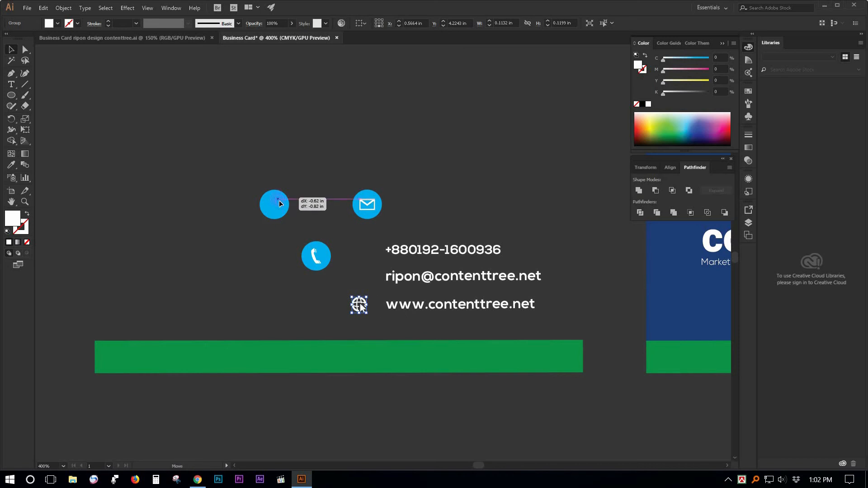
pyautogui.click(275, 204)
pyautogui.rightClick(275, 204)
pyautogui.moveTo(330, 358)
pyautogui.click(416, 391)
# Center the globe icon on its cyan circle and group the two
pyautogui.keyDown('shift'); pyautogui.click(279, 208); pyautogui.keyUp('shift')
pyautogui.click(388, 23)
pyautogui.click(428, 23)
pyautogui.moveTo(244, 166); pyautogui.dragTo(279, 202)
pyautogui.rightClick(278, 201)
pyautogui.click(312, 263)
# Stack the phone, envelope and globe circles in a column on the white shape, near the card's right edge
pyautogui.click(339, 227)
pyautogui.keyDown('ctrl'); pyautogui.keyDown('alt'); pyautogui.click(339, 227); pyautogui.keyUp('alt'); pyautogui.keyUp('ctrl')
pyautogui.keyDown('ctrl'); pyautogui.keyDown('alt'); pyautogui.click(339, 227); pyautogui.keyUp('alt'); pyautogui.keyUp('ctrl')
pyautogui.moveTo(420, 227); pyautogui.dragTo(183, 293)
pyautogui.moveTo(166, 351); pyautogui.dragTo(357, 143)
pyautogui.click(122, 313)
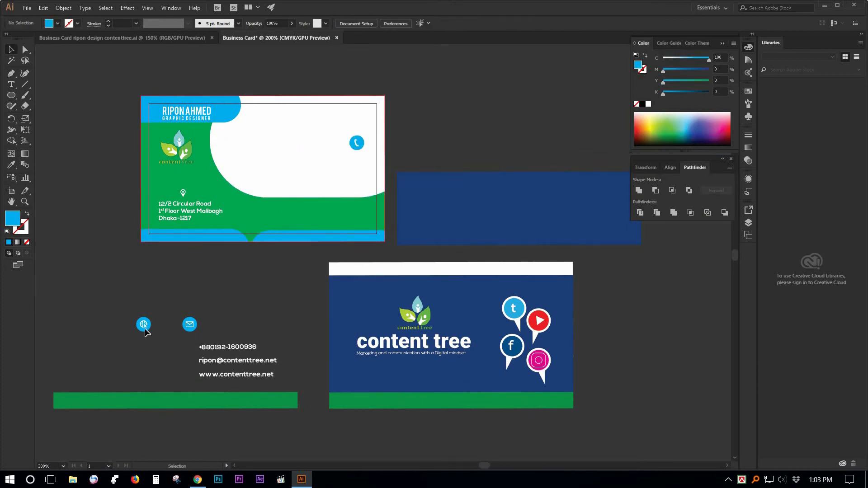
pyautogui.moveTo(194, 318); pyautogui.dragTo(357, 165)
pyautogui.click(144, 325)
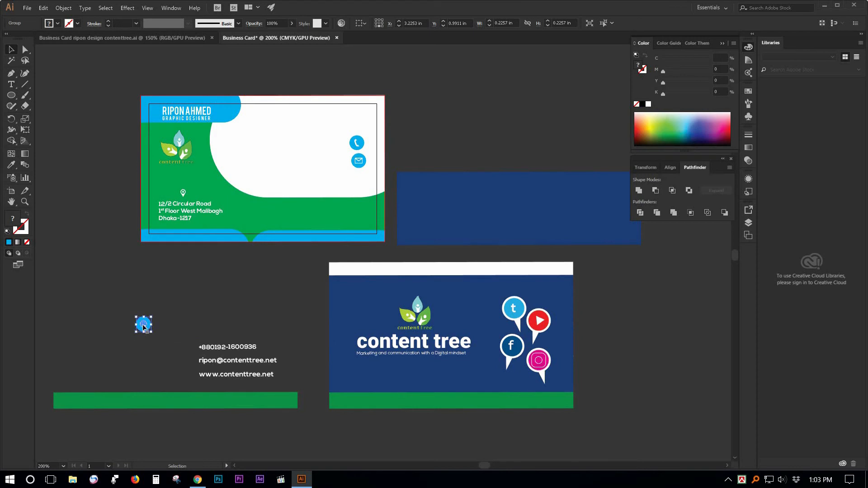
pyautogui.moveTo(323, 228); pyautogui.dragTo(361, 180)
# Lock the white shape and the green background rectangle of the new card
pyautogui.click(333, 135)
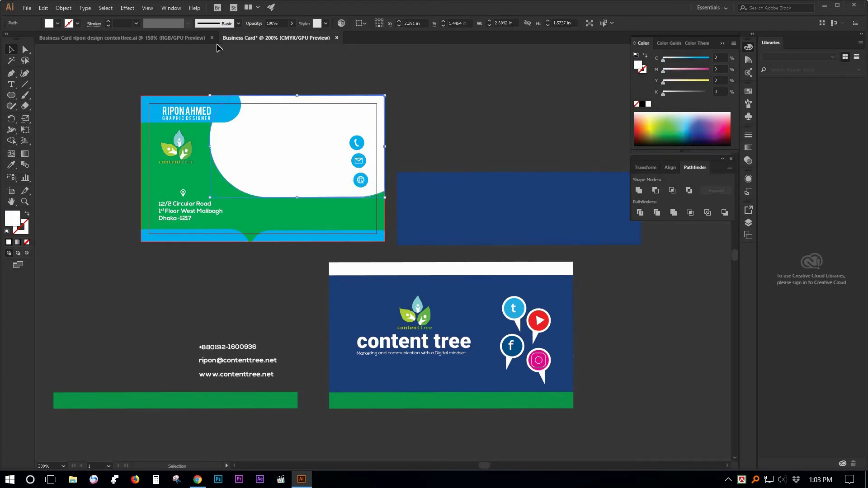
pyautogui.click(66, 8)
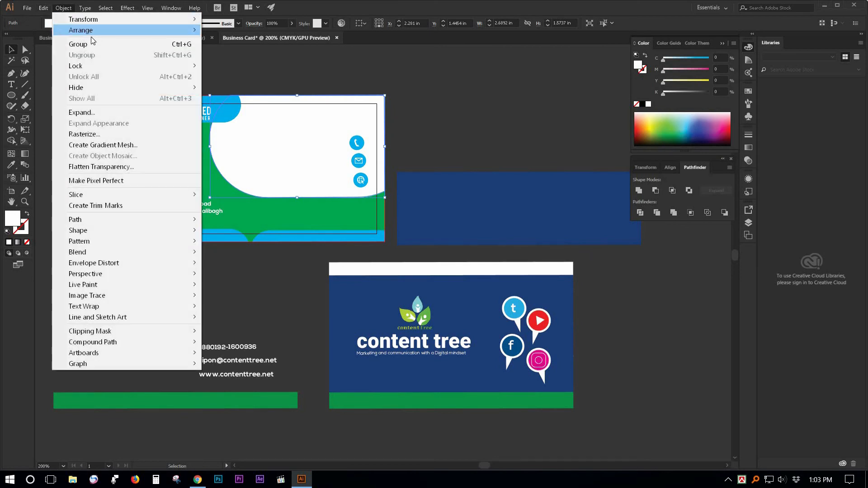
pyautogui.moveTo(113, 66)
pyautogui.click(246, 70)
pyautogui.moveTo(336, 130)
pyautogui.mouseDown()
pyautogui.moveTo(348, 162)
pyautogui.moveTo(337, 129)
pyautogui.mouseUp()
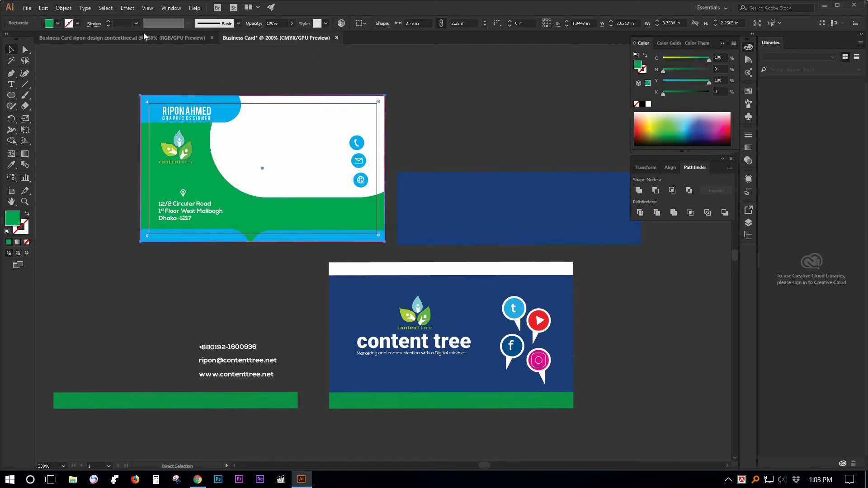
pyautogui.click(64, 8)
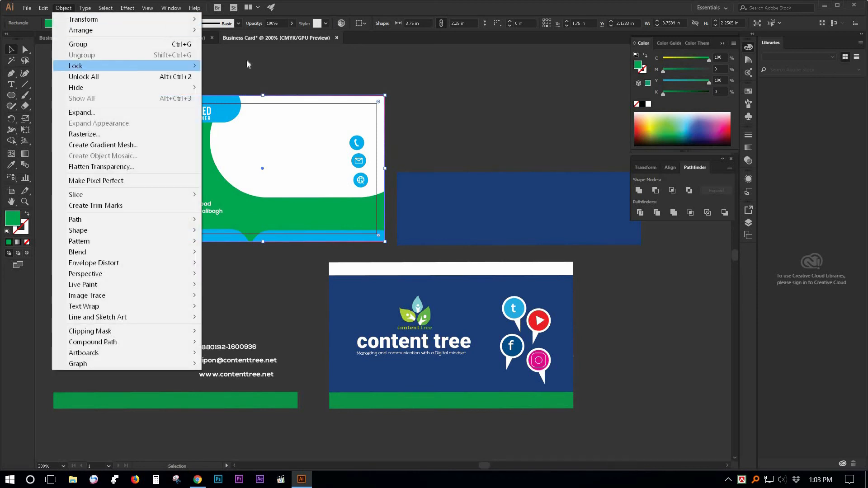
pyautogui.moveTo(80, 67)
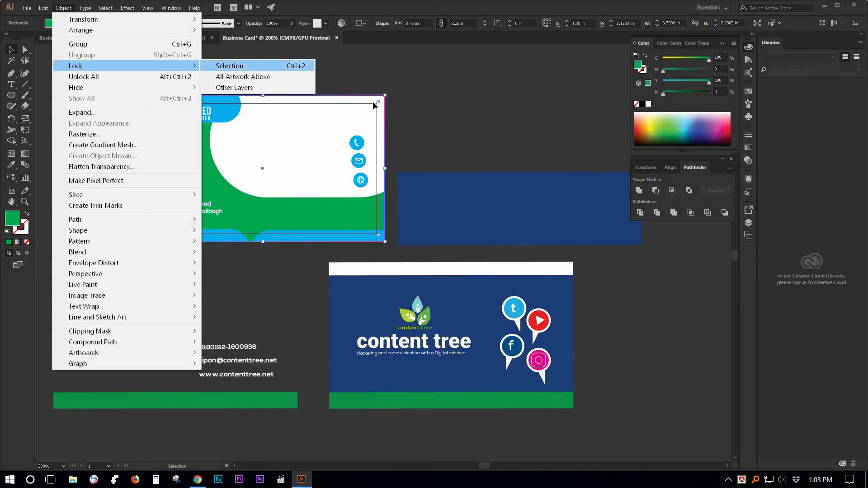
pyautogui.click(264, 66)
# Align the phone, envelope and globe circles on a common vertical axis and move the column slightly up on the white shape
pyautogui.moveTo(366, 187); pyautogui.dragTo(380, 195)
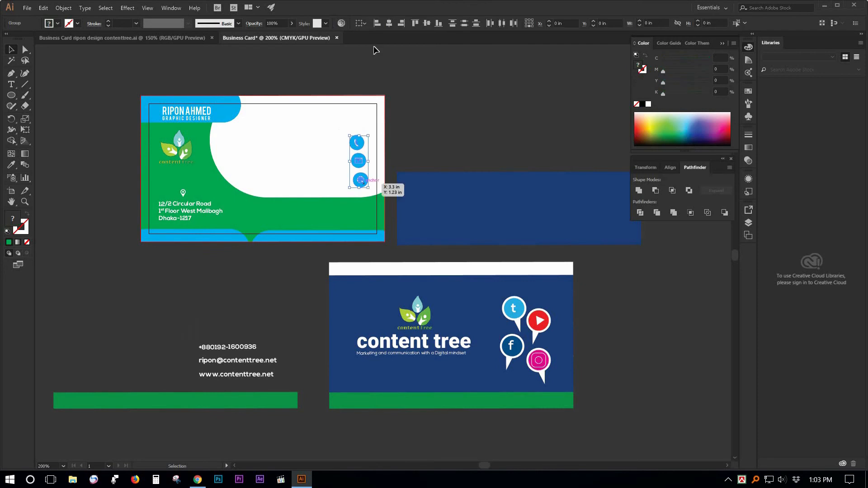
pyautogui.click(392, 23)
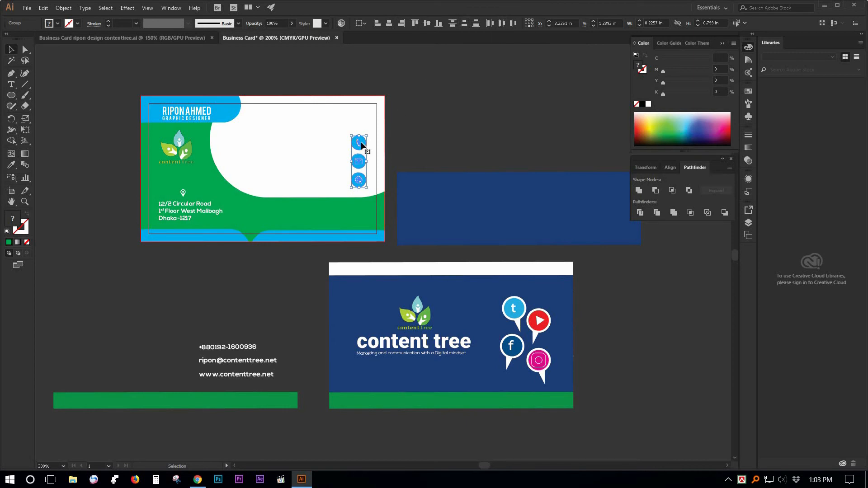
pyautogui.moveTo(365, 152); pyautogui.dragTo(380, 144)
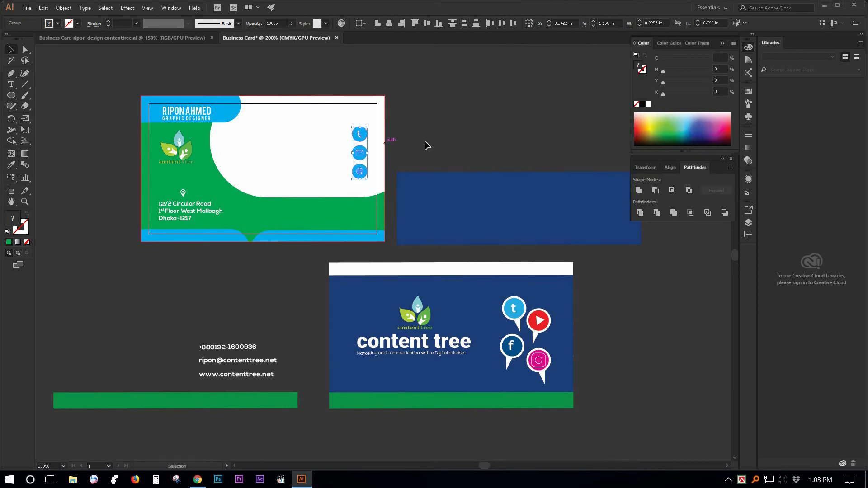
pyautogui.click(432, 145)
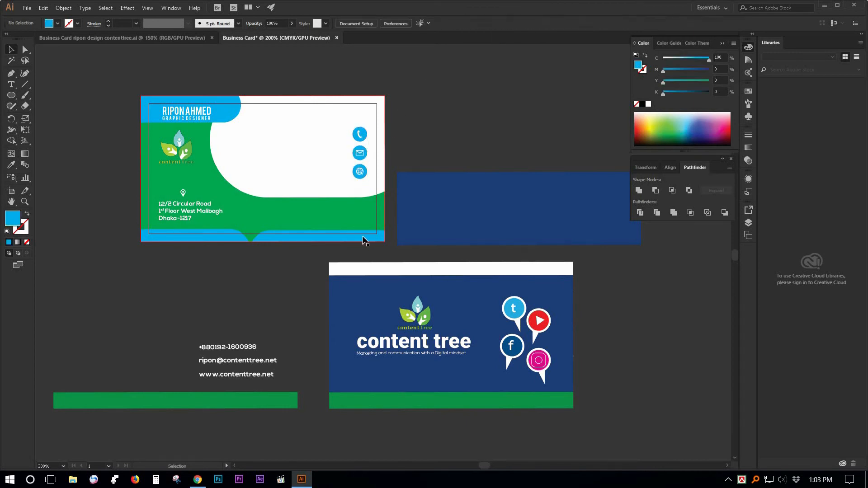
# Move the phone, e-mail and website text lines onto the white shape beside the icons and fill them with black
pyautogui.click(230, 348)
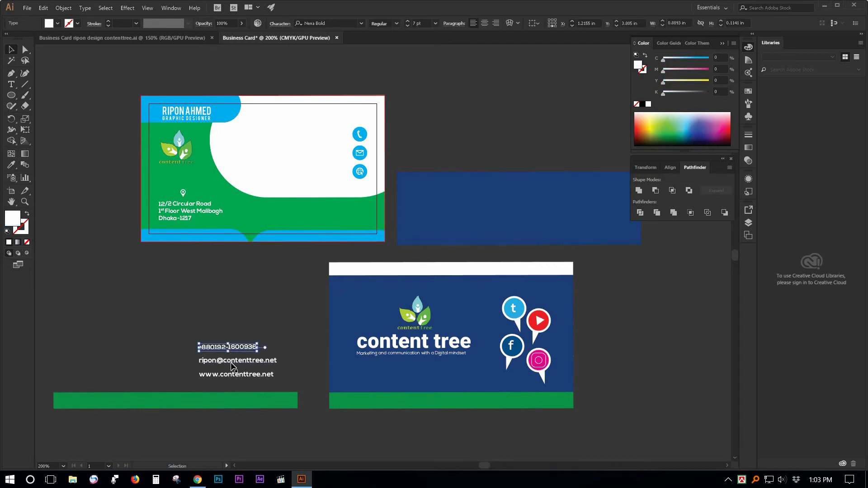
pyautogui.keyDown('shift'); pyautogui.click(236, 361); pyautogui.keyUp('shift')
pyautogui.keyDown('shift'); pyautogui.click(237, 373); pyautogui.keyUp('shift')
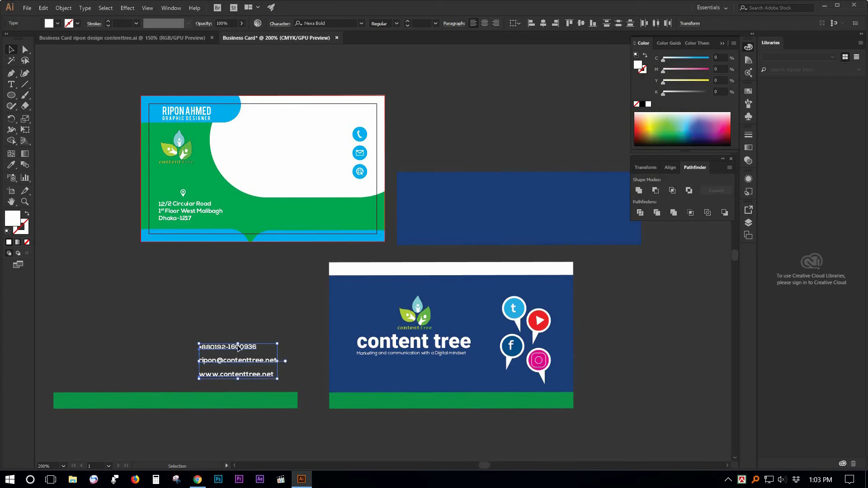
pyautogui.moveTo(308, 154); pyautogui.dragTo(309, 138)
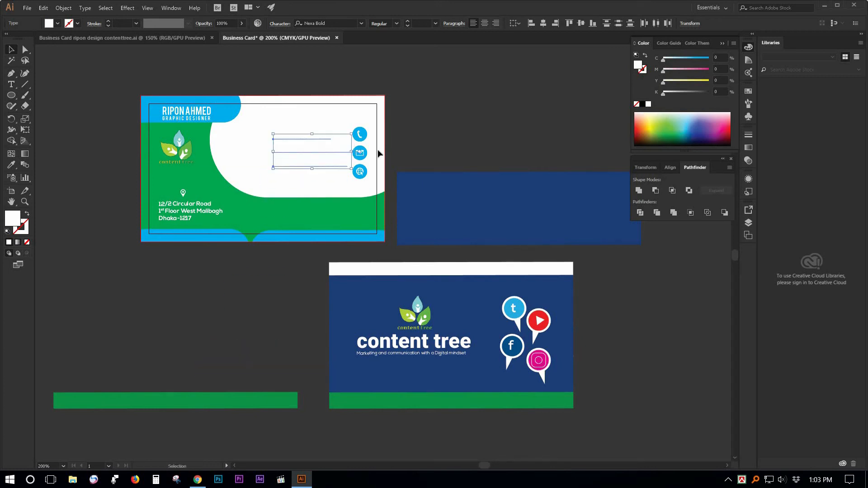
pyautogui.click(57, 24)
pyautogui.click(24, 38)
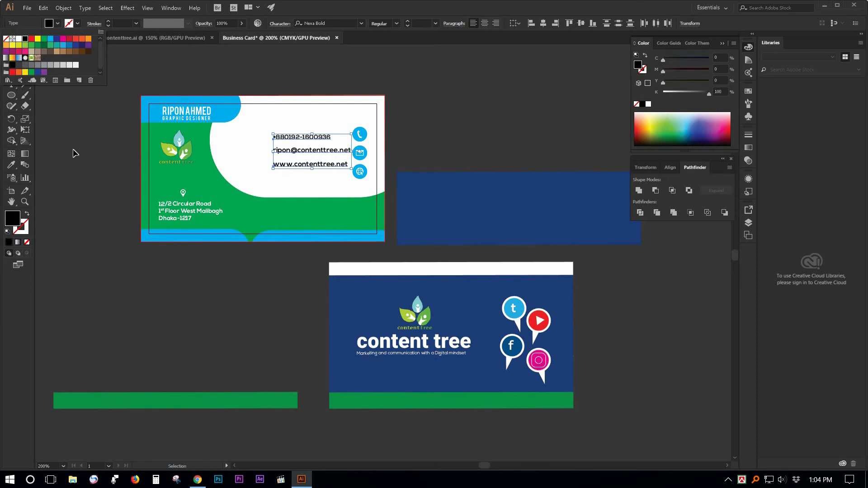
pyautogui.click(56, 189)
# Align the three contact lines to their right edges and shift them slightly left, away from the icons
pyautogui.keyDown('ctrl'); pyautogui.click(320, 217); pyautogui.keyUp('ctrl')
pyautogui.moveTo(316, 219); pyautogui.dragTo(284, 283)
pyautogui.click(319, 205)
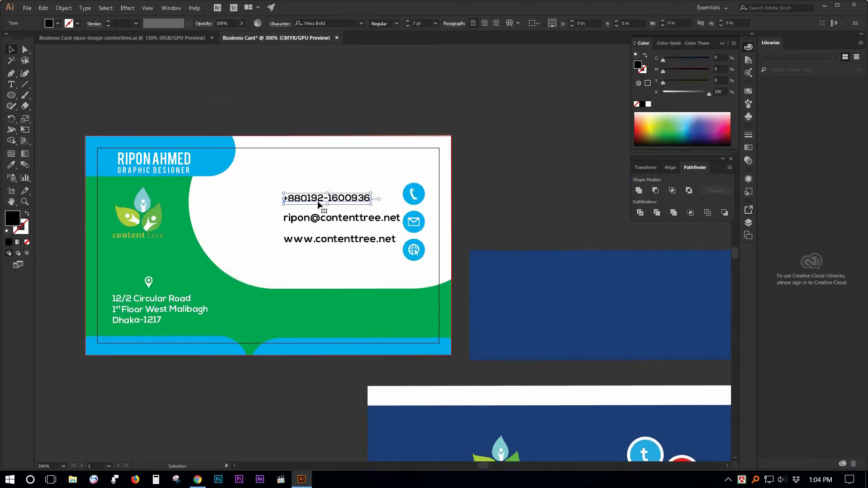
pyautogui.keyDown('shift'); pyautogui.click(341, 218); pyautogui.keyUp('shift')
pyautogui.keyDown('shift'); pyautogui.click(341, 239); pyautogui.keyUp('shift')
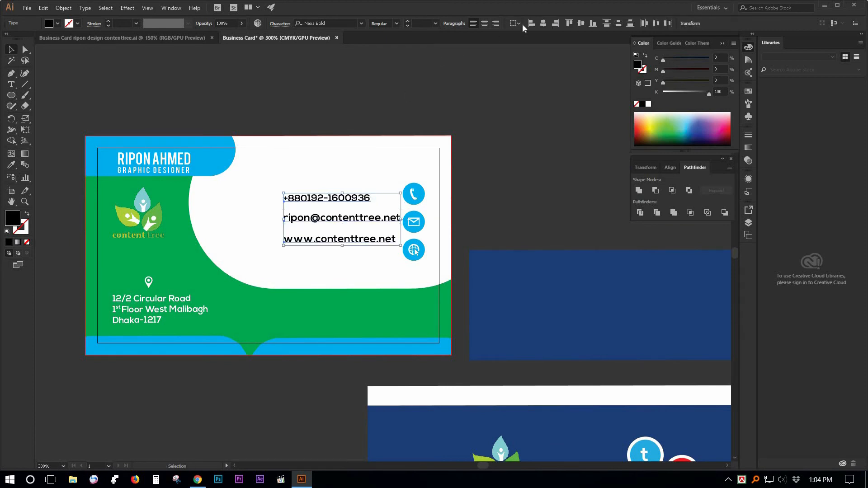
pyautogui.click(557, 23)
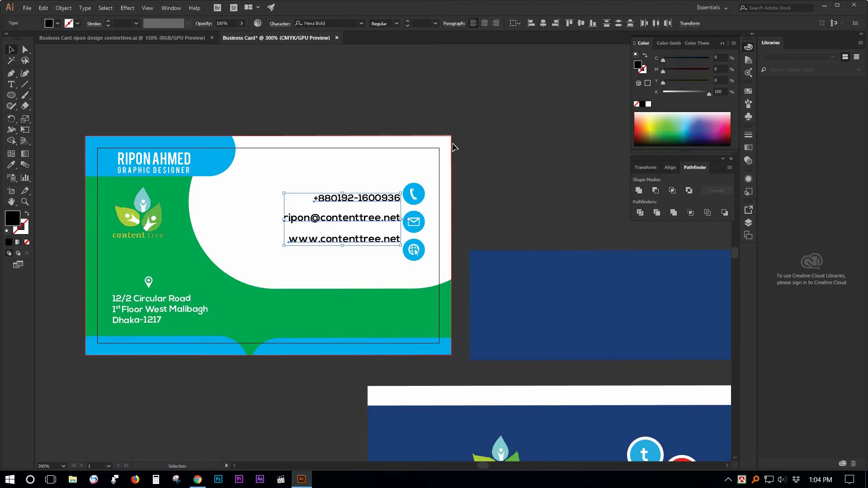
pyautogui.moveTo(361, 201); pyautogui.dragTo(357, 200)
pyautogui.click(455, 201)
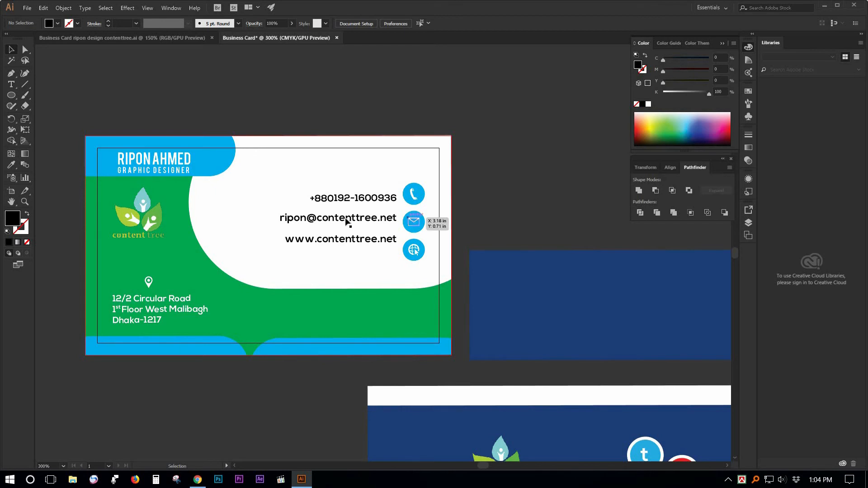
# Lower the e-mail and website lines beside the envelope and globe icons and vertically center each line with its circle
pyautogui.moveTo(347, 221); pyautogui.dragTo(358, 252)
pyautogui.click(369, 242)
pyautogui.keyDown('shift'); pyautogui.click(420, 253); pyautogui.keyUp('shift')
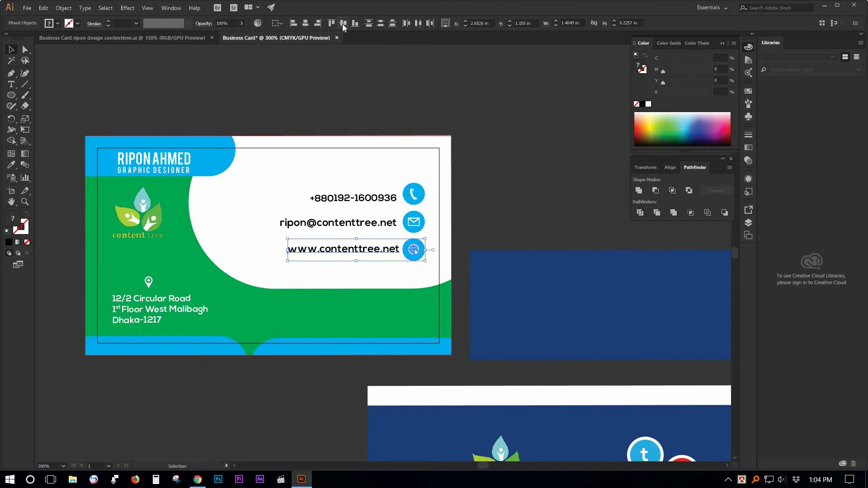
pyautogui.click(378, 224)
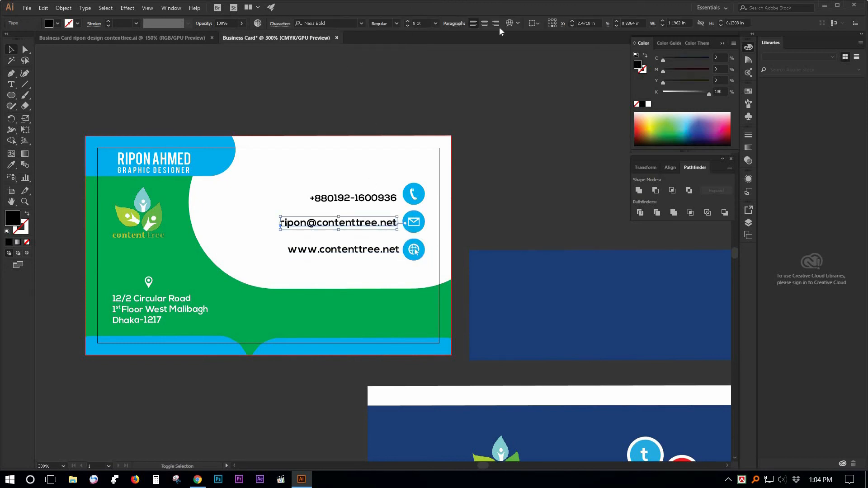
pyautogui.keyDown('shift'); pyautogui.click(413, 221); pyautogui.keyUp('shift')
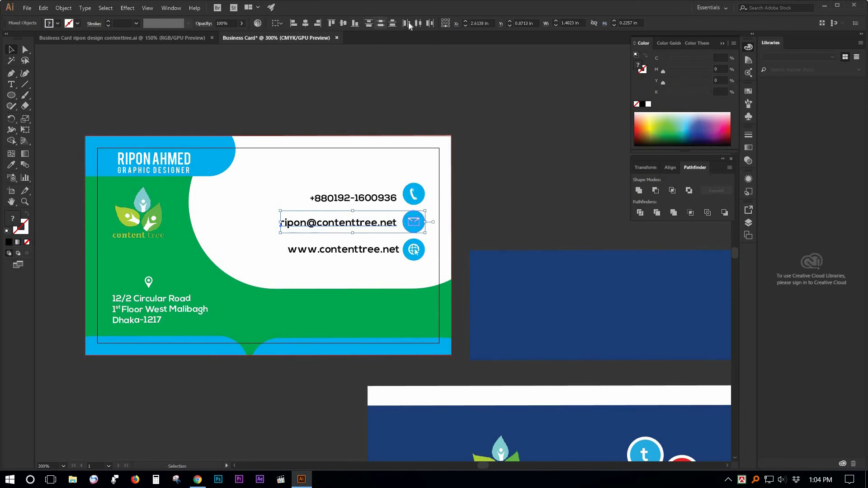
pyautogui.click(346, 27)
# Vertically center the phone number line with the phone icon circle
pyautogui.click(381, 197)
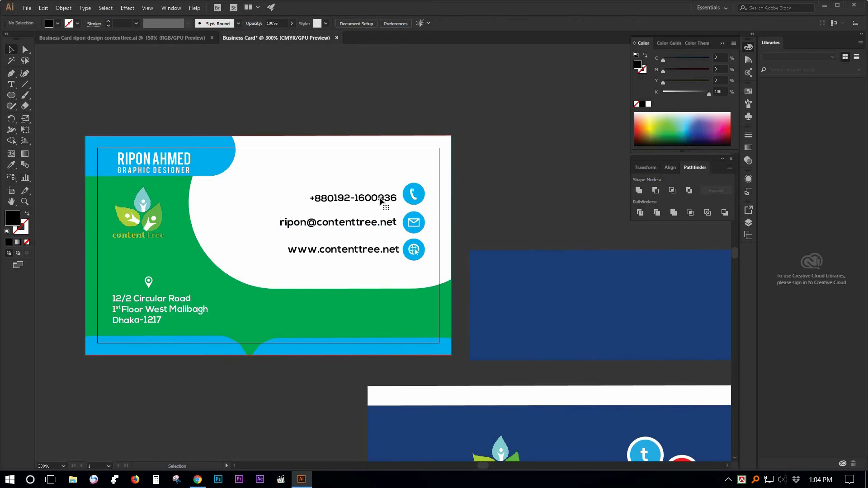
pyautogui.keyDown('shift'); pyautogui.click(413, 195); pyautogui.keyUp('shift')
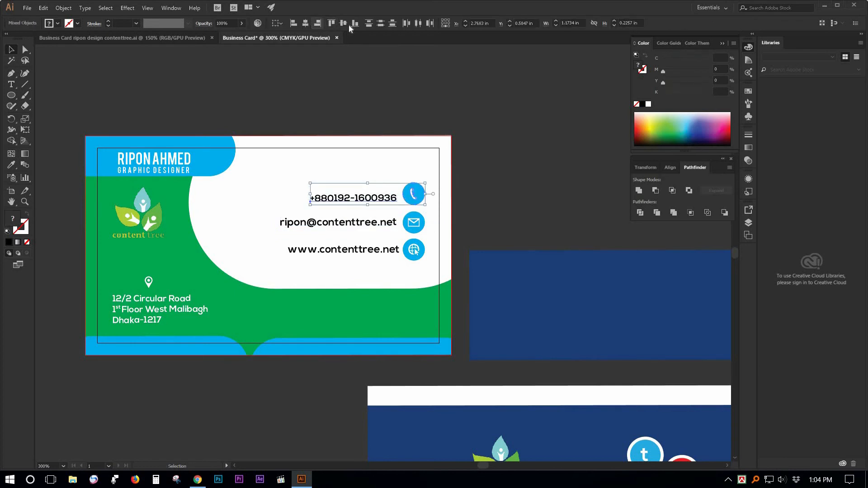
pyautogui.click(344, 23)
pyautogui.click(513, 189)
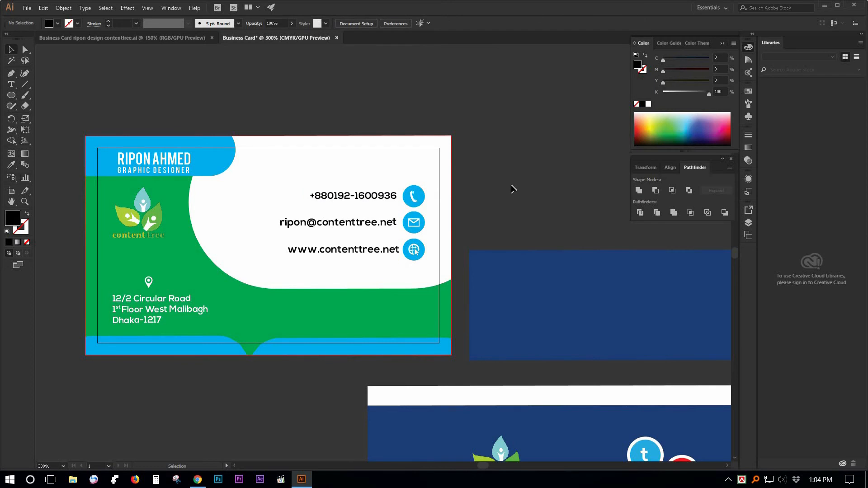
# Set the phone, e-mail and website lines in Calibri Bold
pyautogui.click(335, 202)
pyautogui.keyDown('shift'); pyautogui.click(339, 222); pyautogui.keyUp('shift')
pyautogui.keyDown('shift'); pyautogui.click(342, 250); pyautogui.keyUp('shift')
pyautogui.click(330, 23)
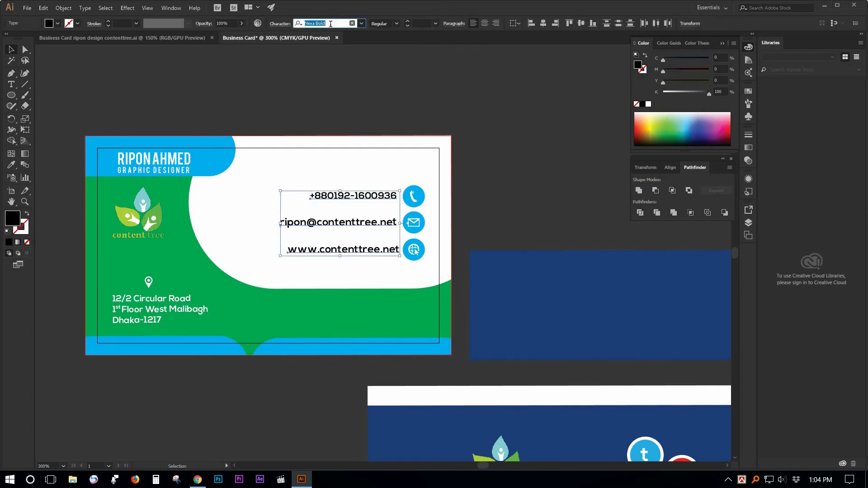
pyautogui.write('cl')
pyautogui.press('BackSpace')
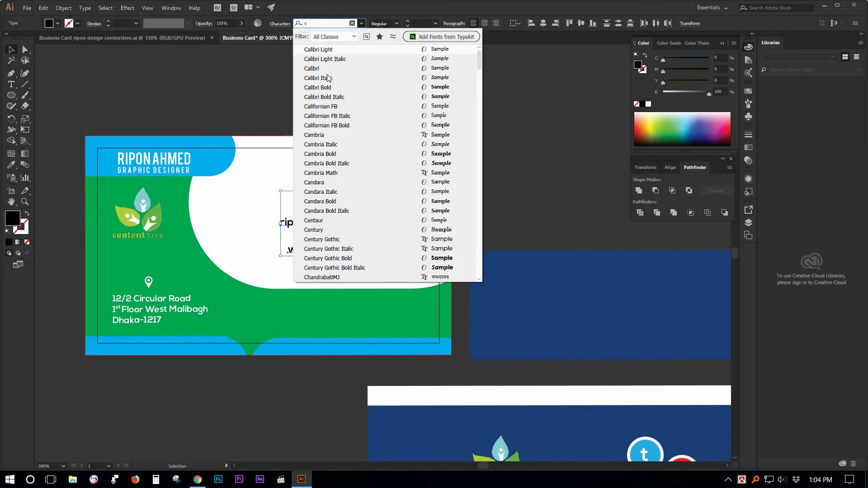
pyautogui.click(318, 50)
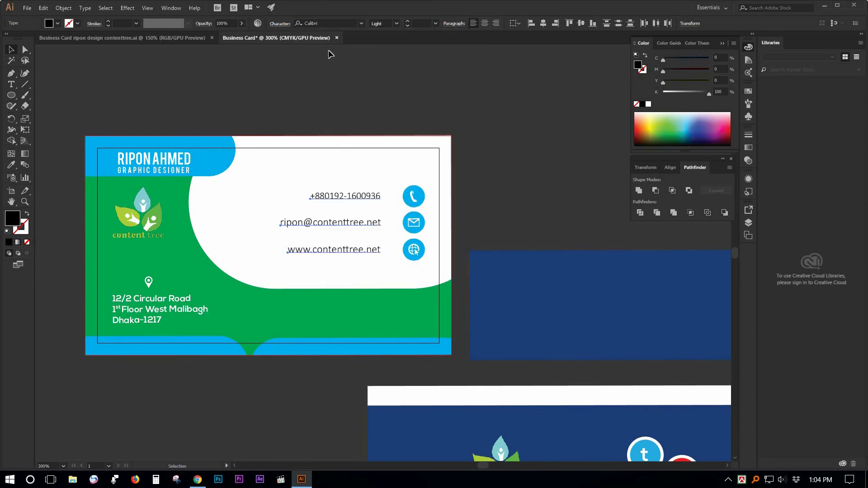
pyautogui.click(361, 23)
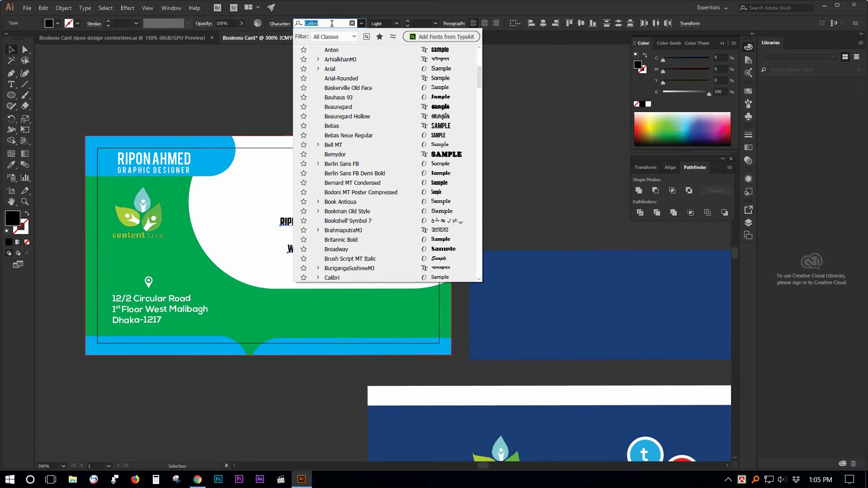
pyautogui.click(398, 24)
pyautogui.click(390, 73)
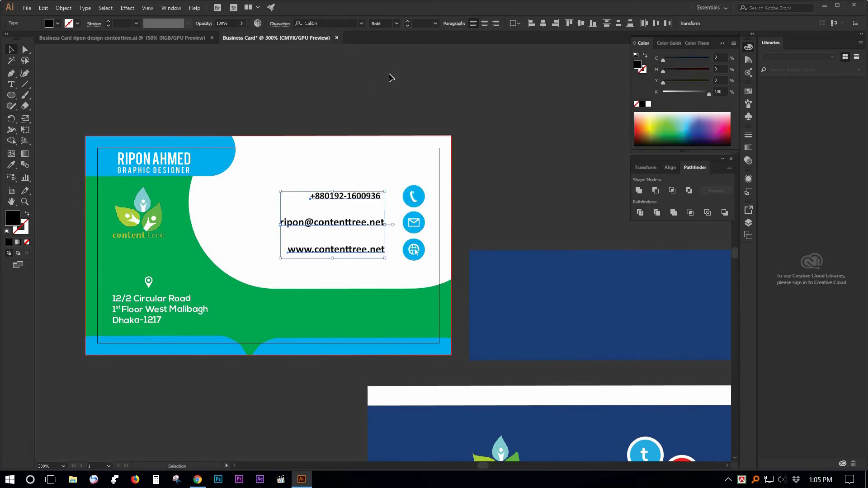
pyautogui.click(376, 105)
# Move the three contact lines together about 0.12 in right, leaving a small gap before the icon circles
pyautogui.click(350, 198)
pyautogui.keyDown('shift'); pyautogui.click(342, 226); pyautogui.keyUp('shift')
pyautogui.keyDown('shift'); pyautogui.click(358, 256); pyautogui.keyUp('shift')
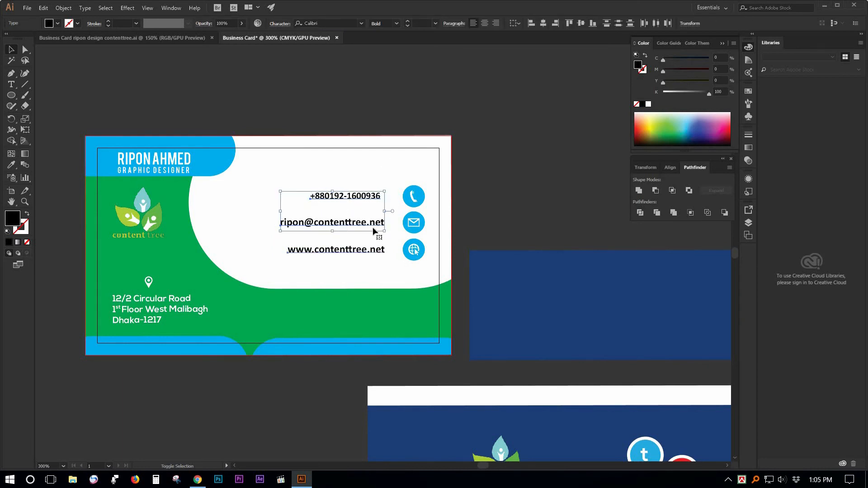
pyautogui.moveTo(373, 225); pyautogui.dragTo(388, 224)
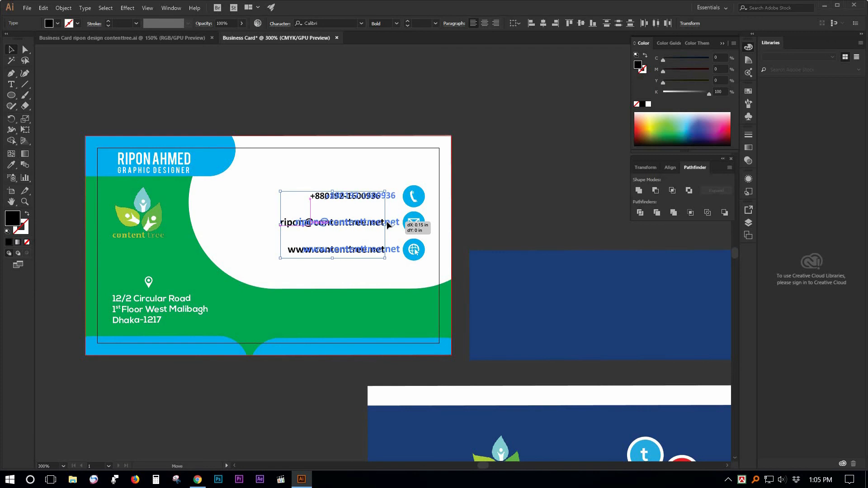
pyautogui.moveTo(473, 216); pyautogui.dragTo(475, 215)
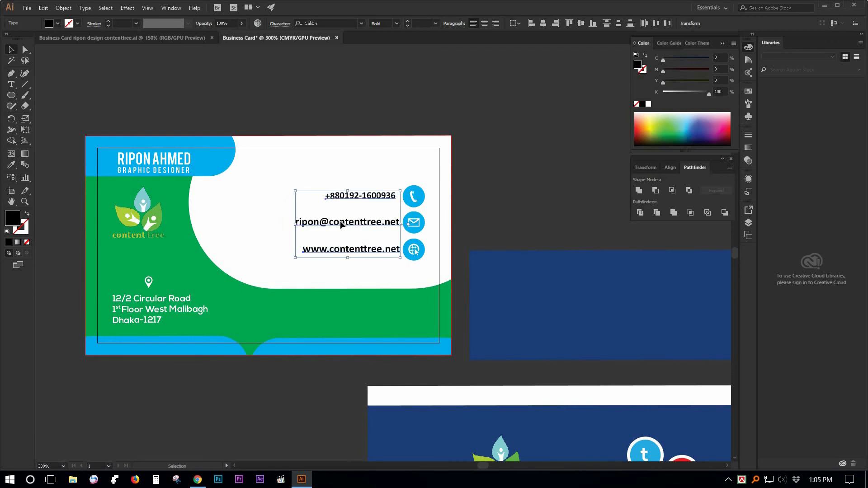
pyautogui.moveTo(340, 221); pyautogui.dragTo(336, 221)
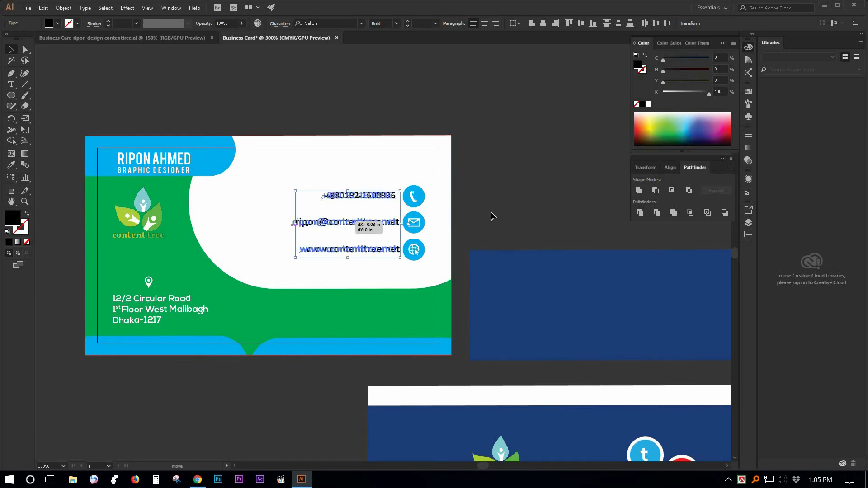
pyautogui.click(491, 213)
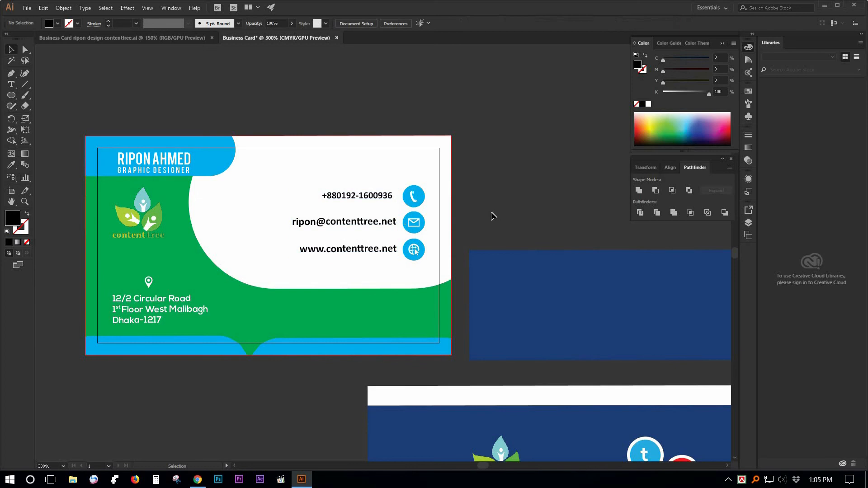
# Delete the spare blue rectangle lying to the right of the new business card
pyautogui.keyDown('ctrl'); pyautogui.keyDown('alt'); pyautogui.click(392, 237); pyautogui.keyUp('alt'); pyautogui.keyUp('ctrl')
pyautogui.keyDown('ctrl'); pyautogui.keyDown('alt'); pyautogui.click(391, 237); pyautogui.keyUp('alt'); pyautogui.keyUp('ctrl')
pyautogui.moveTo(458, 240); pyautogui.dragTo(389, 169)
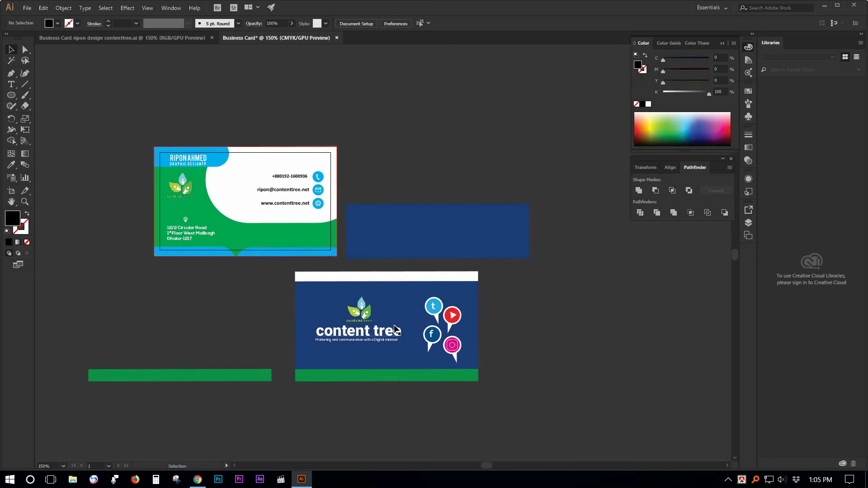
pyautogui.click(437, 252)
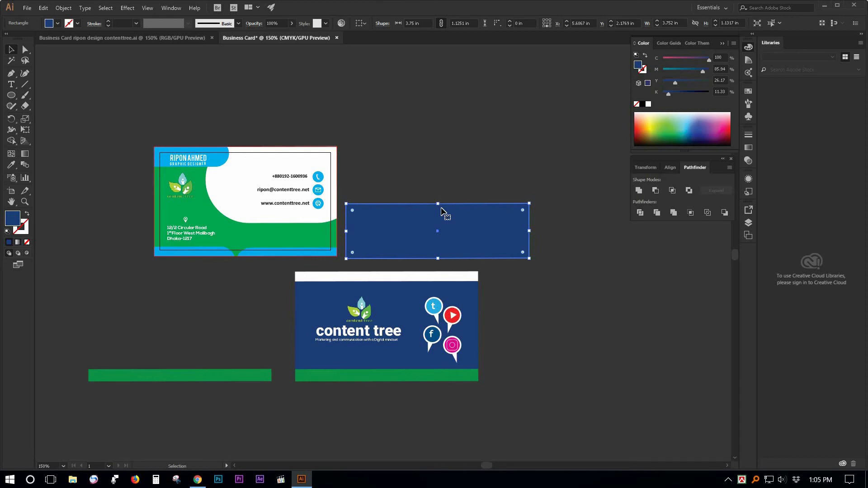
pyautogui.press('Delete')
# Duplicate all of the new card's artwork to the right of the artboard as a base for the back side
pyautogui.click(198, 182)
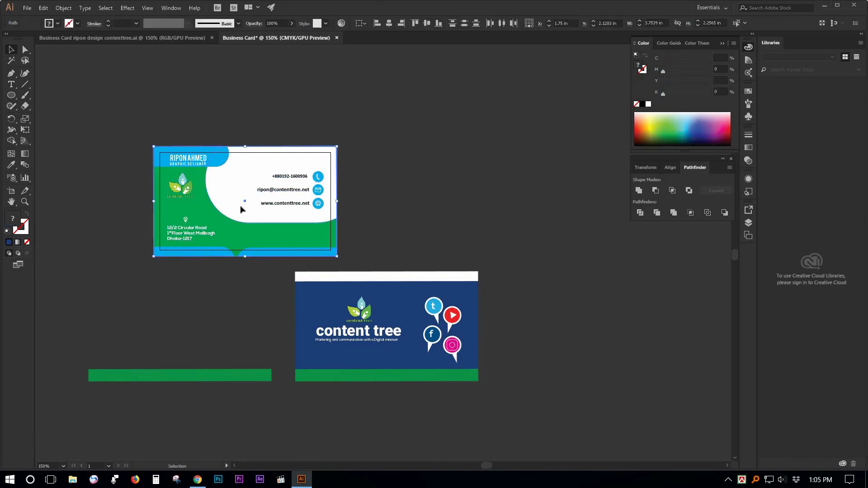
pyautogui.click(354, 259)
pyautogui.hotkey('ctrl', 'alt', 'a')
pyautogui.moveTo(269, 204); pyautogui.dragTo(534, 285)
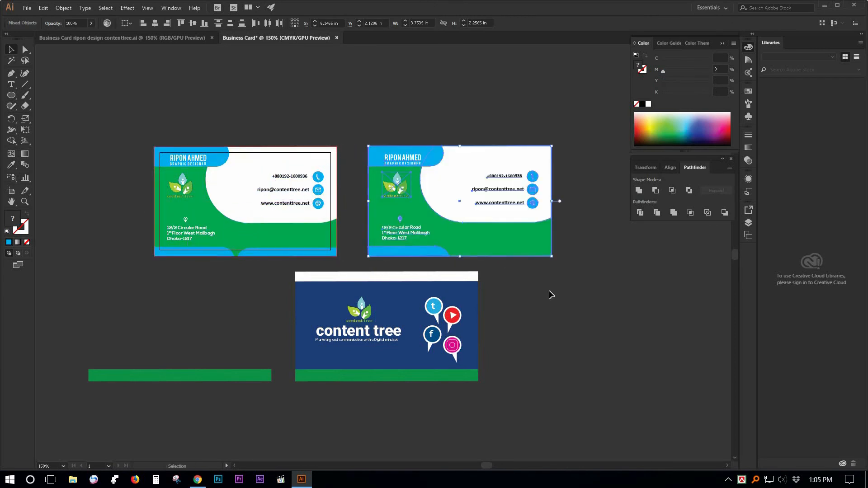
pyautogui.click(552, 296)
# Delete the phone, e-mail and website lines with their circled icons from the duplicate card
pyautogui.click(517, 178)
pyautogui.keyDown('shift'); pyautogui.click(536, 187); pyautogui.keyUp('shift')
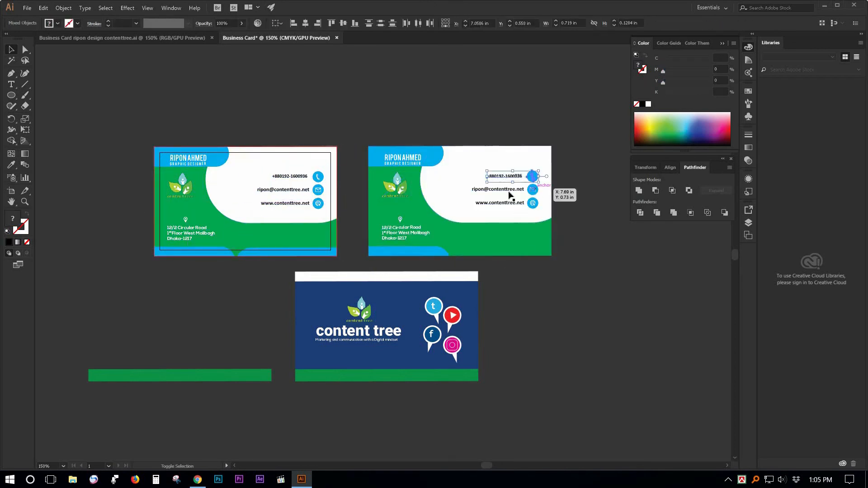
pyautogui.keyDown('shift'); pyautogui.click(503, 204); pyautogui.keyUp('shift')
pyautogui.keyDown('shift'); pyautogui.click(533, 203); pyautogui.keyUp('shift')
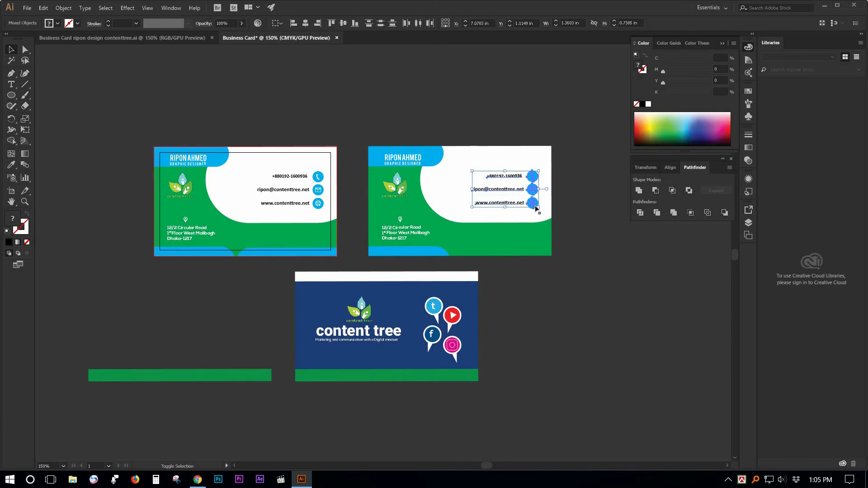
pyautogui.press('Delete')
pyautogui.click(438, 310)
pyautogui.keyDown('shift'); pyautogui.click(452, 315); pyautogui.keyUp('shift')
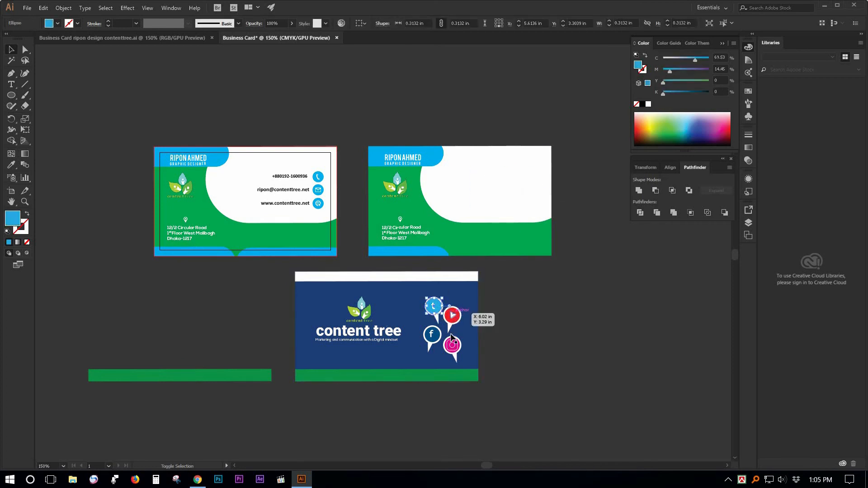
pyautogui.keyDown('shift'); pyautogui.click(452, 344); pyautogui.keyUp('shift')
pyautogui.click(442, 262)
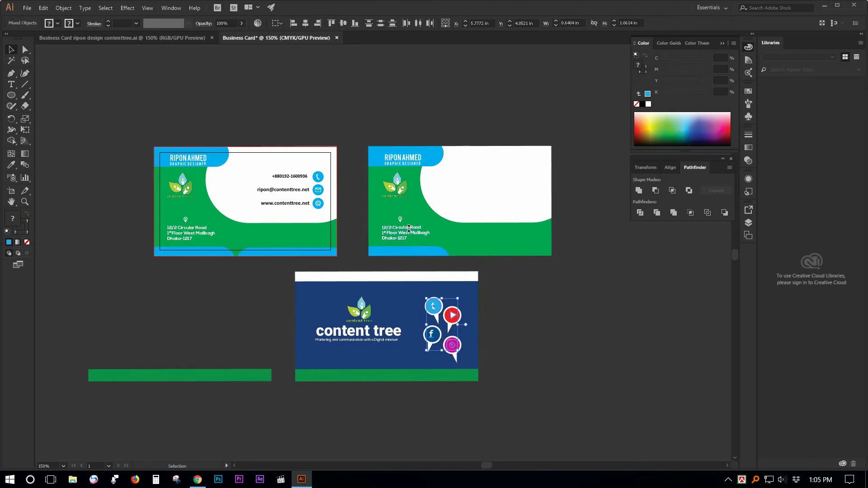
# Delete the address text and the location pin from the duplicate card
pyautogui.click(401, 232)
pyautogui.press('Delete')
pyautogui.click(401, 218)
pyautogui.press('Delete')
# Move the duplicate card's logo about 2.12 in right and 0.15 in up into the white area
pyautogui.click(398, 189)
pyautogui.moveTo(498, 187); pyautogui.dragTo(501, 177)
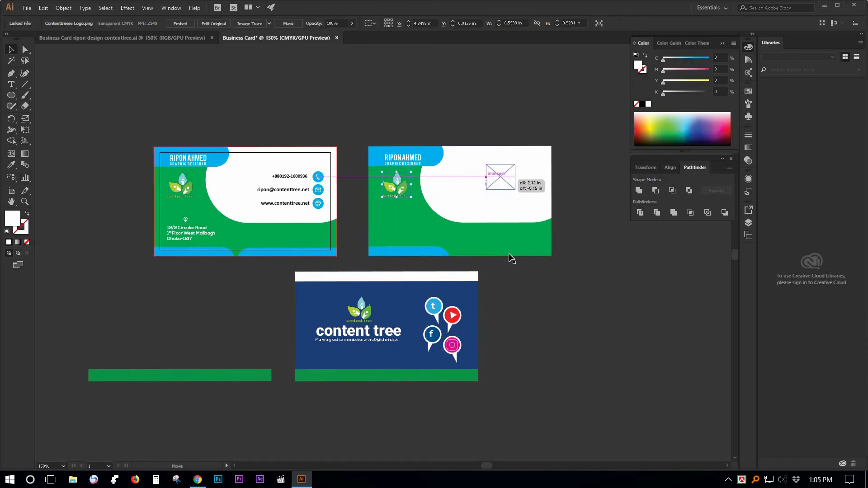
pyautogui.click(485, 263)
# Move the "content tree" title and tagline from the existing card to below the duplicate card's logo and fill them black
pyautogui.click(352, 335)
pyautogui.moveTo(354, 340); pyautogui.dragTo(489, 204)
pyautogui.click(58, 24)
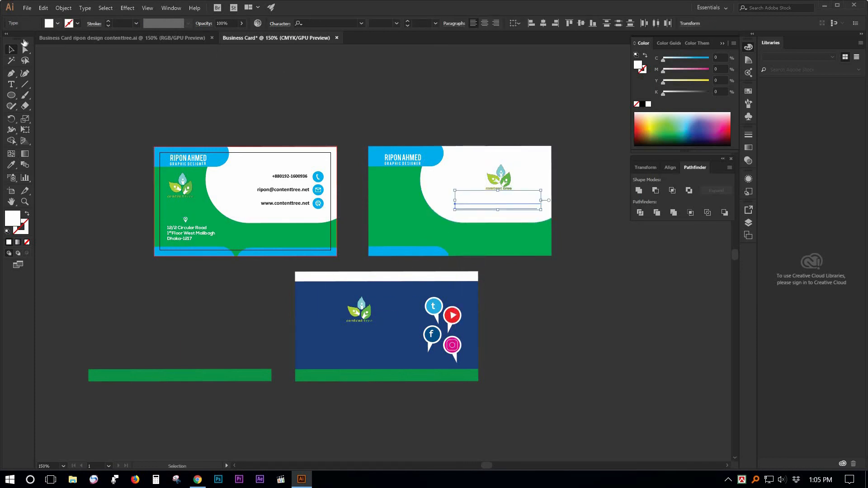
pyautogui.click(25, 39)
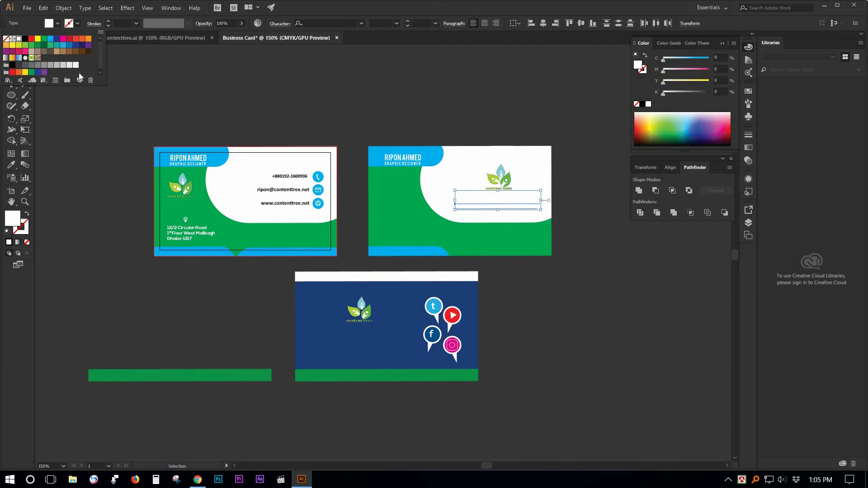
pyautogui.click(19, 39)
pyautogui.hotkey('ctrl', 'z')
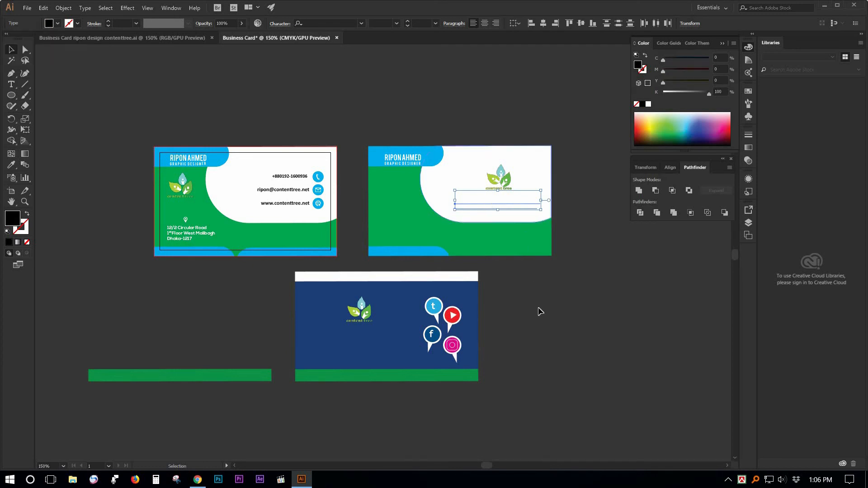
# Bring the "content tree" title and tagline in front of the duplicate card's shapes
pyautogui.rightClick(548, 325)
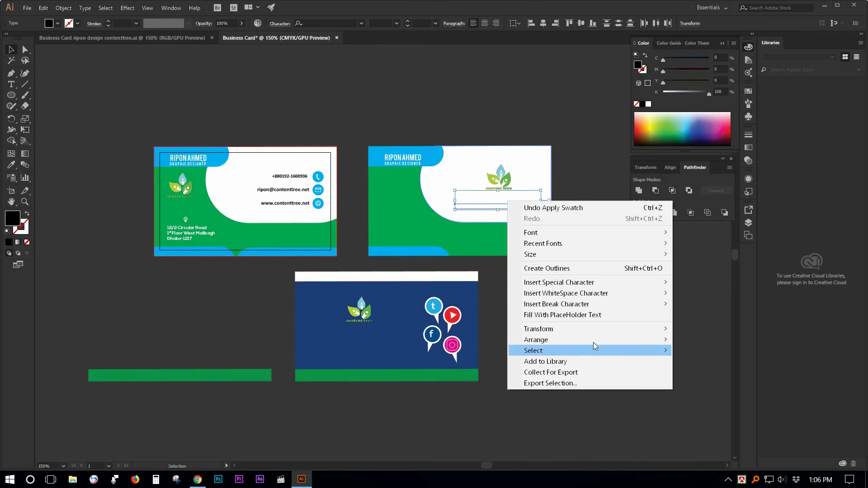
pyautogui.moveTo(588, 340)
pyautogui.click(705, 340)
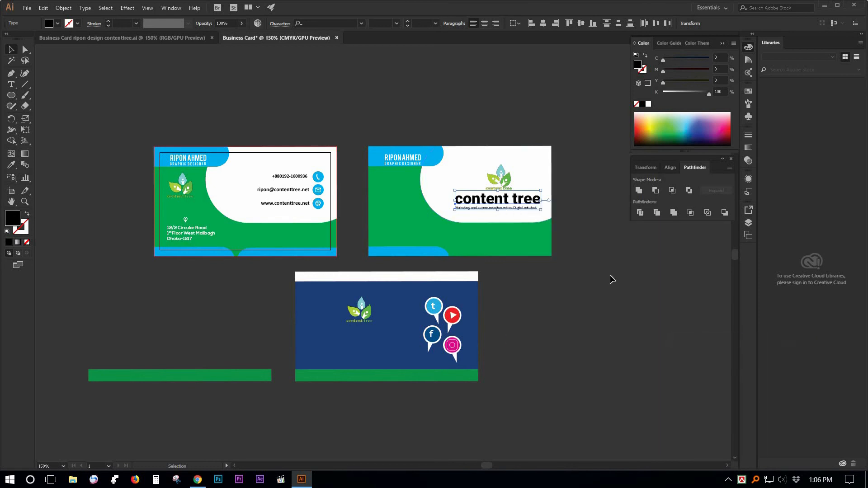
pyautogui.click(606, 280)
# Try to move the social media icons from the existing card onto the duplicate card
pyautogui.click(433, 307)
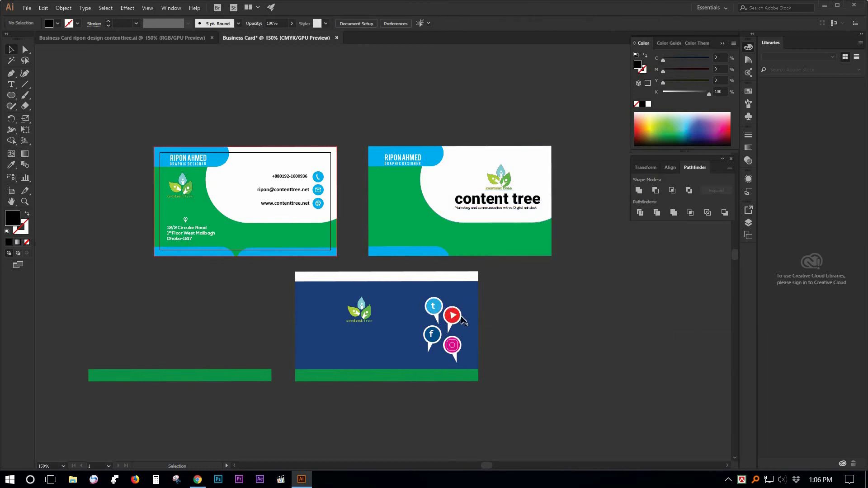
pyautogui.keyDown('shift'); pyautogui.click(458, 316); pyautogui.keyUp('shift')
pyautogui.keyDown('shift'); pyautogui.click(437, 335); pyautogui.keyUp('shift')
pyautogui.moveTo(453, 320); pyautogui.dragTo(411, 211)
pyautogui.hotkey('ctrl', 'z')
# Move the existing card's blue background off to its left and delete the white rectangle beneath it
pyautogui.press('v')
pyautogui.click(406, 297)
pyautogui.moveTo(406, 297); pyautogui.dragTo(187, 298)
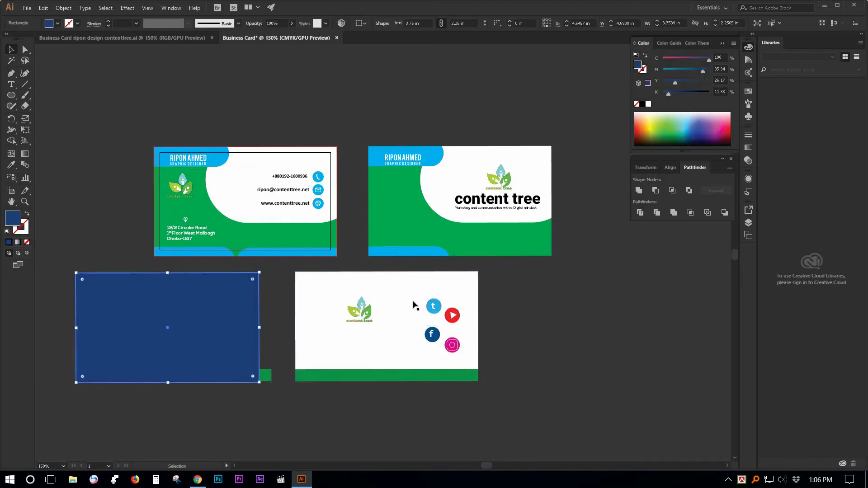
pyautogui.click(401, 295)
pyautogui.press('Delete')
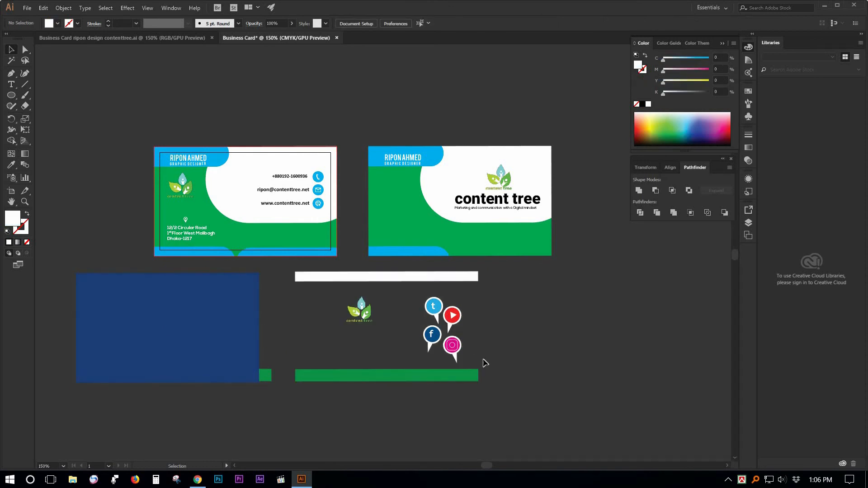
# Move the group of social media icons onto the duplicate card's green area and bring it to the front
pyautogui.click(457, 348)
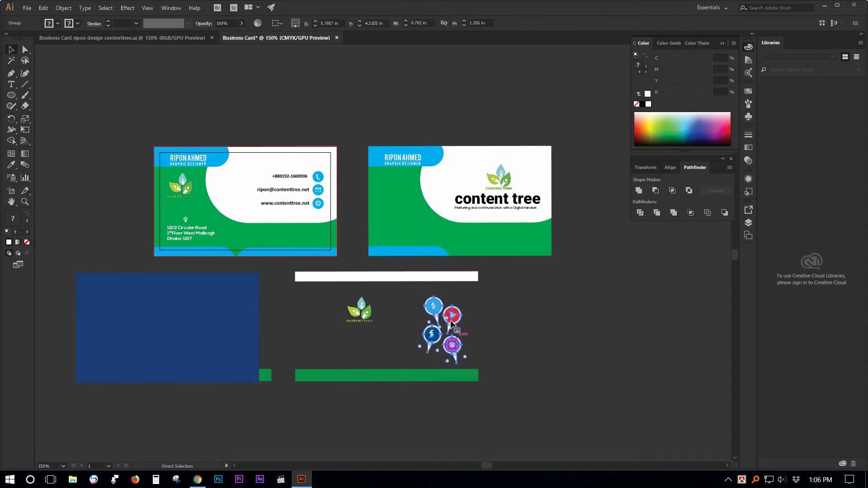
pyautogui.moveTo(447, 319); pyautogui.dragTo(407, 198)
pyautogui.rightClick(407, 198)
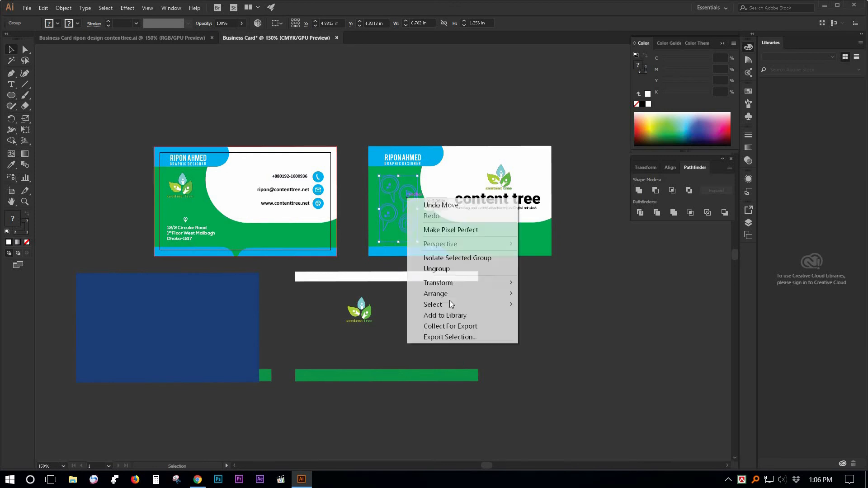
pyautogui.moveTo(449, 294)
pyautogui.click(555, 296)
pyautogui.click(553, 310)
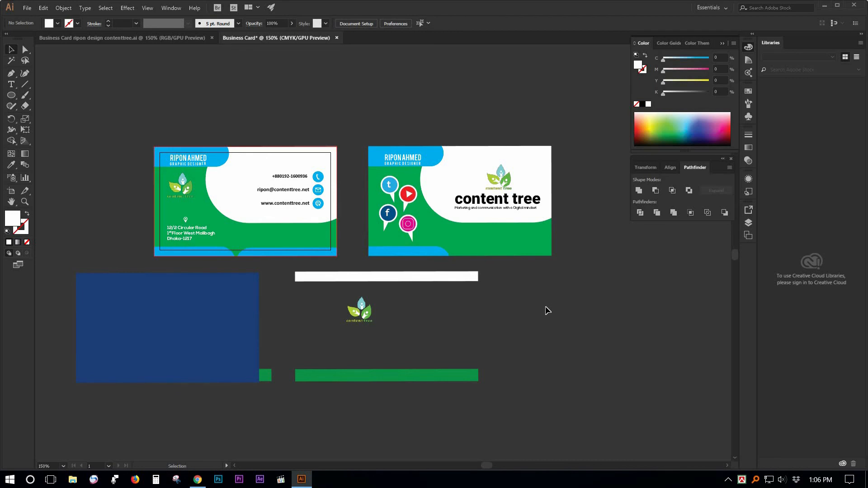
# Delete the name, the job title and the cyan tab behind them from the duplicate card
pyautogui.moveTo(565, 351); pyautogui.dragTo(569, 366)
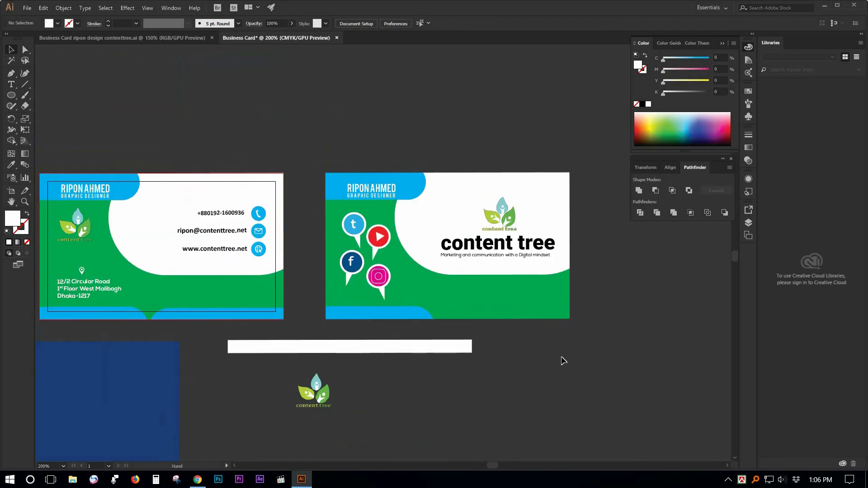
pyautogui.click(388, 205)
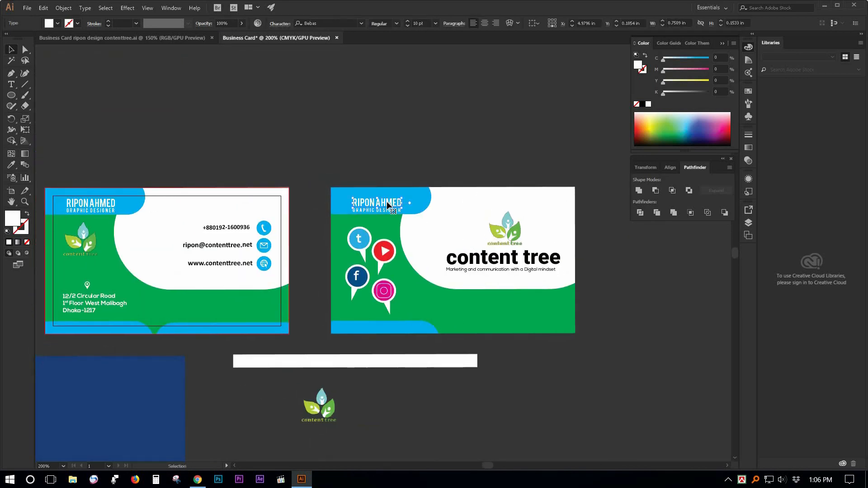
pyautogui.press('Delete')
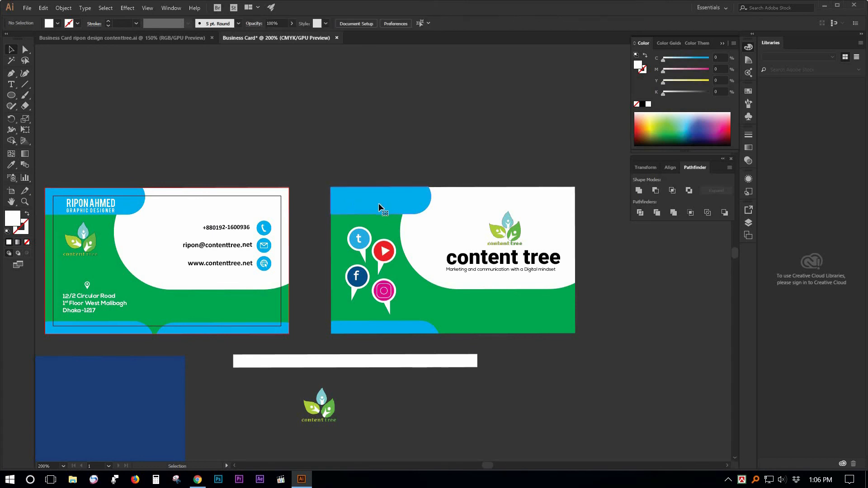
pyautogui.click(379, 202)
pyautogui.moveTo(581, 197); pyautogui.dragTo(529, 199)
pyautogui.press('Delete')
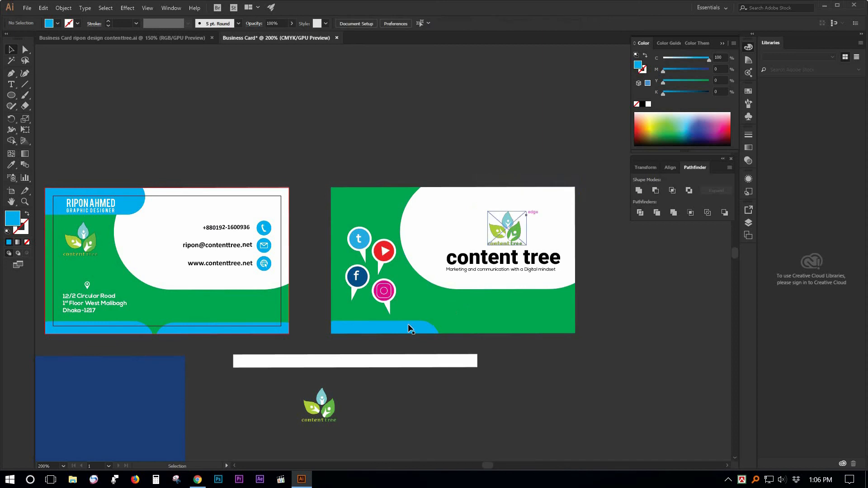
# Copy the duplicate card's lower cyan strip straight up to the card's upper edge
pyautogui.click(408, 324)
pyautogui.moveTo(408, 228); pyautogui.dragTo(408, 194)
# Try to rotate the copied cyan strip at the card's upper edge by 90 degrees
pyautogui.rightClick(408, 192)
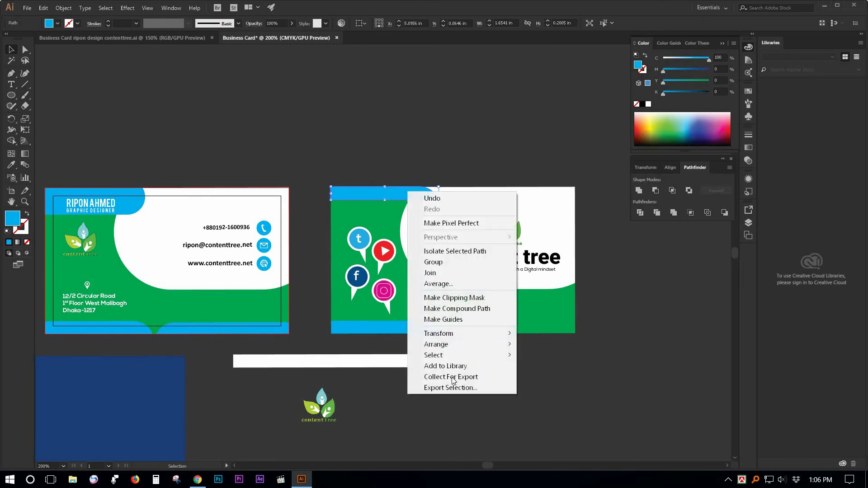
pyautogui.moveTo(534, 338)
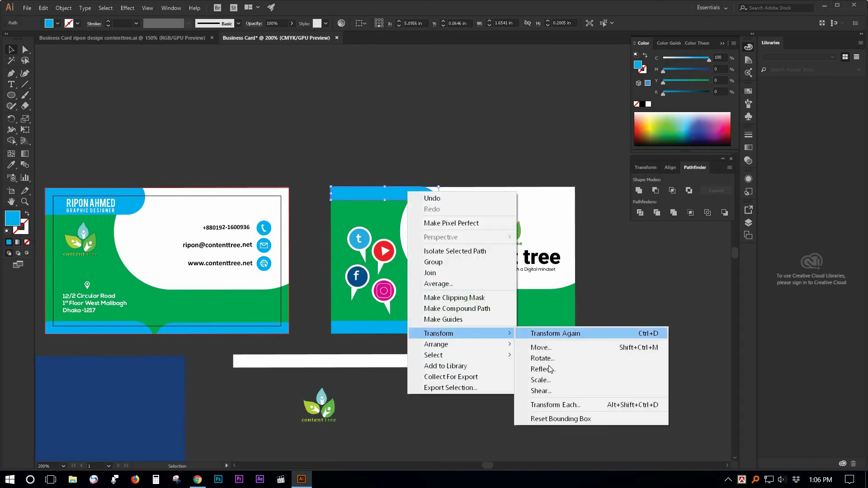
pyautogui.click(558, 358)
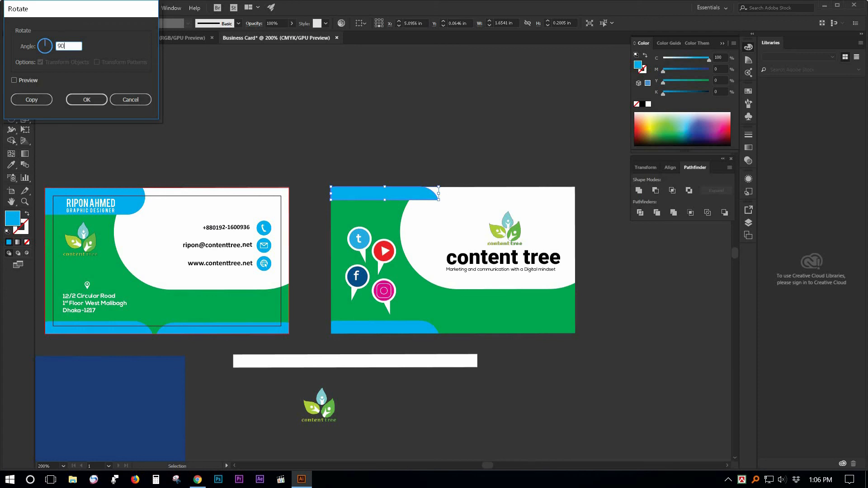
pyautogui.press('Return')
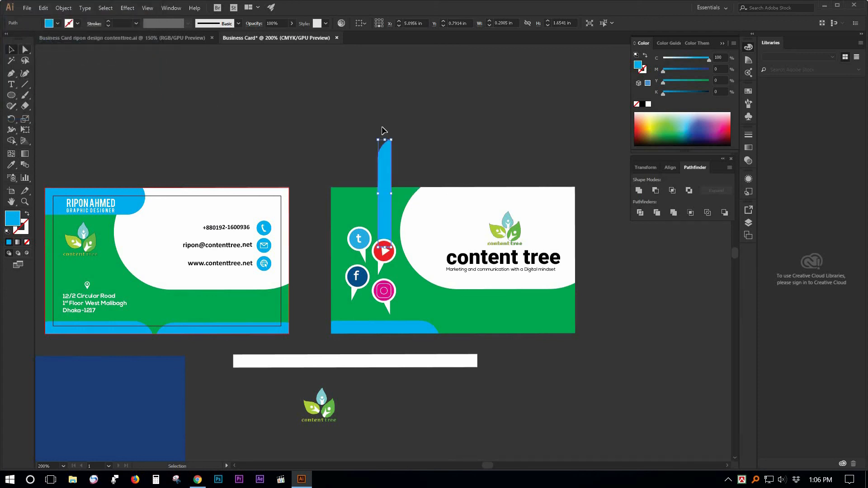
pyautogui.moveTo(459, 135); pyautogui.dragTo(500, 177)
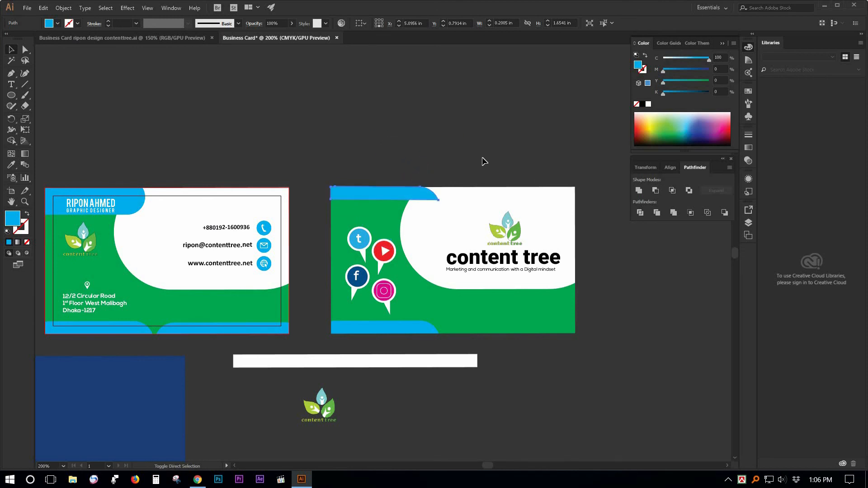
pyautogui.keyDown('ctrl'); pyautogui.click(424, 193); pyautogui.keyUp('ctrl')
pyautogui.keyDown('ctrl'); pyautogui.click(408, 214); pyautogui.keyUp('ctrl')
pyautogui.moveTo(415, 58); pyautogui.dragTo(415, 59)
pyautogui.moveTo(390, 109); pyautogui.dragTo(408, 142)
pyautogui.keyDown('ctrl'); pyautogui.click(373, 133); pyautogui.keyUp('ctrl')
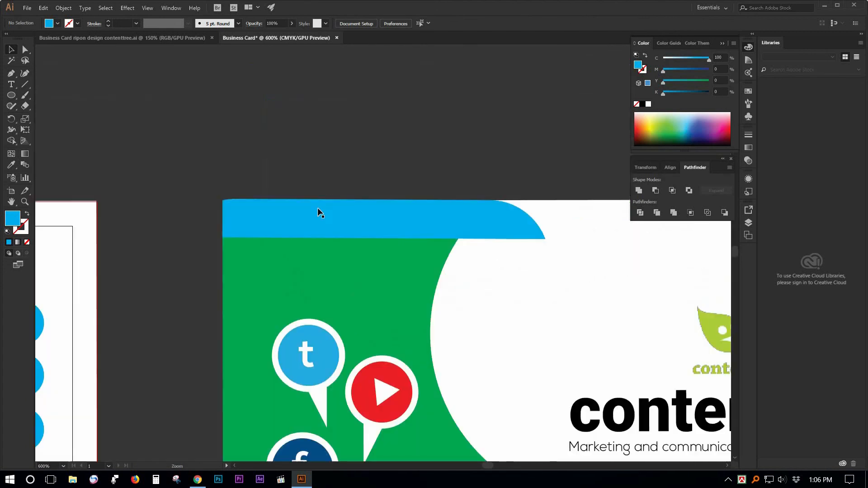
pyautogui.click(323, 216)
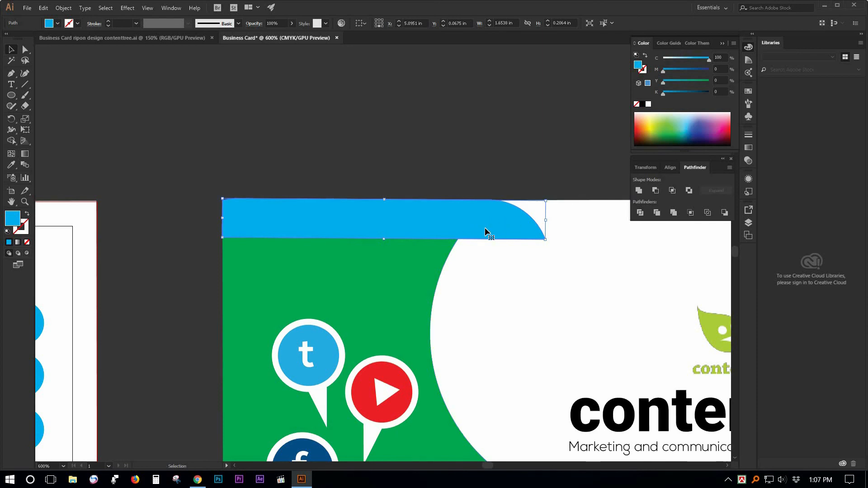
pyautogui.keyDown('shift'); pyautogui.click(370, 252); pyautogui.keyUp('shift')
pyautogui.keyDown('shift'); pyautogui.click(505, 226); pyautogui.keyUp('shift')
pyautogui.click(493, 236)
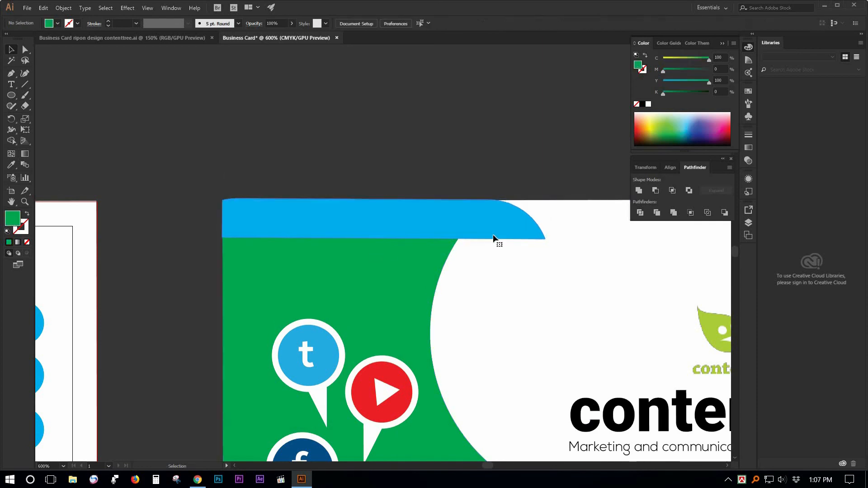
pyautogui.keyDown('shift'); pyautogui.click(386, 305); pyautogui.keyUp('shift')
pyautogui.click(392, 159)
# Narrow the upper cyan strip from its curved end so it stops on the green area before the white shape
pyautogui.click(415, 220)
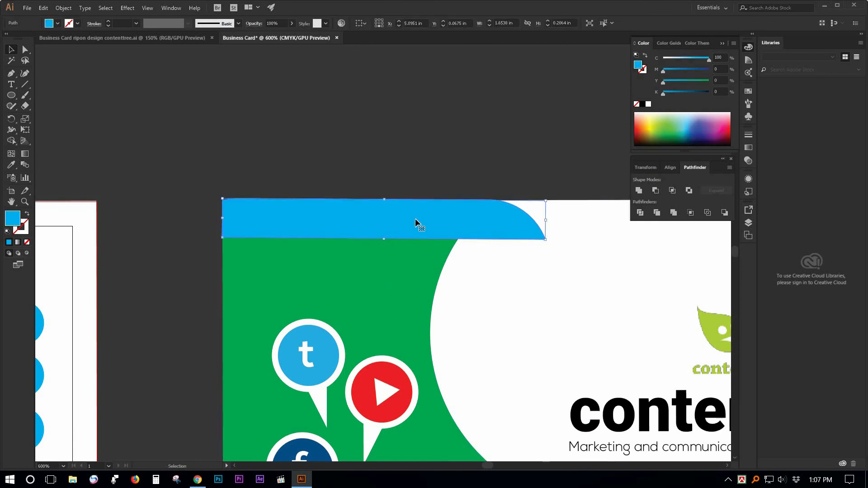
pyautogui.moveTo(547, 219); pyautogui.dragTo(437, 219)
pyautogui.hotkey('ctrl', 'shift', 'a')
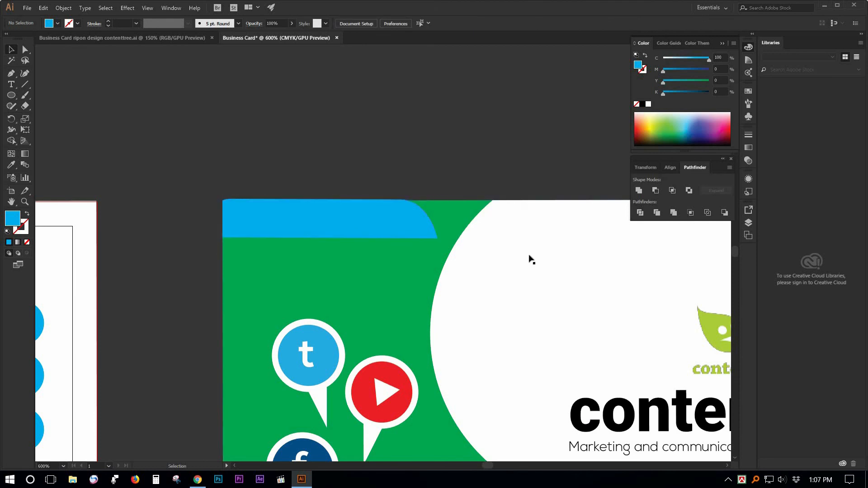
pyautogui.keyDown('ctrl'); pyautogui.keyDown('alt'); pyautogui.click(456, 235); pyautogui.keyUp('alt'); pyautogui.keyUp('ctrl')
pyautogui.keyDown('ctrl'); pyautogui.keyDown('alt'); pyautogui.click(456, 235); pyautogui.keyUp('alt'); pyautogui.keyUp('ctrl')
pyautogui.keyDown('ctrl'); pyautogui.keyDown('alt'); pyautogui.click(456, 234); pyautogui.keyUp('alt'); pyautogui.keyUp('ctrl')
pyautogui.moveTo(433, 268); pyautogui.dragTo(516, 150)
pyautogui.keyDown('ctrl'); pyautogui.keyDown('alt'); pyautogui.click(457, 211); pyautogui.keyUp('alt'); pyautogui.keyUp('ctrl')
pyautogui.moveTo(412, 204); pyautogui.dragTo(502, 117)
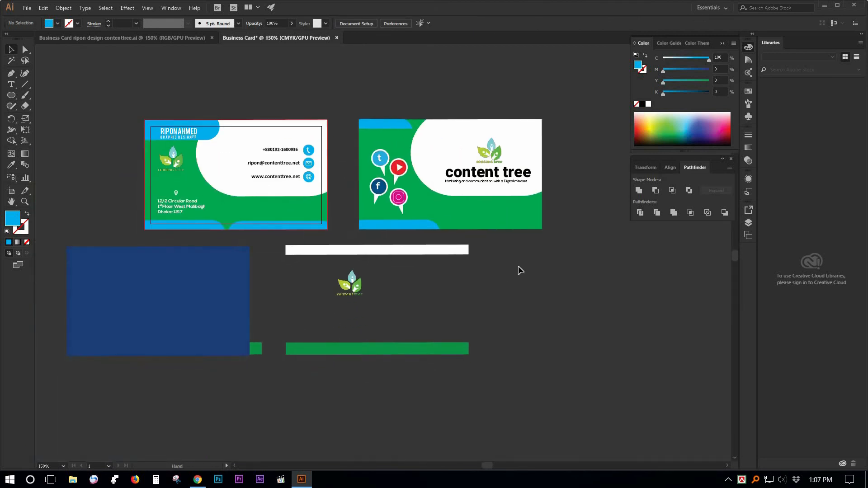
# Delete the spare white bar, the loose logo and both leftover green bars below the cards
pyautogui.moveTo(498, 249); pyautogui.dragTo(364, 348)
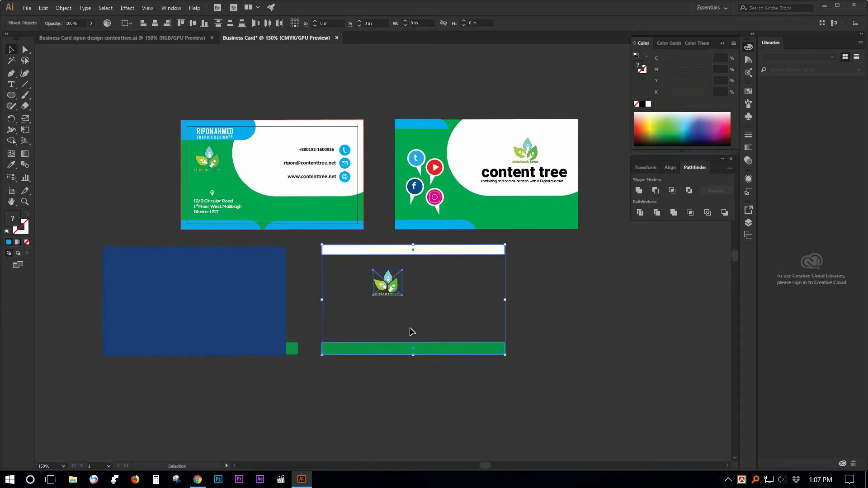
pyautogui.press('Delete')
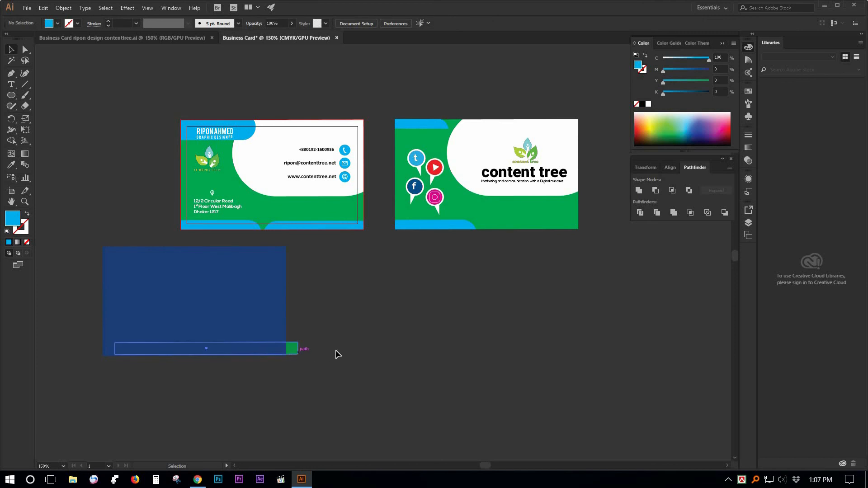
pyautogui.press('Delete')
pyautogui.click(255, 320)
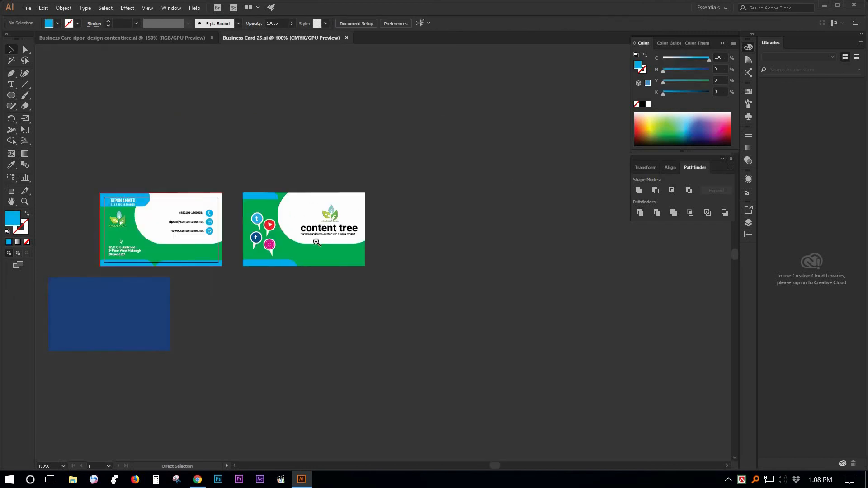
# Copy both card sides to the empty area below the originals and delete the dark blue rectangle
pyautogui.keyDown('ctrl'); pyautogui.click(299, 228); pyautogui.keyUp('ctrl')
pyautogui.moveTo(108, 181); pyautogui.dragTo(520, 269)
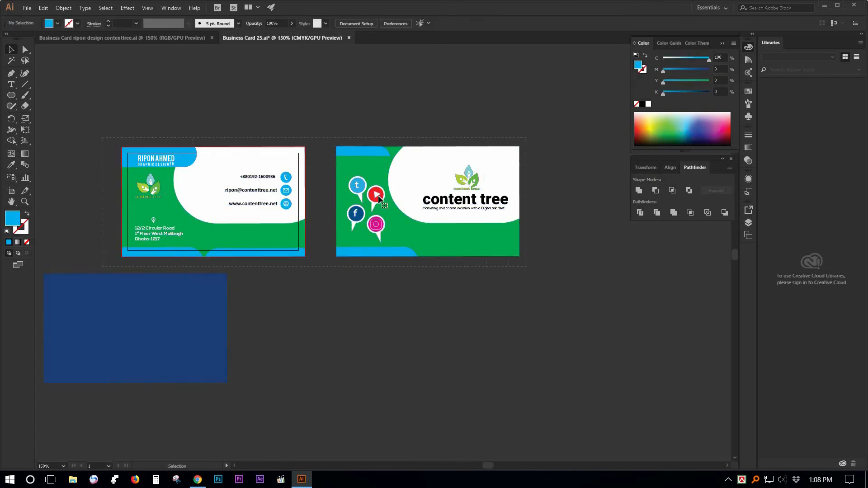
pyautogui.moveTo(394, 215); pyautogui.dragTo(507, 322)
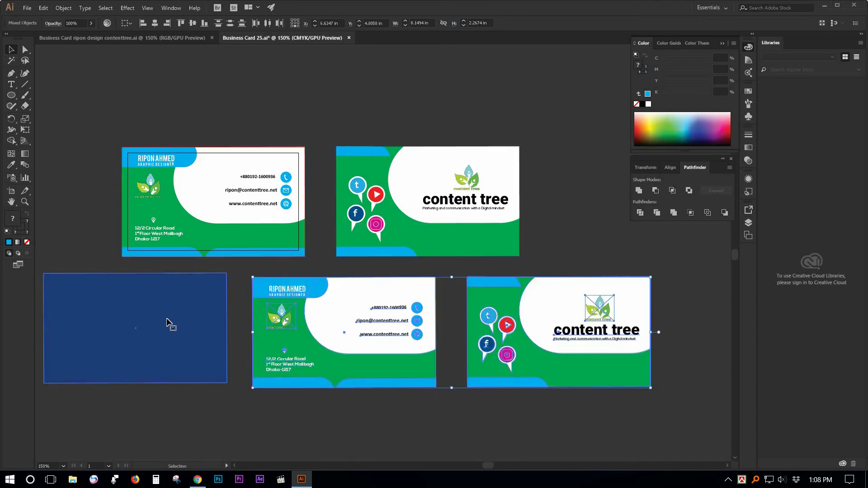
pyautogui.click(168, 322)
pyautogui.press('Delete')
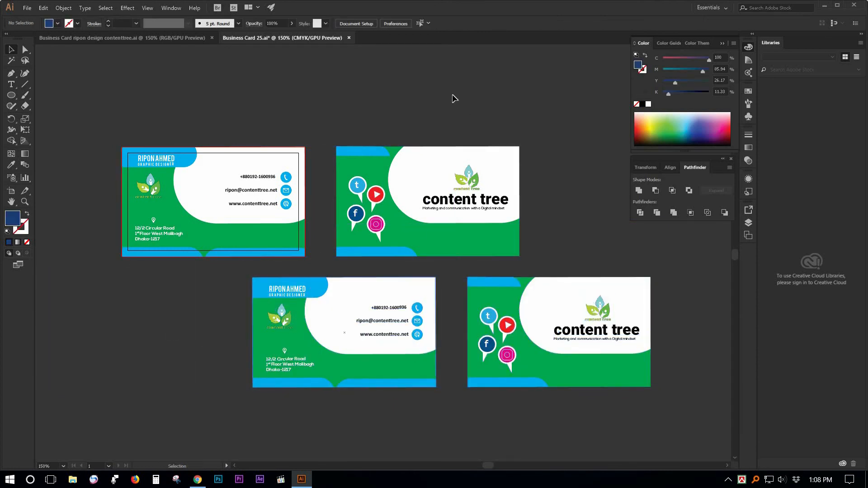
# Lock the artwork of the two original upper cards
pyautogui.moveTo(224, 289); pyautogui.dragTo(204, 248)
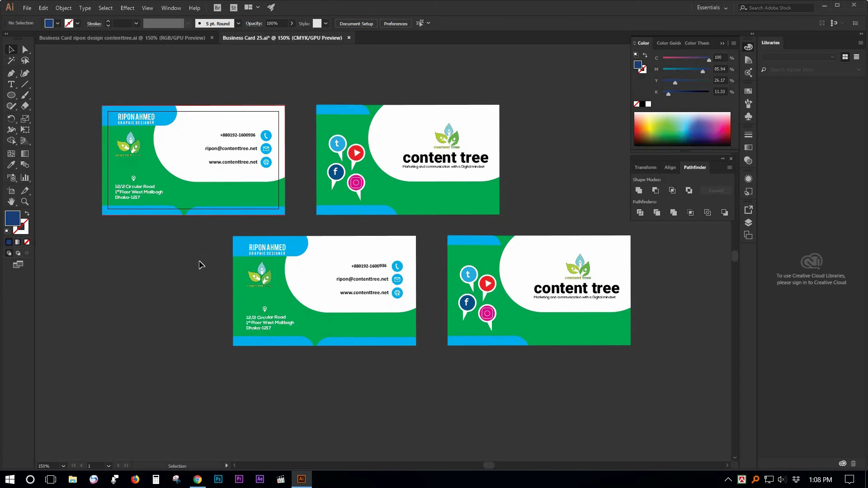
pyautogui.click(298, 246)
pyautogui.moveTo(86, 99); pyautogui.dragTo(523, 204)
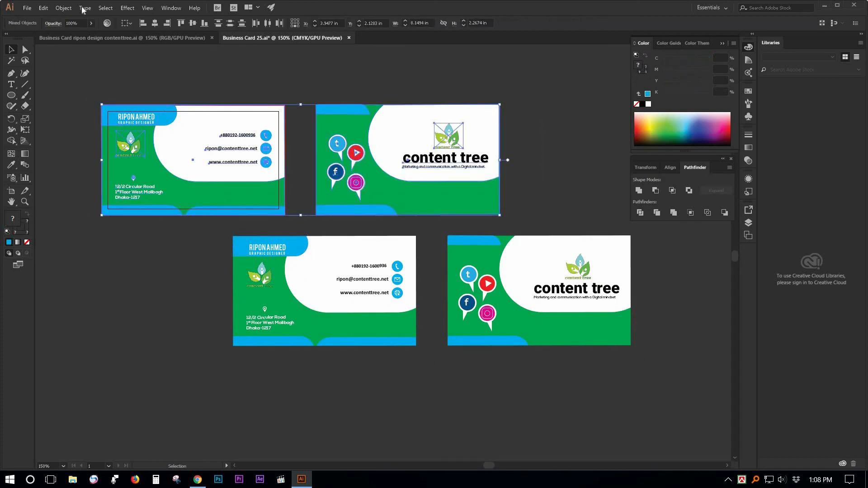
pyautogui.click(64, 8)
pyautogui.moveTo(167, 67)
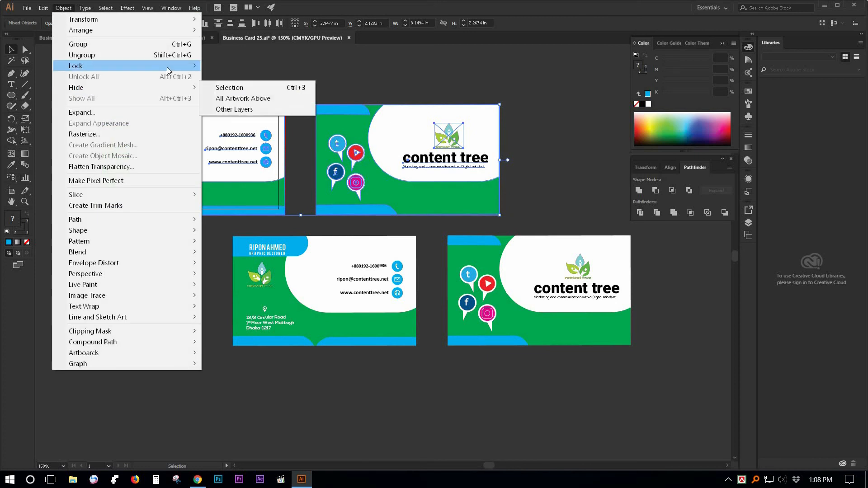
pyautogui.click(235, 66)
# Fill the cyan name tab and both lower cyan strips of the copied front card with a white-to-black linear gradient
pyautogui.click(288, 251)
pyautogui.keyDown('shift'); pyautogui.click(293, 339); pyautogui.keyUp('shift')
pyautogui.keyDown('shift'); pyautogui.click(348, 343); pyautogui.keyUp('shift')
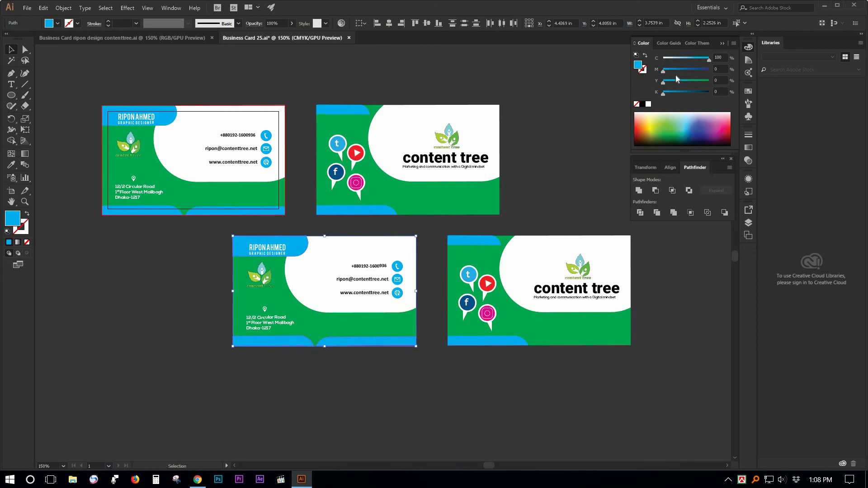
pyautogui.click(749, 62)
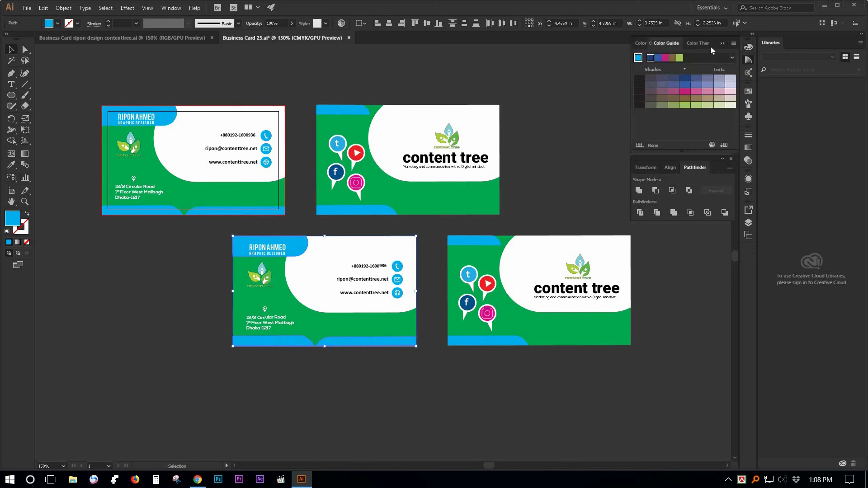
pyautogui.click(722, 44)
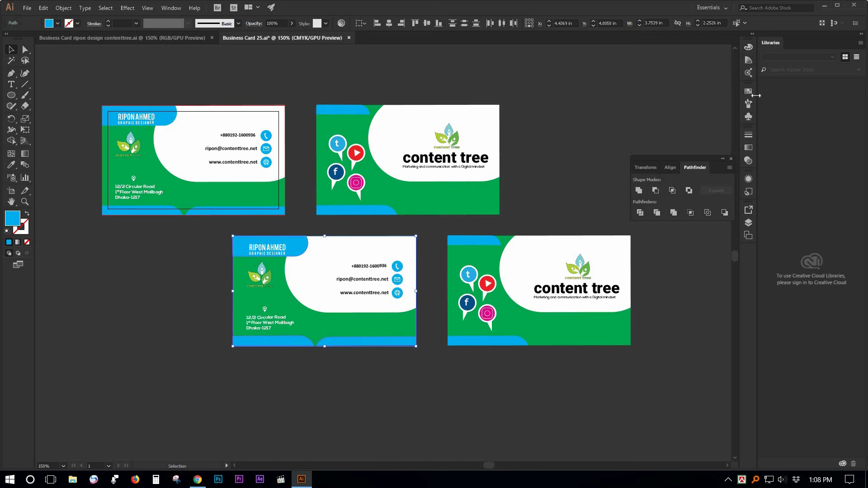
pyautogui.click(749, 149)
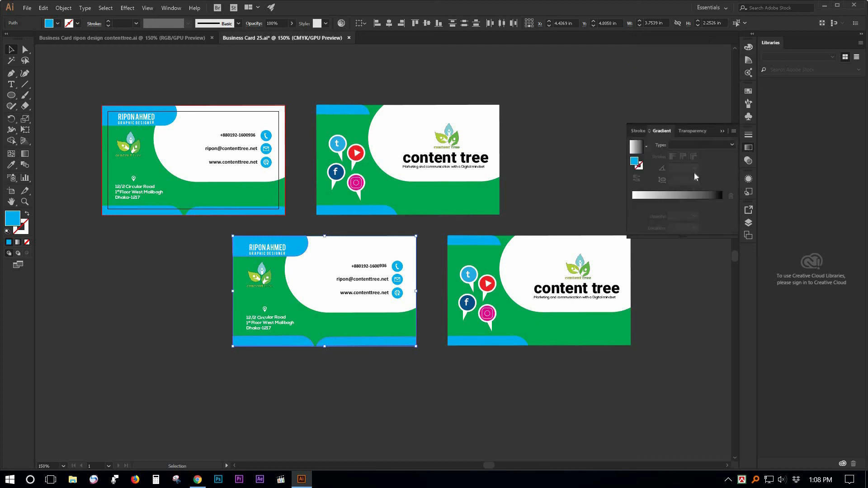
pyautogui.click(641, 198)
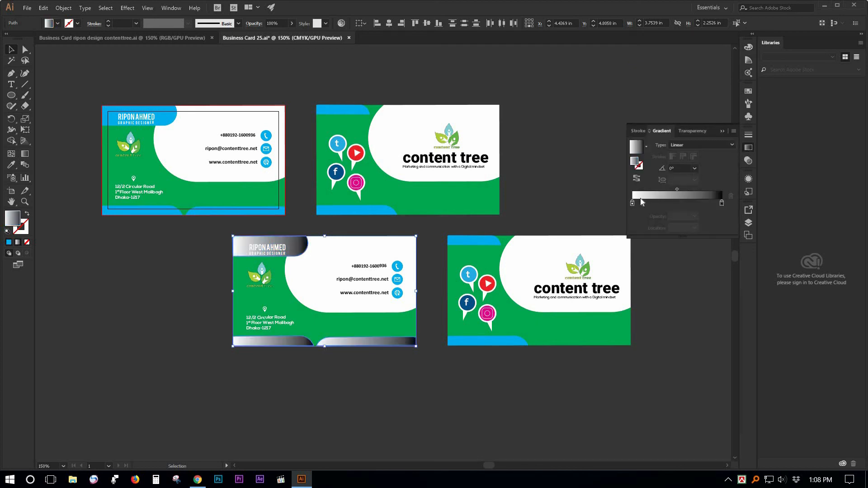
# Switch the gradient's black end stop to CMYK and recolour it red-orange with about 87% magenta and 92.55% yellow
pyautogui.click(748, 47)
pyautogui.click(722, 43)
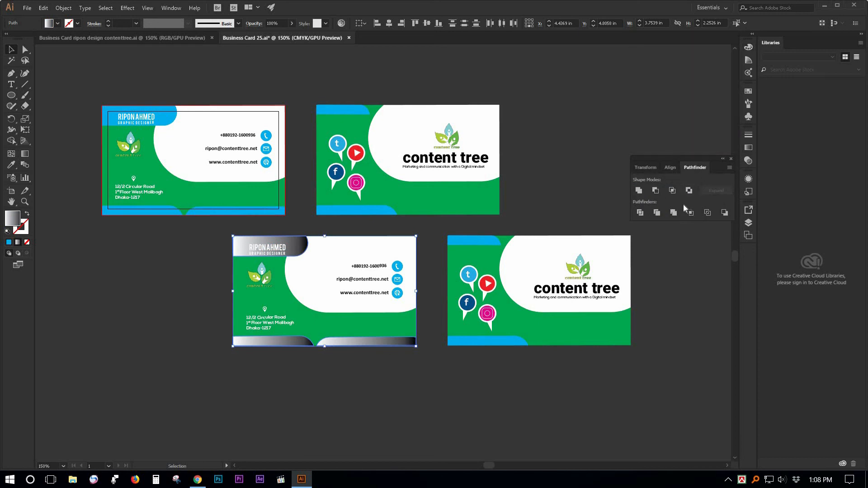
pyautogui.click(749, 91)
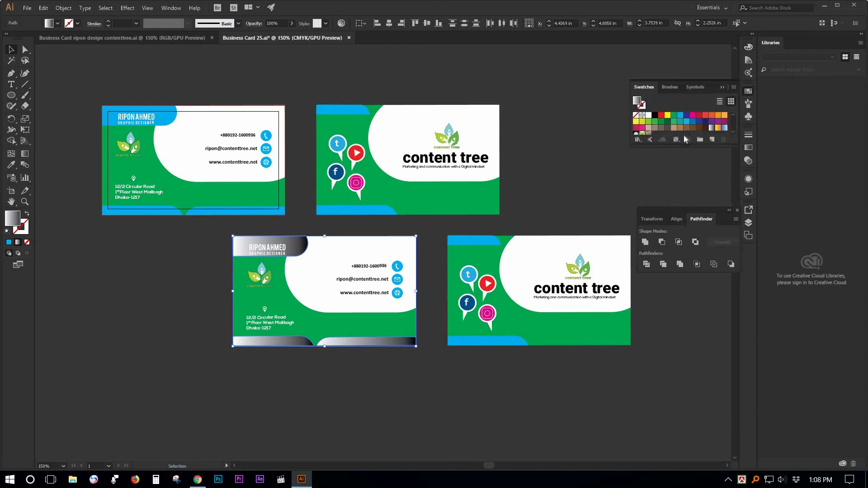
pyautogui.click(749, 147)
pyautogui.click(722, 203)
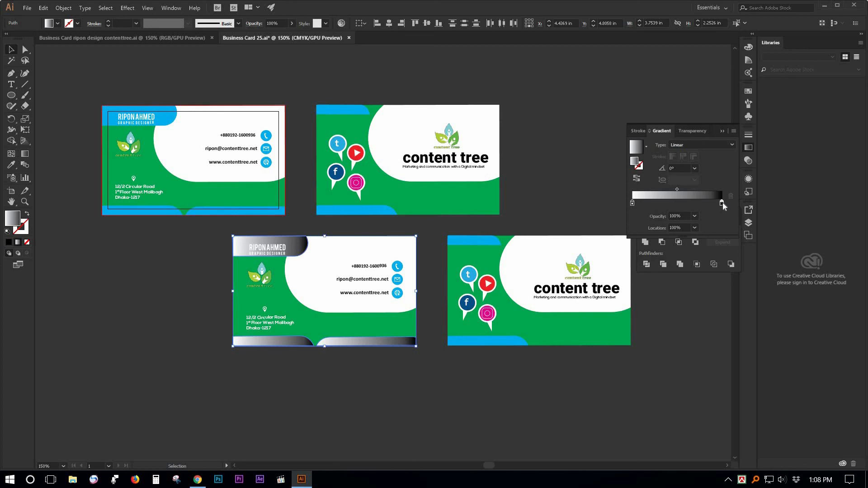
pyautogui.doubleClick(723, 203)
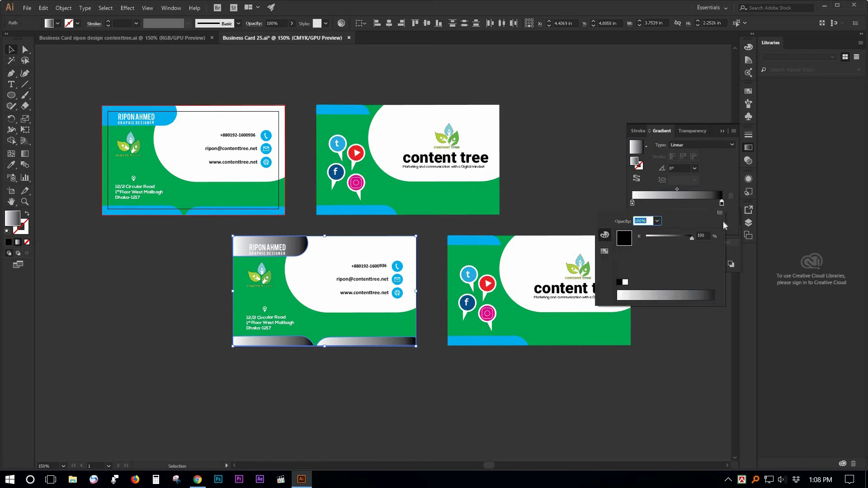
pyautogui.click(720, 213)
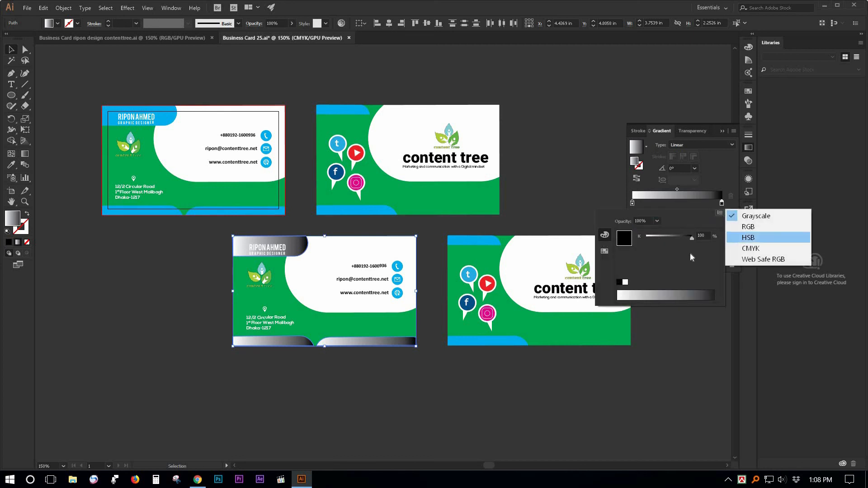
pyautogui.click(751, 248)
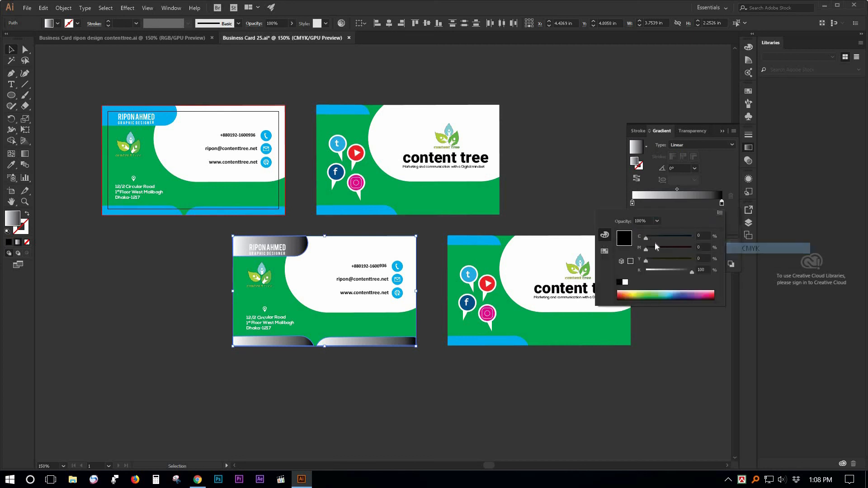
pyautogui.click(624, 292)
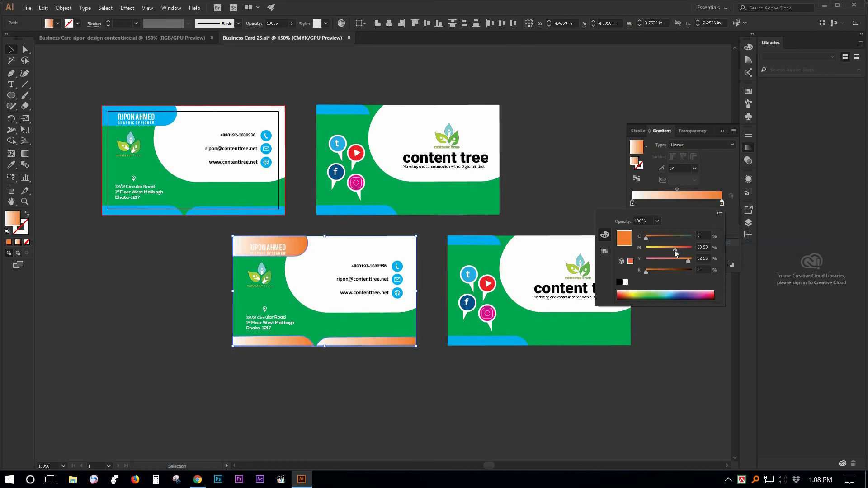
pyautogui.click(688, 250)
pyautogui.moveTo(688, 250); pyautogui.dragTo(686, 251)
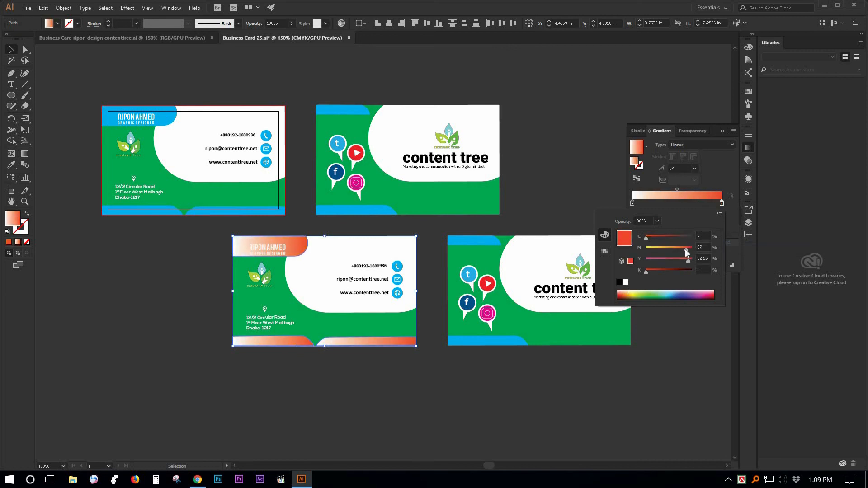
# Select the gradient's white start stop and move the Pathfinder panel clear of the gradient settings
pyautogui.click(634, 203)
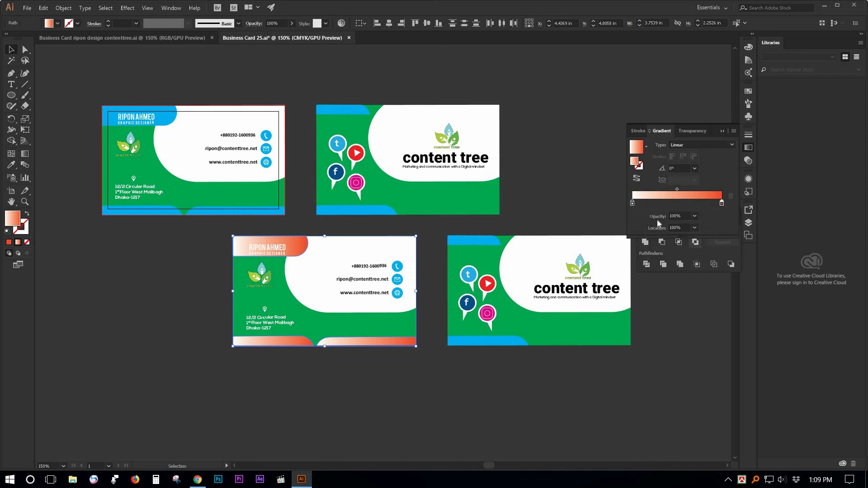
pyautogui.click(633, 202)
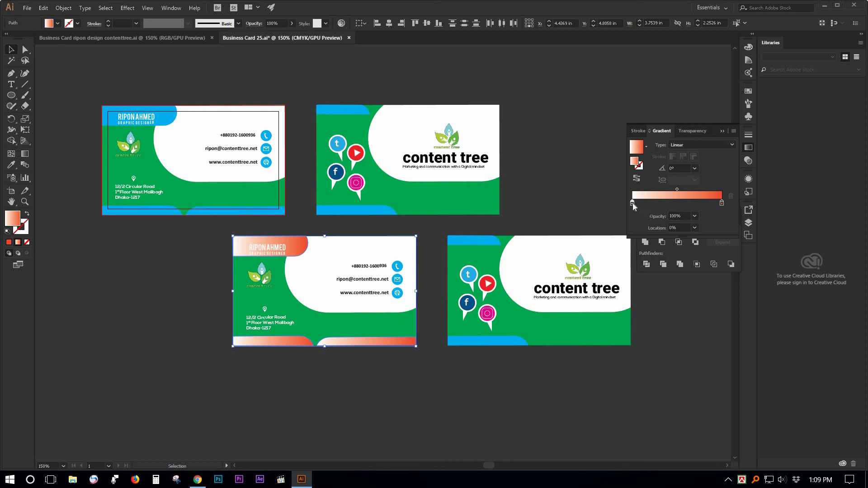
pyautogui.click(734, 132)
pyautogui.click(681, 226)
pyautogui.click(726, 246)
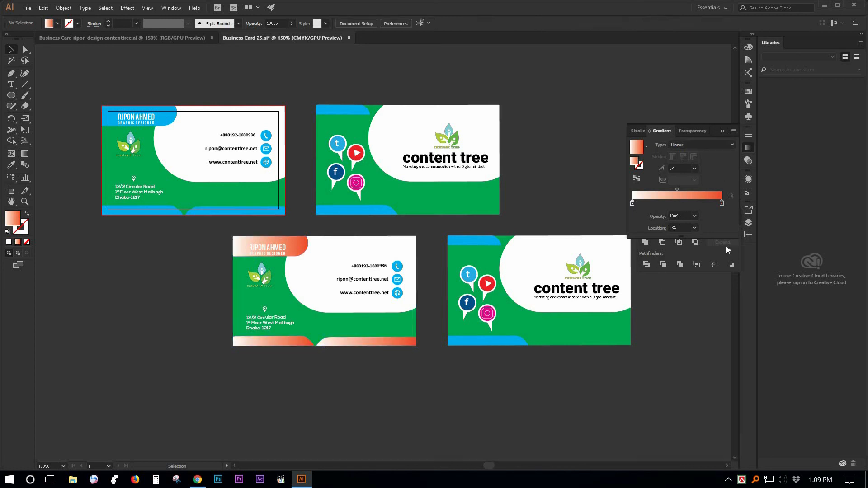
pyautogui.moveTo(682, 209); pyautogui.dragTo(686, 287)
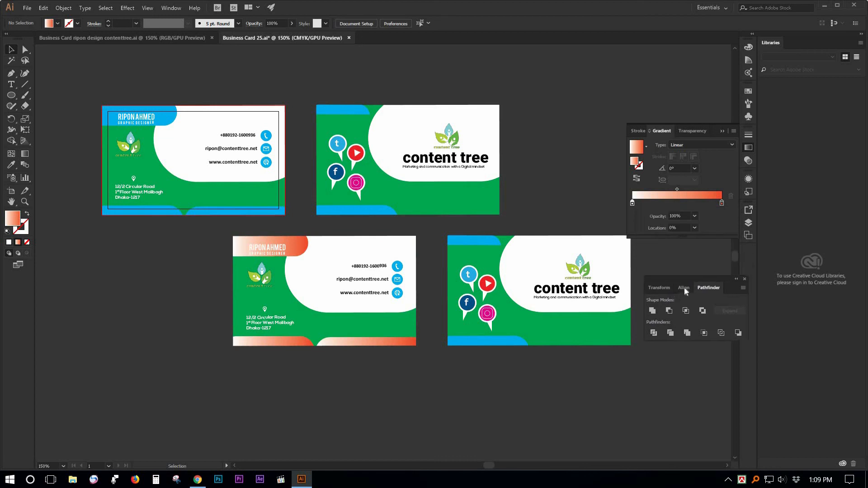
# Try to recolour the gradient's white start stop in CMYK to orange with 65% magenta and 82% yellow
pyautogui.doubleClick(633, 204)
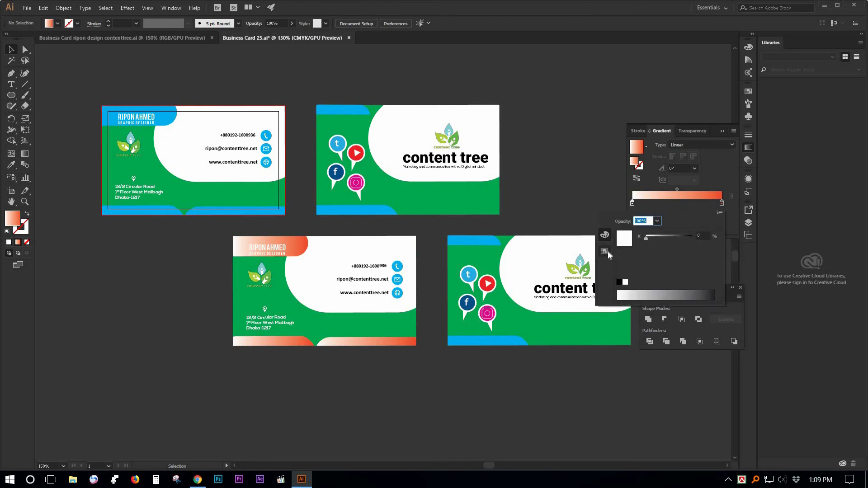
pyautogui.click(720, 213)
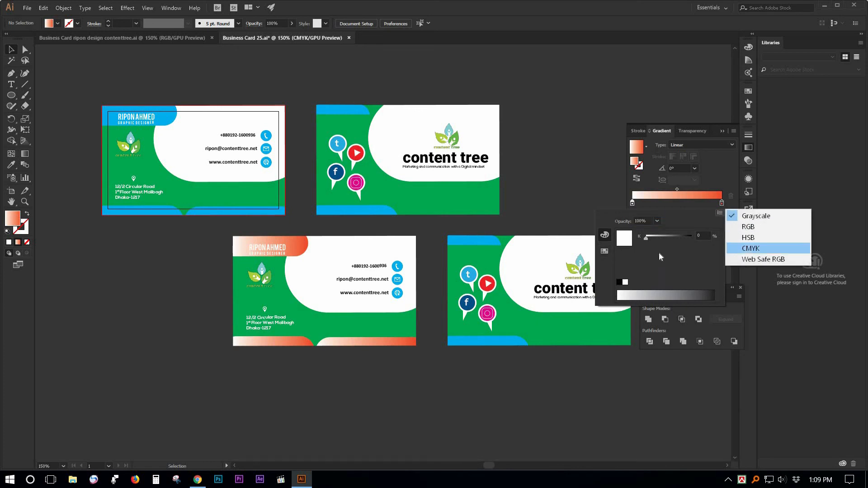
pyautogui.click(750, 248)
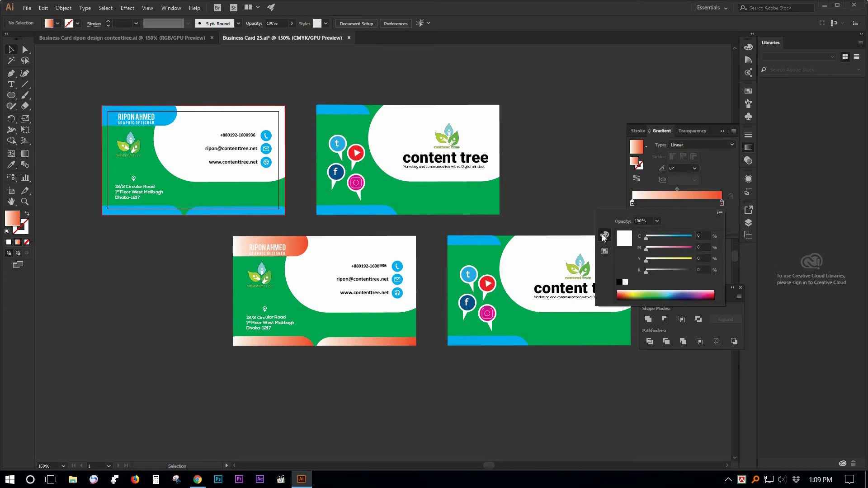
pyautogui.click(633, 203)
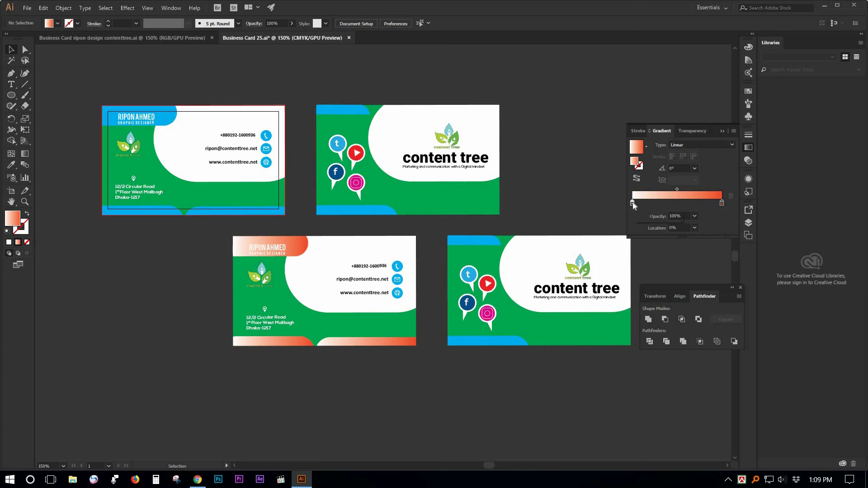
pyautogui.doubleClick(632, 203)
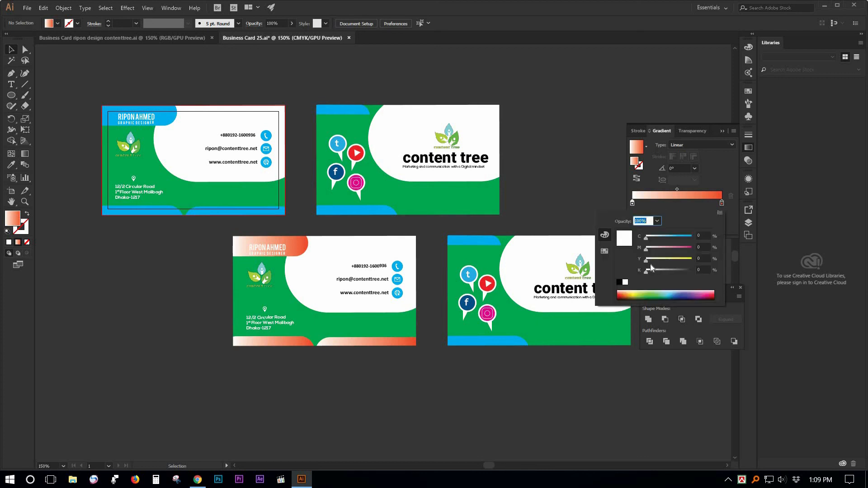
pyautogui.click(680, 259)
pyautogui.moveTo(647, 248); pyautogui.dragTo(676, 248)
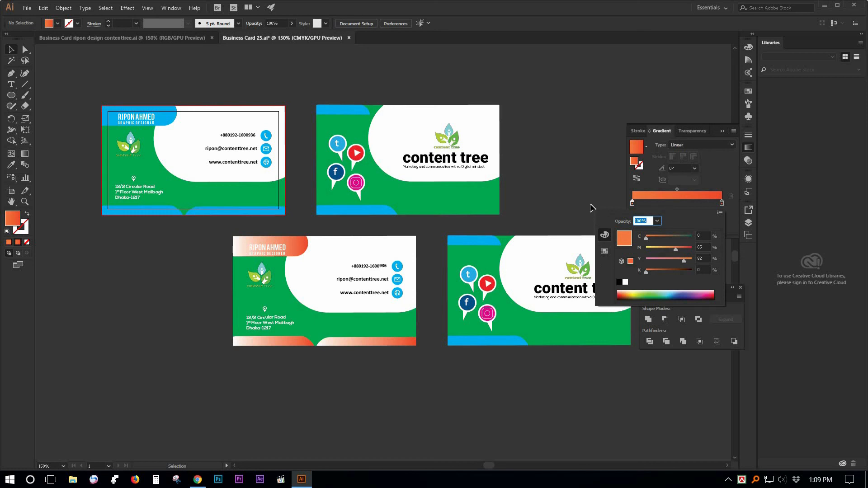
# Recolour the white gradient start of the copied front card's name tab and lower-left strip to CMYK orange, about 49% magenta and 78% yellow
pyautogui.click(382, 343)
pyautogui.click(286, 342)
pyautogui.keyDown('shift'); pyautogui.click(298, 247); pyautogui.keyUp('shift')
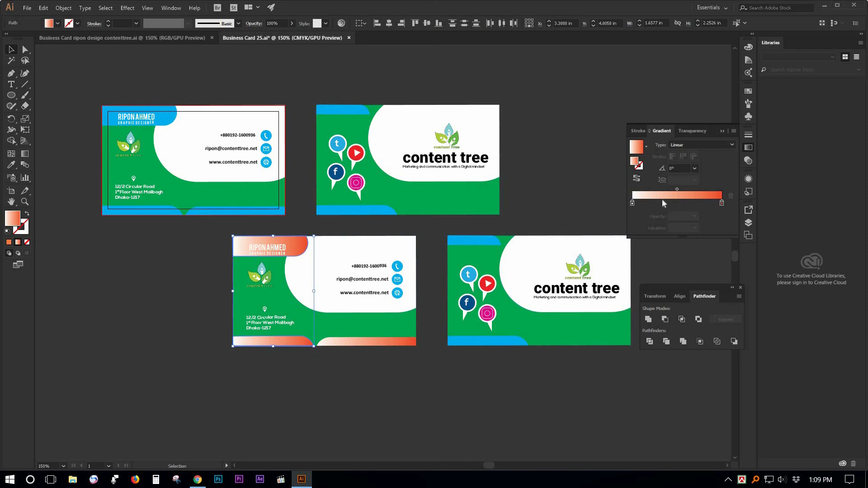
pyautogui.click(632, 203)
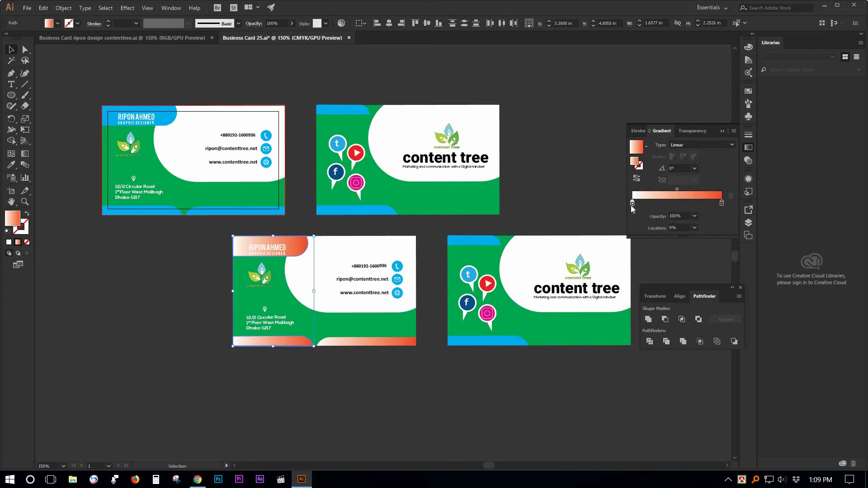
pyautogui.doubleClick(632, 202)
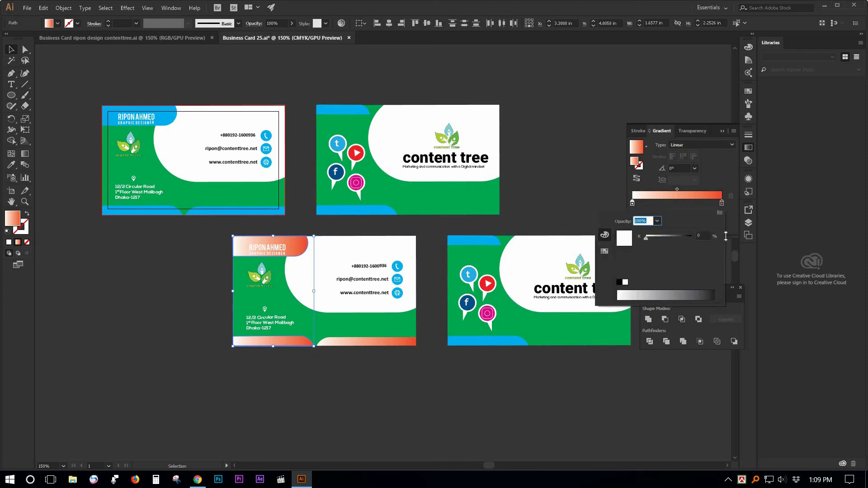
pyautogui.click(720, 213)
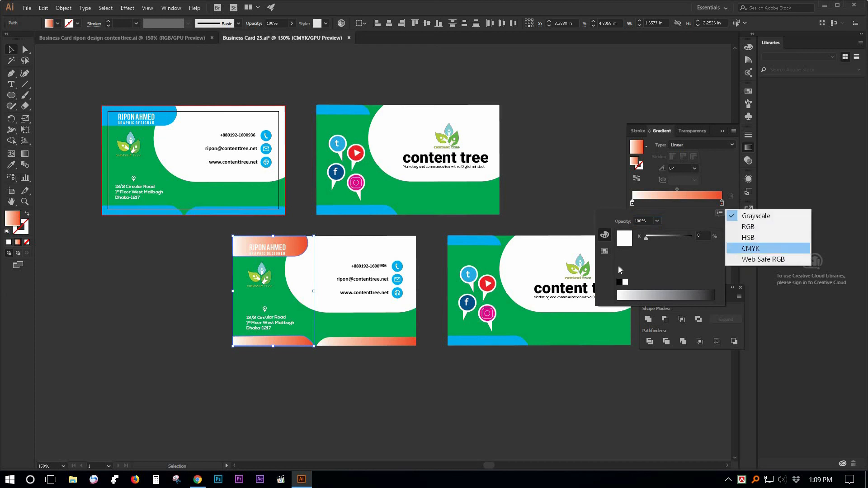
pyautogui.click(741, 248)
pyautogui.click(669, 248)
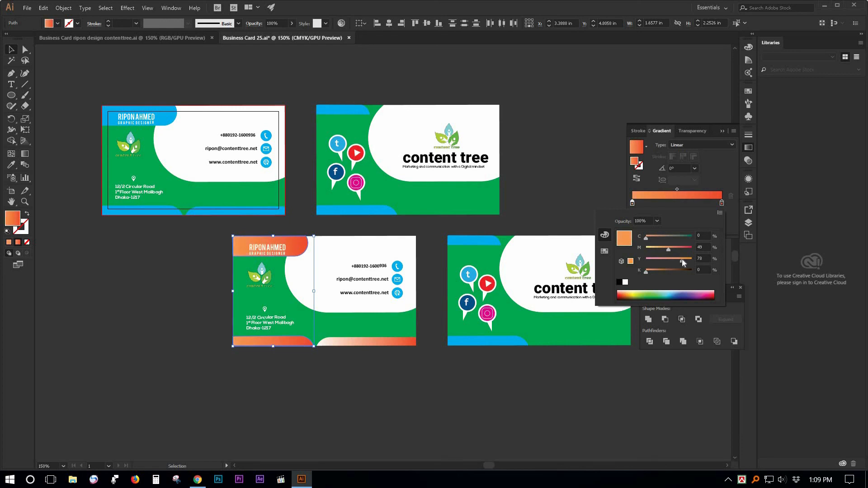
pyautogui.click(136, 275)
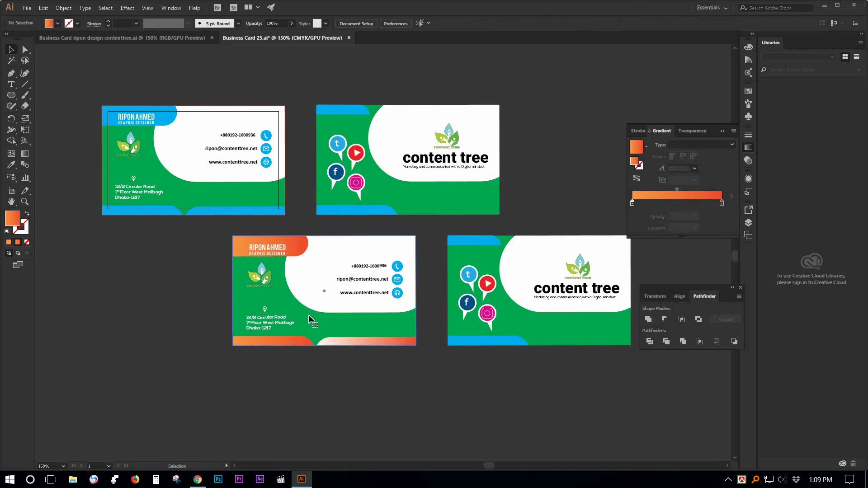
# Recolour the copied front card's green background black, and adjust it to dark brown with 61% cyan, 66% magenta, 84% yellow and 76% black
pyautogui.moveTo(317, 277); pyautogui.dragTo(196, 361)
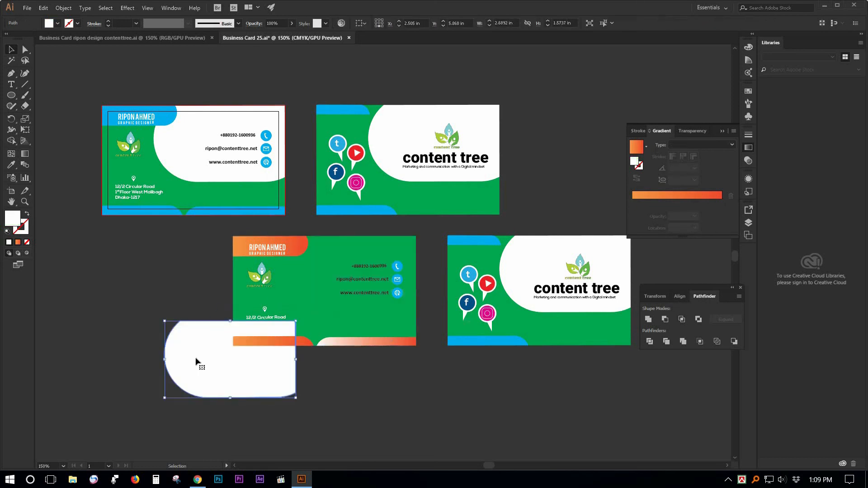
pyautogui.hotkey('ctrl', 'z')
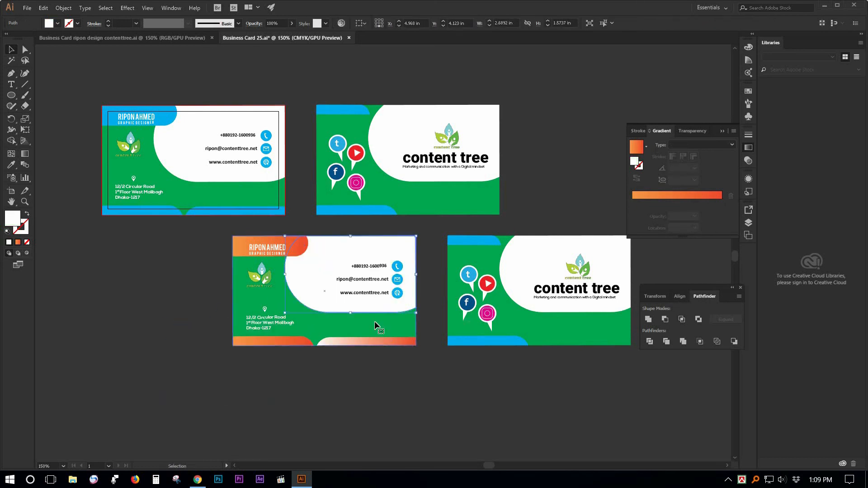
pyautogui.click(374, 321)
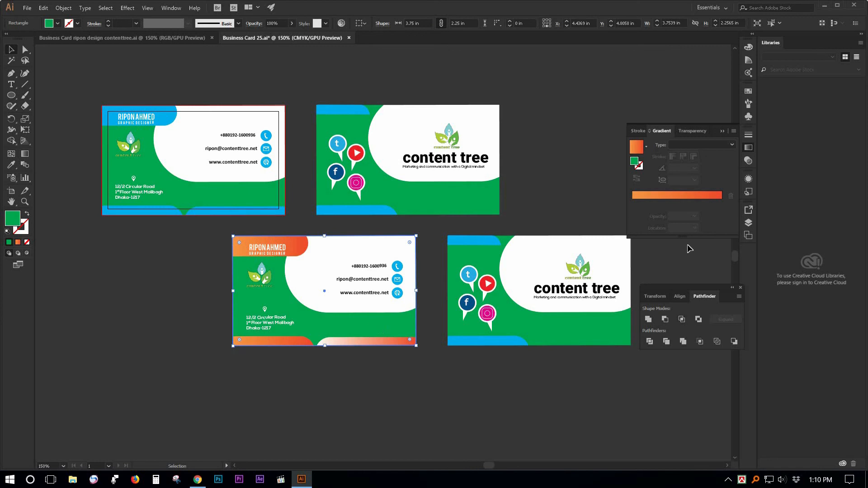
pyautogui.click(749, 91)
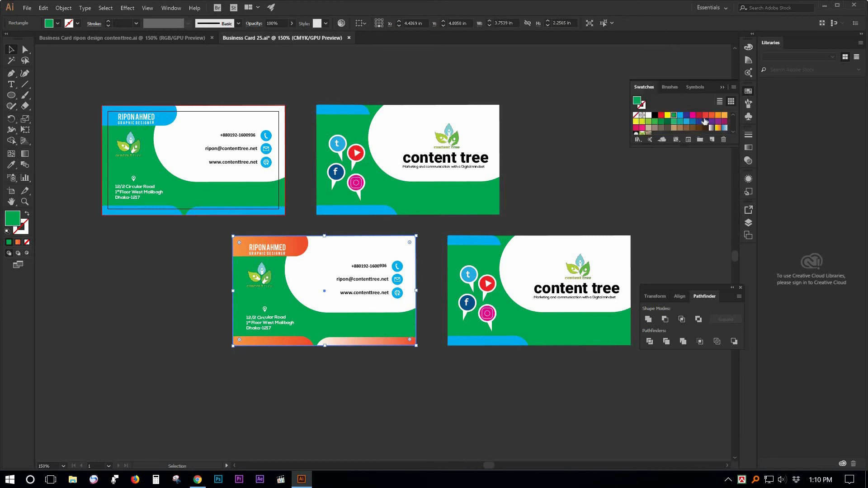
pyautogui.click(656, 115)
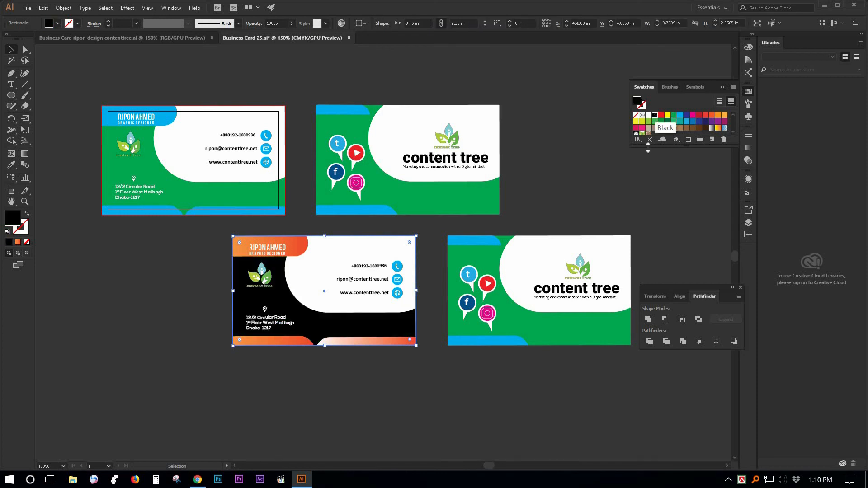
pyautogui.click(749, 47)
pyautogui.click(707, 59)
pyautogui.moveTo(664, 71); pyautogui.dragTo(708, 82)
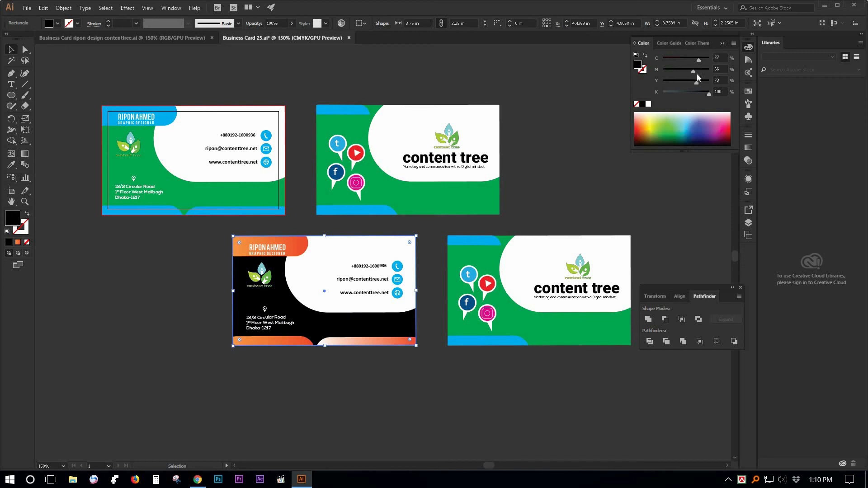
pyautogui.moveTo(707, 91); pyautogui.dragTo(699, 91)
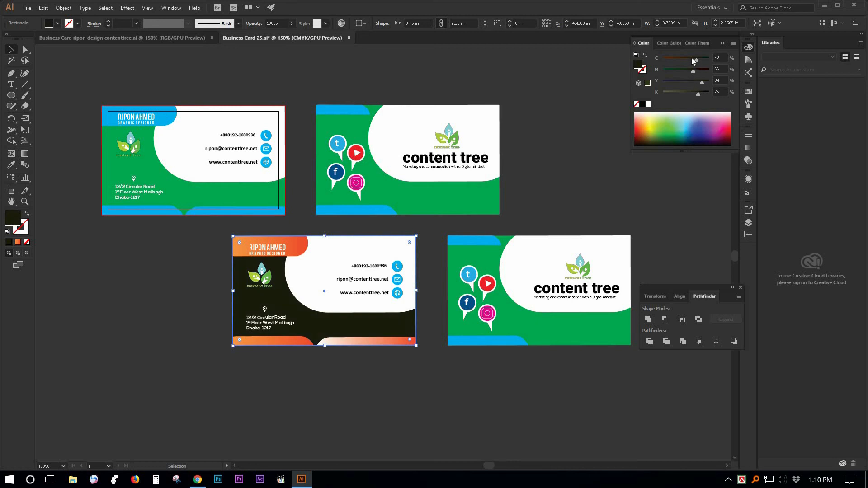
# Copy the orange gradient from the name tab onto the copied front card's lower-right strip with the Eyedropper
pyautogui.keyDown('ctrl'); pyautogui.click(371, 291); pyautogui.keyUp('ctrl')
pyautogui.click(348, 342)
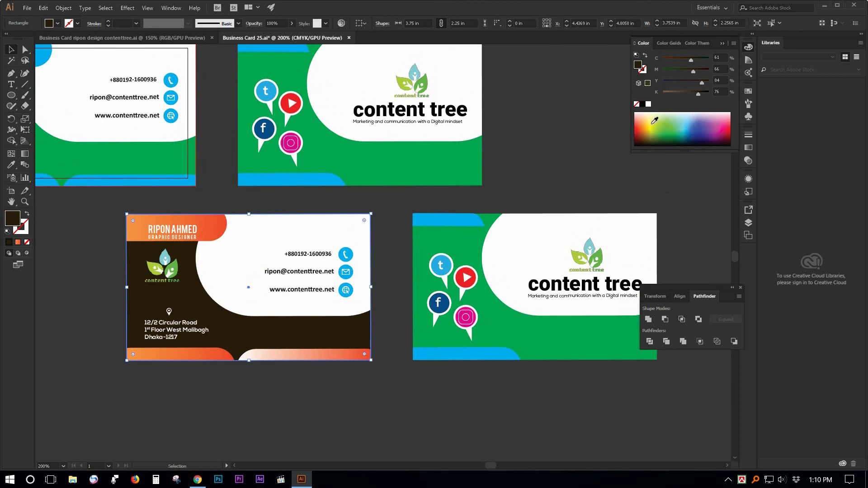
pyautogui.click(264, 357)
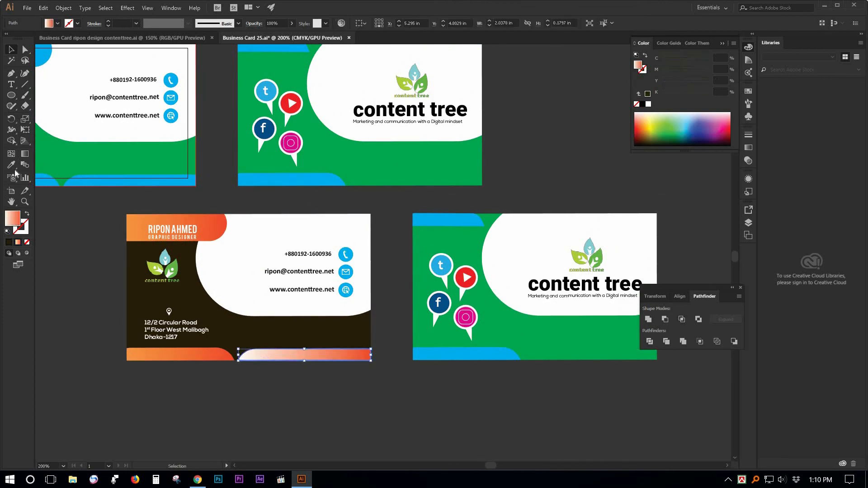
pyautogui.click(203, 214)
pyautogui.press('y')
pyautogui.click(295, 433)
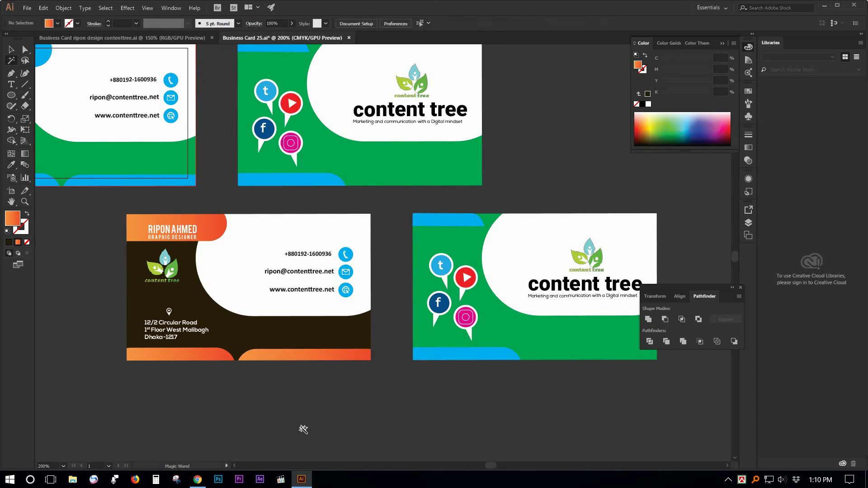
# Adjust the copied front card's background to a dark maroon-black with 72% cyan, 78% magenta, 71% yellow and 65% black
pyautogui.click(269, 331)
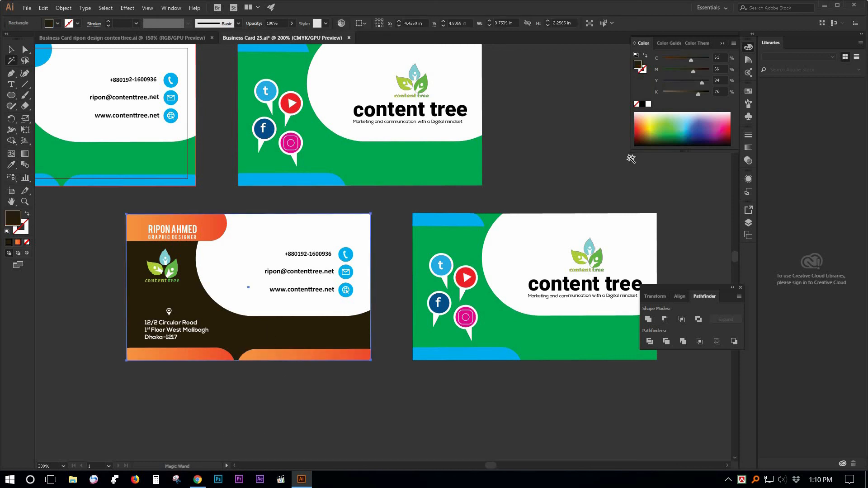
pyautogui.moveTo(694, 70); pyautogui.dragTo(700, 72)
pyautogui.moveTo(699, 92); pyautogui.dragTo(695, 81)
pyautogui.click(11, 49)
pyautogui.hotkey('ctrl', '2')
# Ungroup the phone, e-mail and website icons on the copied front card
pyautogui.click(350, 256)
pyautogui.rightClick(351, 256)
pyautogui.click(354, 328)
pyautogui.click(352, 332)
pyautogui.rightClick(345, 267)
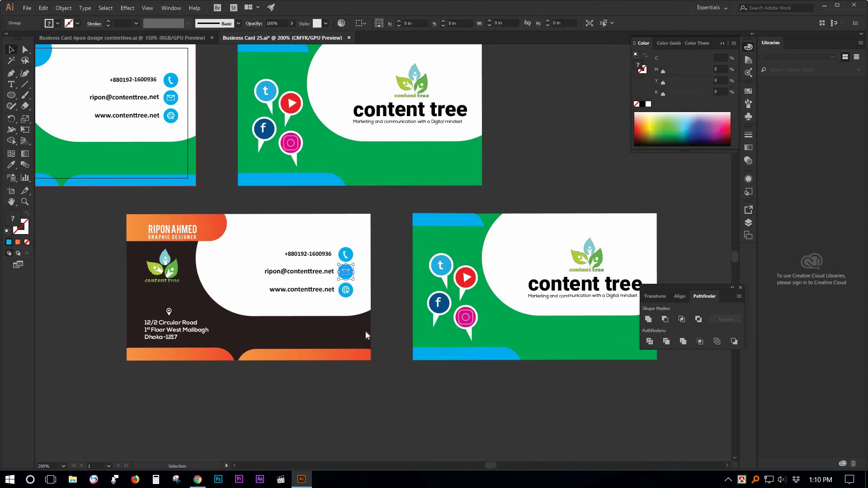
pyautogui.click(367, 339)
pyautogui.click(362, 339)
pyautogui.rightClick(346, 291)
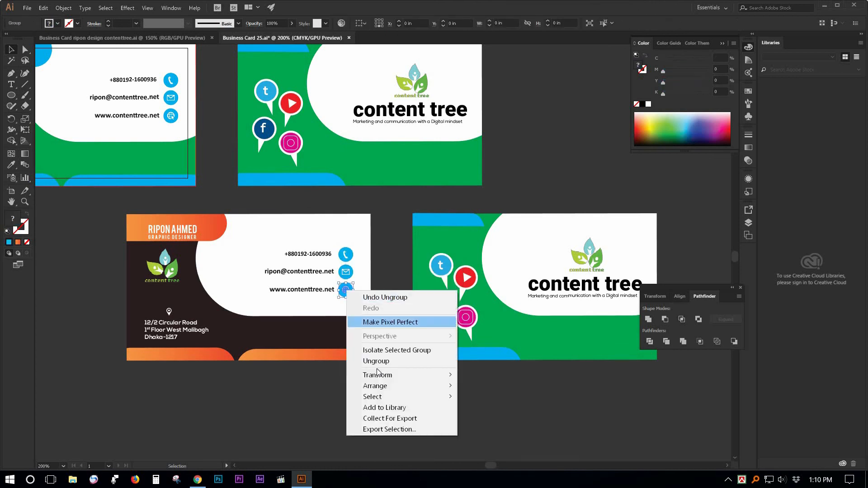
pyautogui.click(382, 361)
# Fill the cyan circles behind the three contact icons with the dark colour sampled from the card's background
pyautogui.click(352, 295)
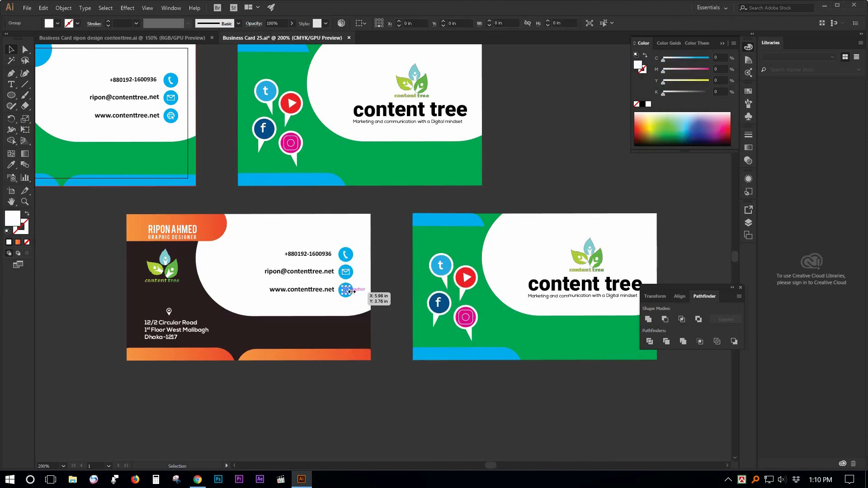
pyautogui.press('z')
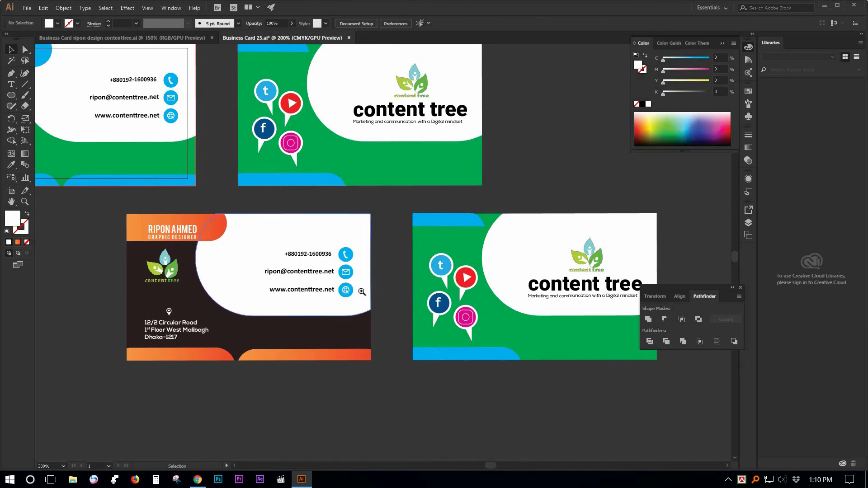
pyautogui.click(368, 277)
pyautogui.keyDown('ctrl'); pyautogui.click(368, 261); pyautogui.keyUp('ctrl')
pyautogui.moveTo(371, 277); pyautogui.dragTo(360, 321)
pyautogui.click(370, 275)
pyautogui.keyDown('shift'); pyautogui.click(362, 244); pyautogui.keyUp('shift')
pyautogui.keyDown('shift'); pyautogui.click(368, 210); pyautogui.keyUp('shift')
pyautogui.click(245, 361)
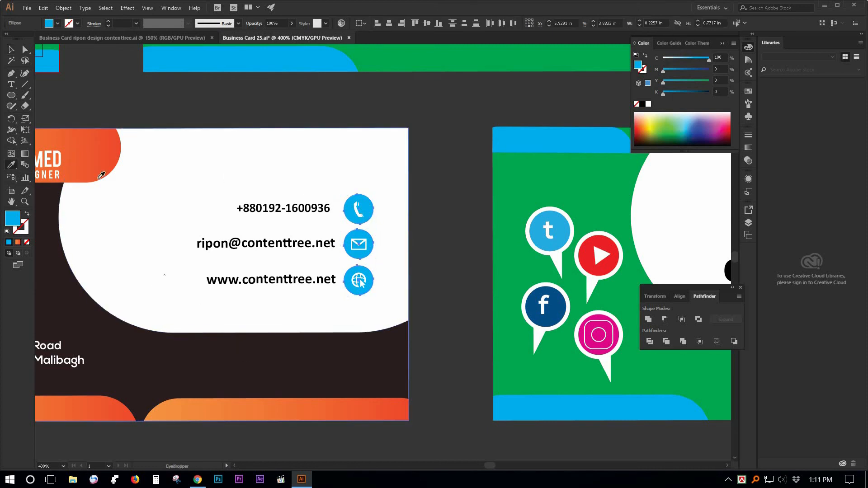
pyautogui.click(11, 49)
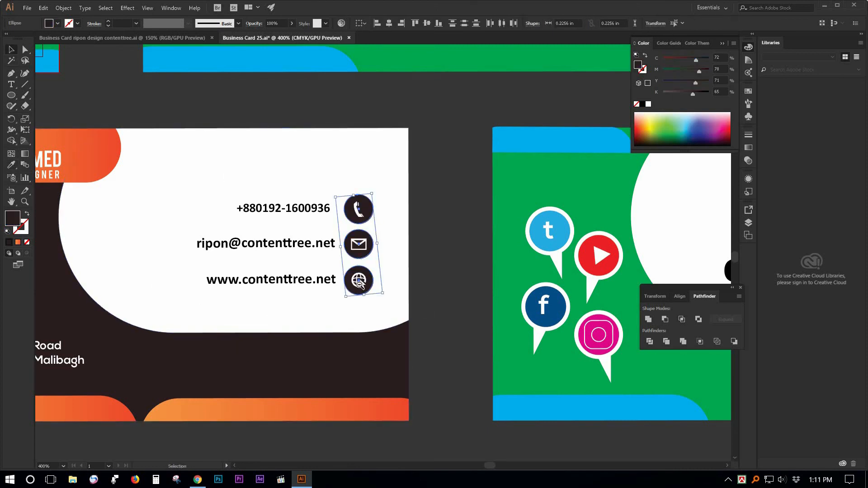
pyautogui.click(445, 168)
# Select both cyan strips of the copied back card by their matching attributes and apply the front card's orange gradient to them
pyautogui.scroll(-3, 447, 167)
pyautogui.moveTo(394, 305); pyautogui.dragTo(284, 342)
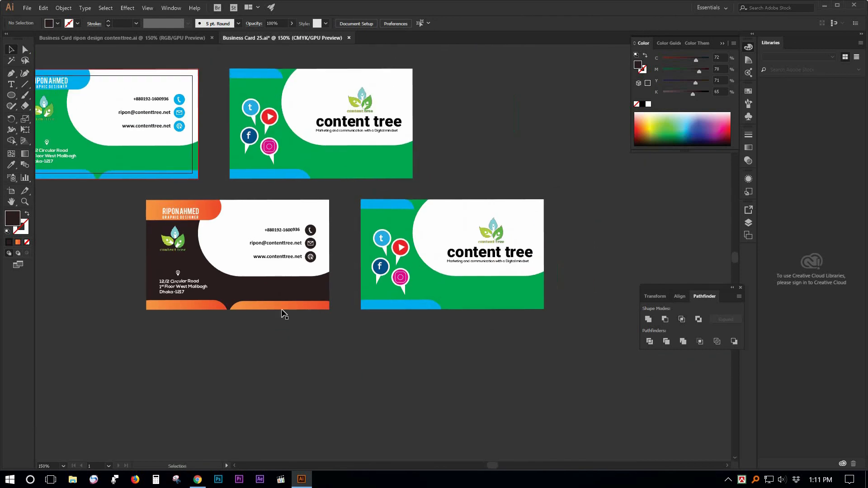
pyautogui.click(407, 307)
pyautogui.click(106, 7)
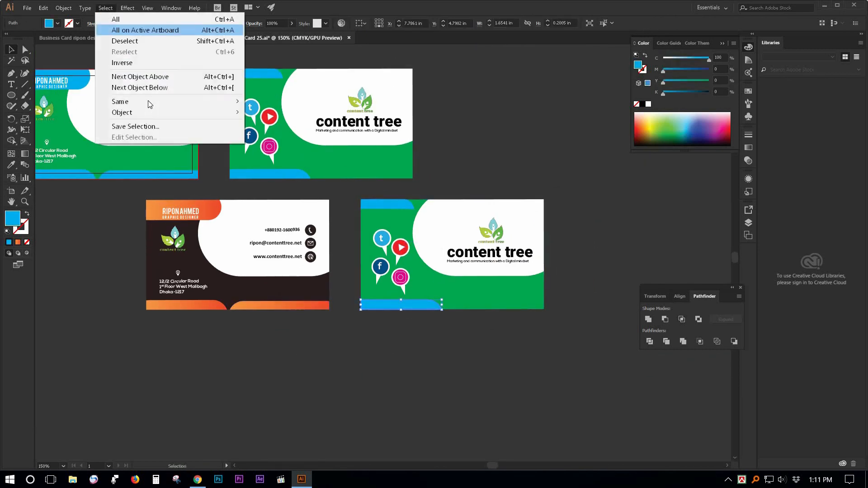
pyautogui.moveTo(149, 101)
pyautogui.click(280, 143)
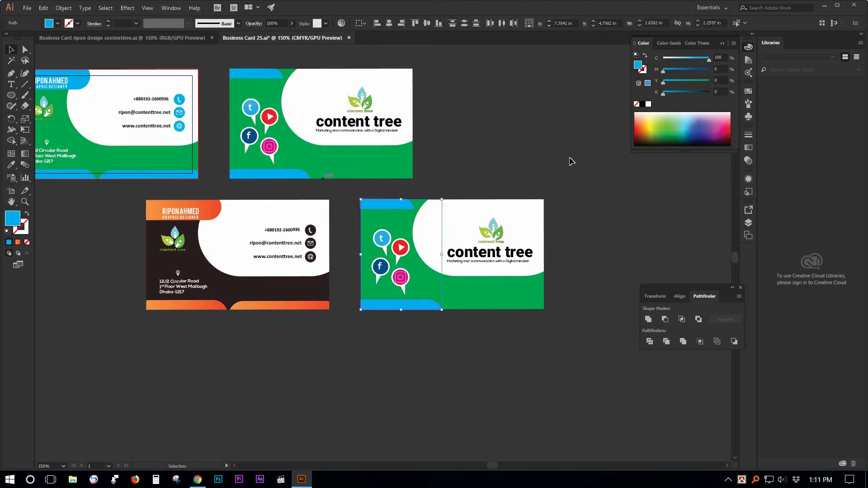
pyautogui.press('i')
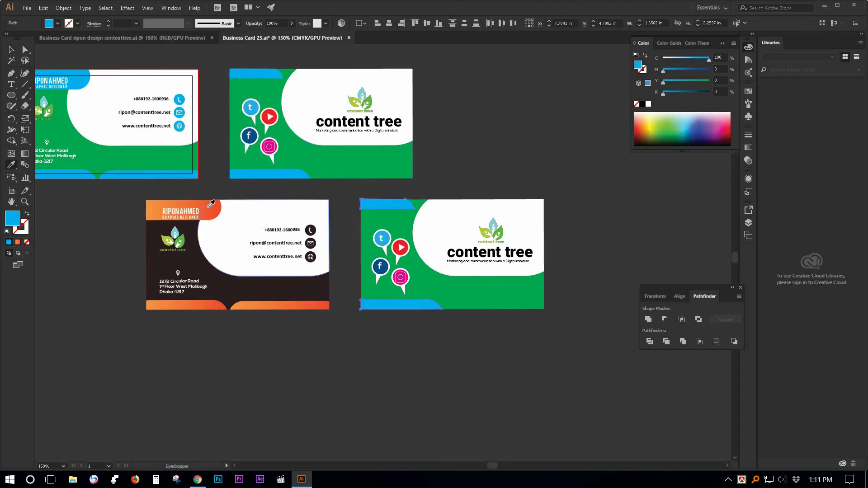
pyautogui.click(209, 204)
pyautogui.click(11, 51)
pyautogui.click(509, 163)
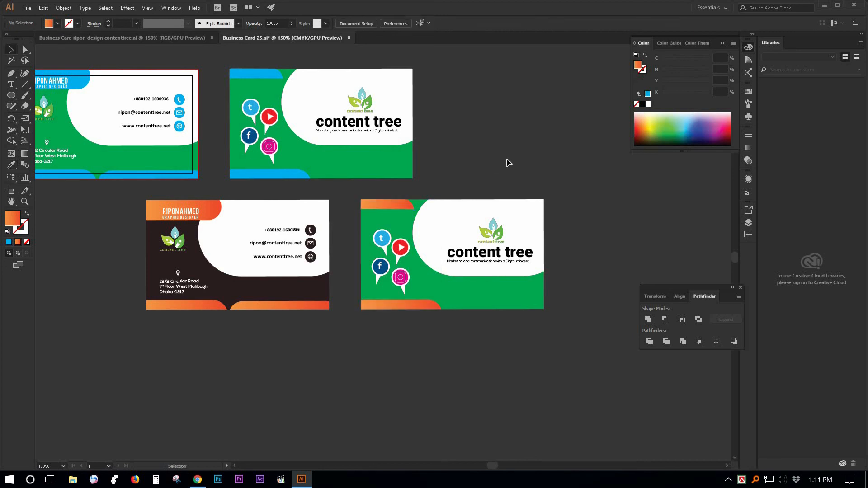
# Fill the copied back card's green background with the dark colour sampled from the copied front card's background
pyautogui.click(466, 283)
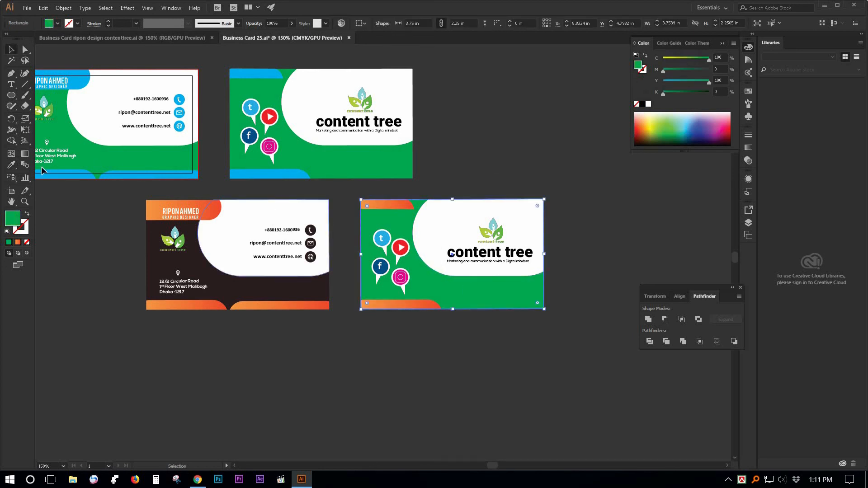
pyautogui.click(12, 165)
pyautogui.click(190, 256)
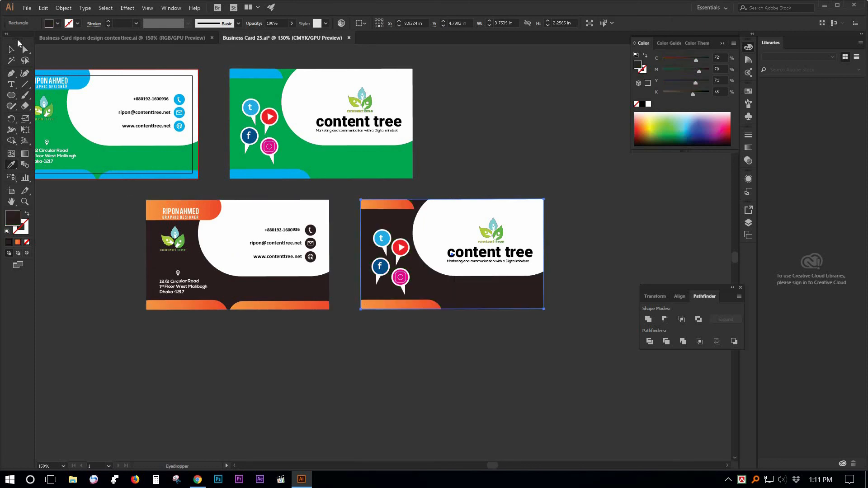
pyautogui.press('v')
pyautogui.click(488, 170)
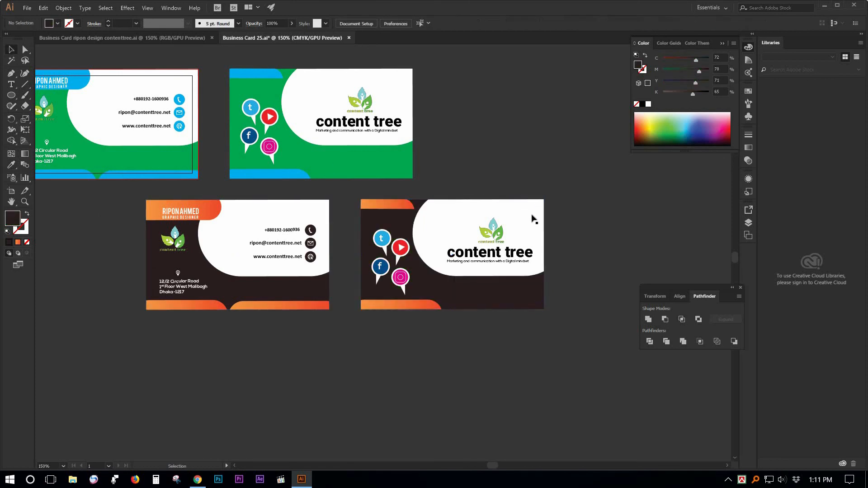
# Try to move the two recoloured cards up into line beside the original green cards
pyautogui.keyDown('ctrl'); pyautogui.keyDown('alt'); pyautogui.click(454, 235); pyautogui.keyUp('alt'); pyautogui.keyUp('ctrl')
pyautogui.keyDown('ctrl'); pyautogui.keyDown('alt'); pyautogui.click(453, 236); pyautogui.keyUp('alt'); pyautogui.keyUp('ctrl')
pyautogui.moveTo(369, 267); pyautogui.dragTo(404, 265)
pyautogui.keyDown('ctrl'); pyautogui.click(445, 251); pyautogui.keyUp('ctrl')
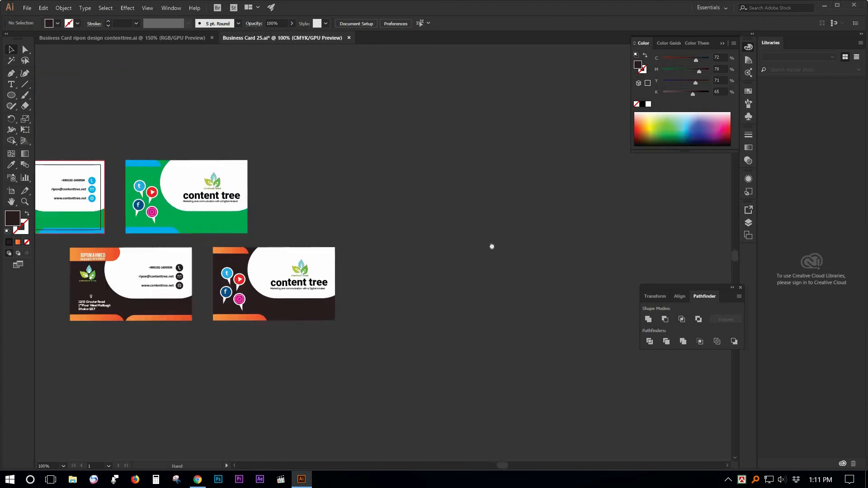
pyautogui.moveTo(490, 248); pyautogui.dragTo(500, 246)
pyautogui.moveTo(238, 300); pyautogui.dragTo(211, 299)
pyautogui.moveTo(247, 221); pyautogui.dragTo(437, 138)
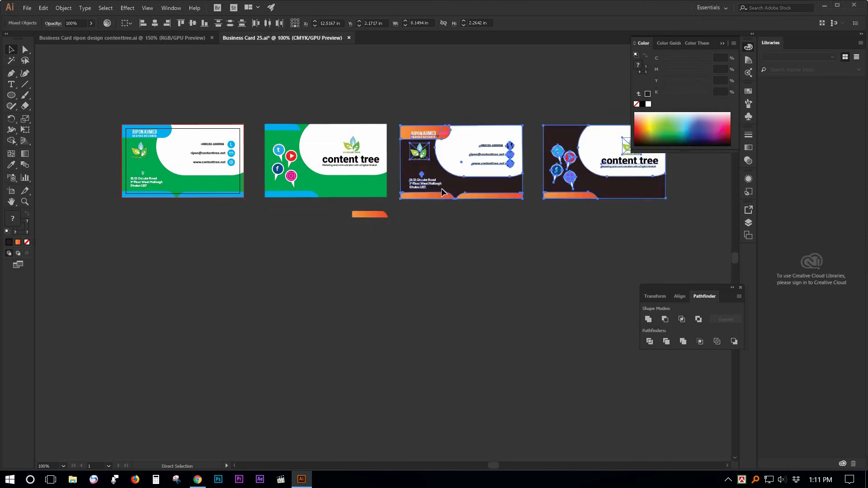
pyautogui.hotkey('ctrl', 'z')
# Select all objects of both recoloured cards, including the back card's upper orange strip
pyautogui.moveTo(526, 205); pyautogui.dragTo(139, 317)
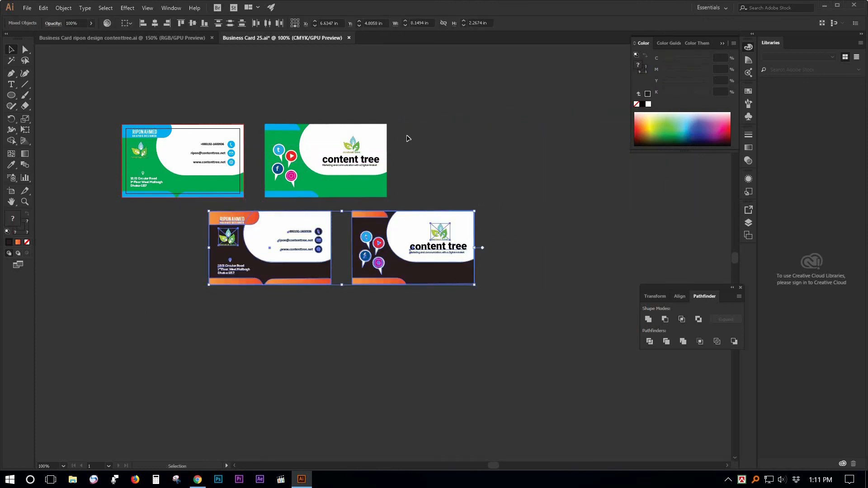